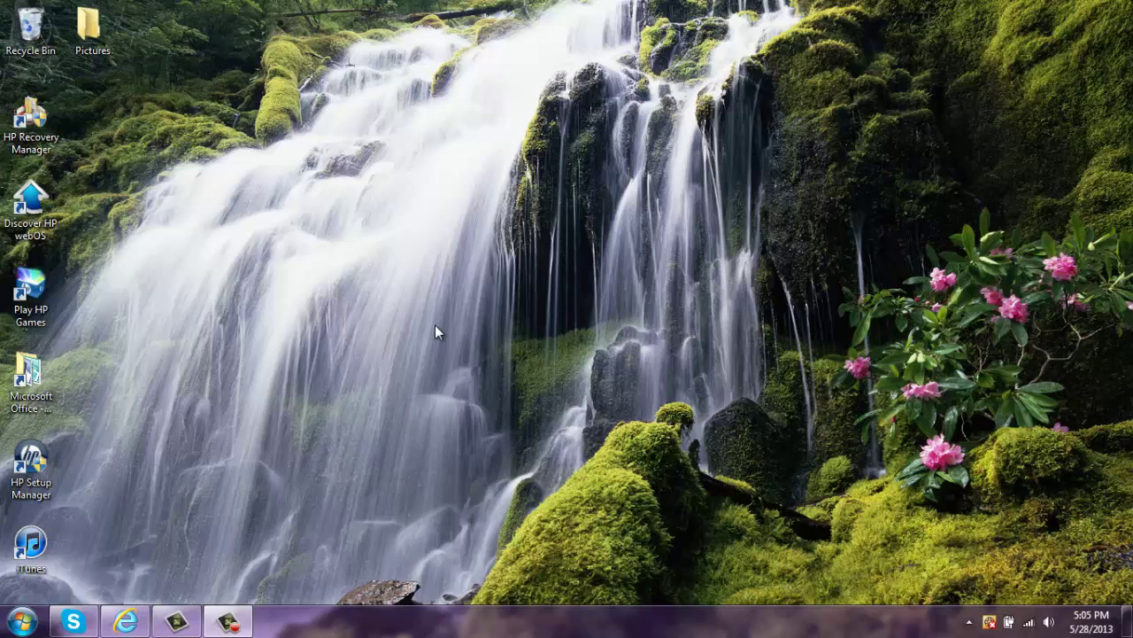
# - Open the PokeMMO-Client folder under Documents > Downloads and minimize its Explorer window
pyautogui.click(21, 621)
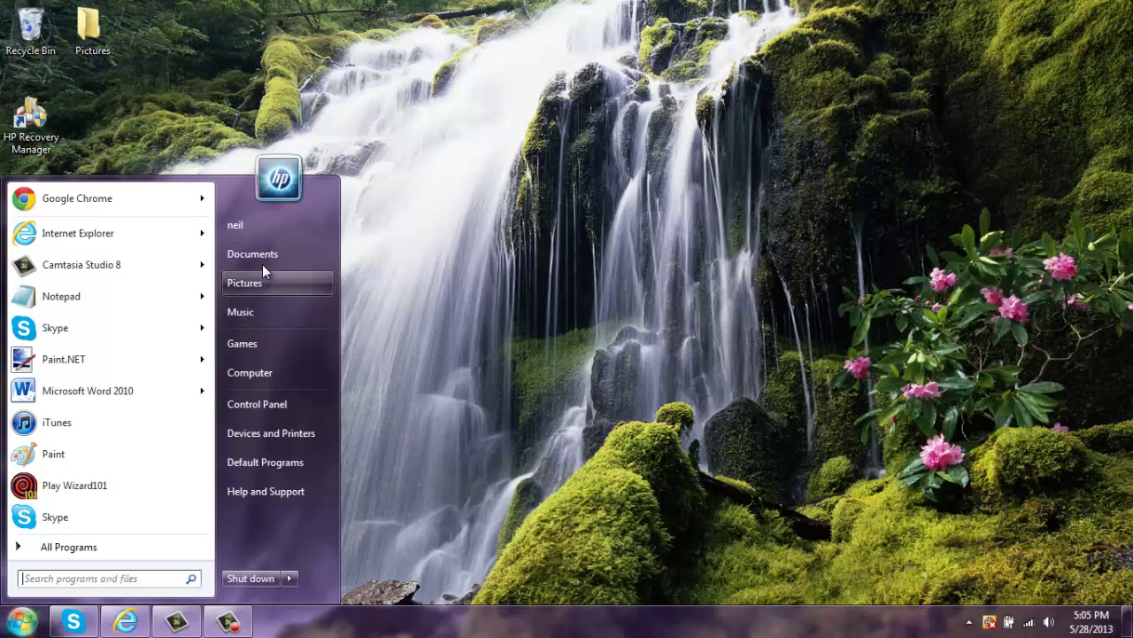
pyautogui.click(262, 257)
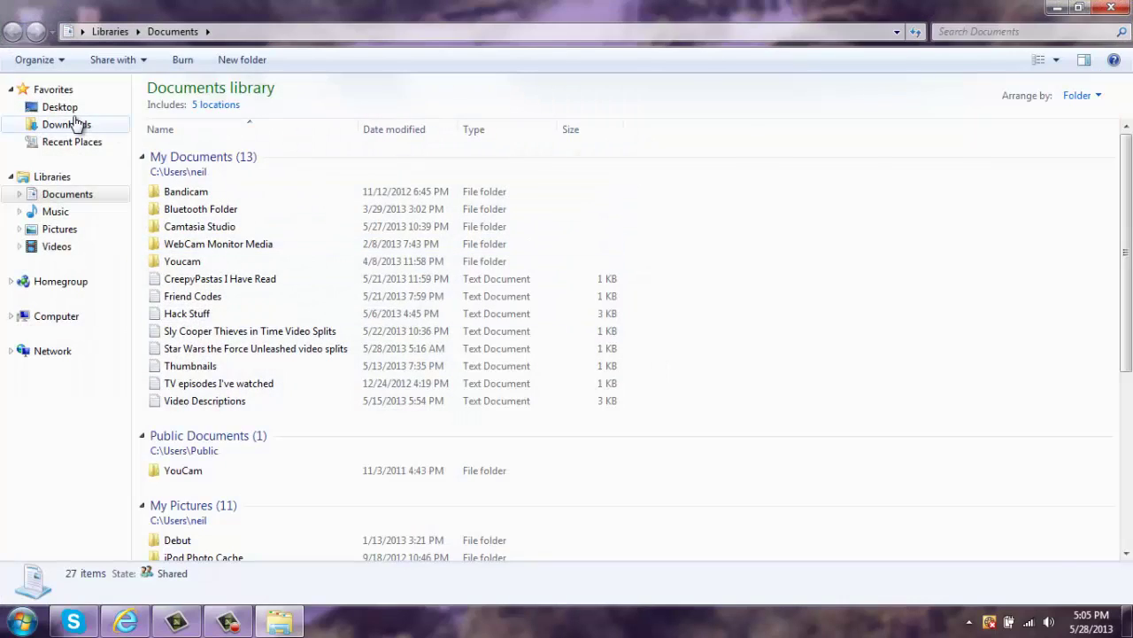
pyautogui.click(71, 123)
pyautogui.doubleClick(367, 124)
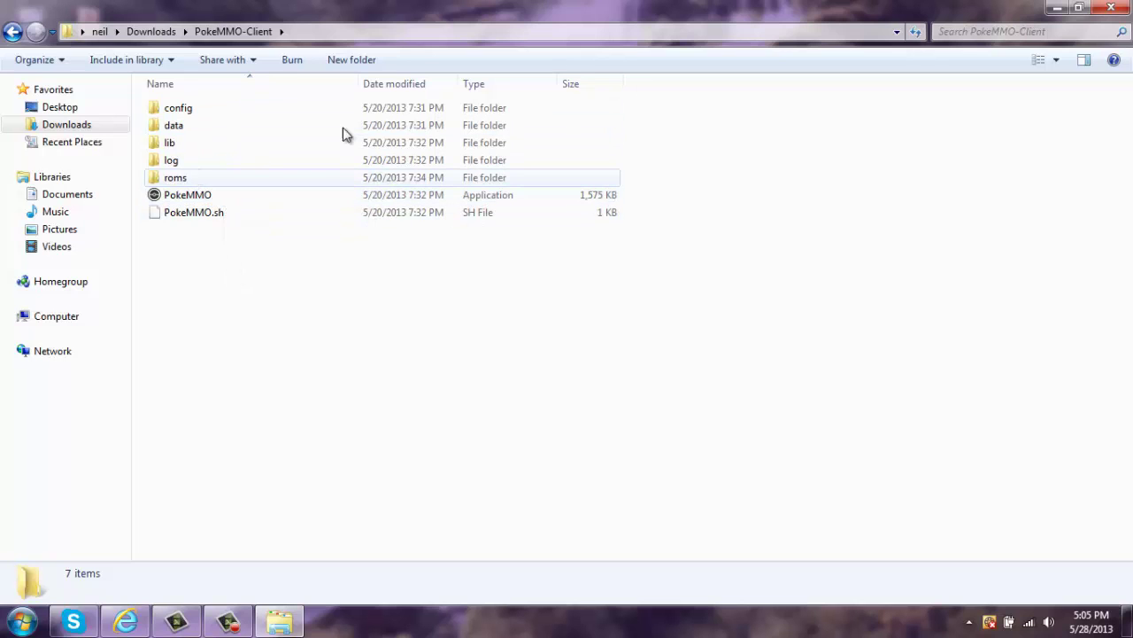
pyautogui.click(1057, 8)
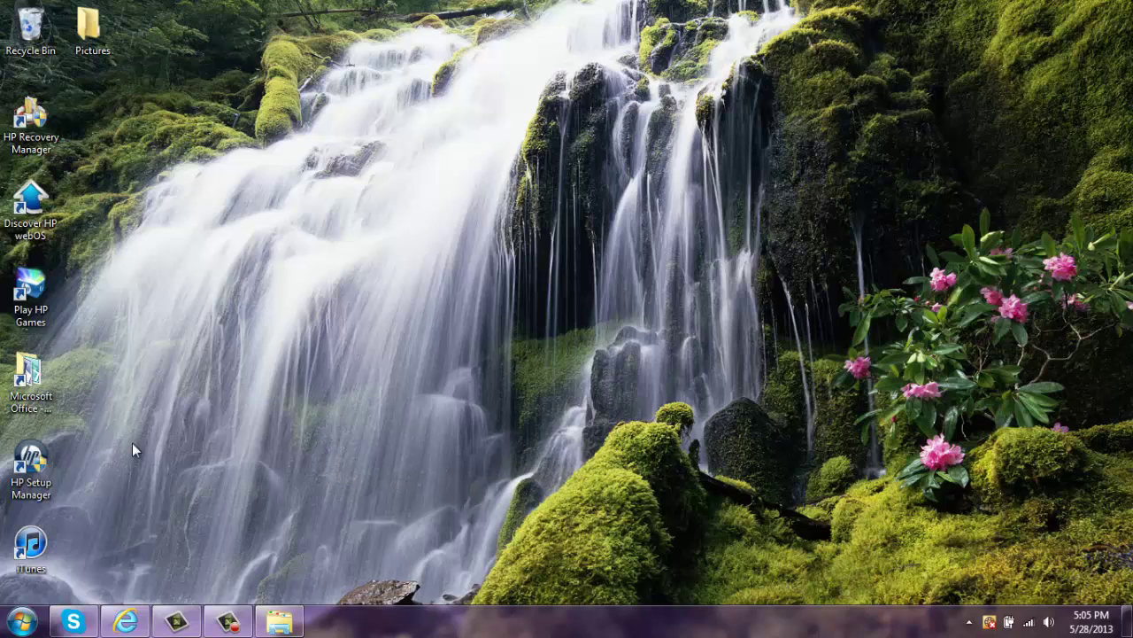
pyautogui.click(21, 621)
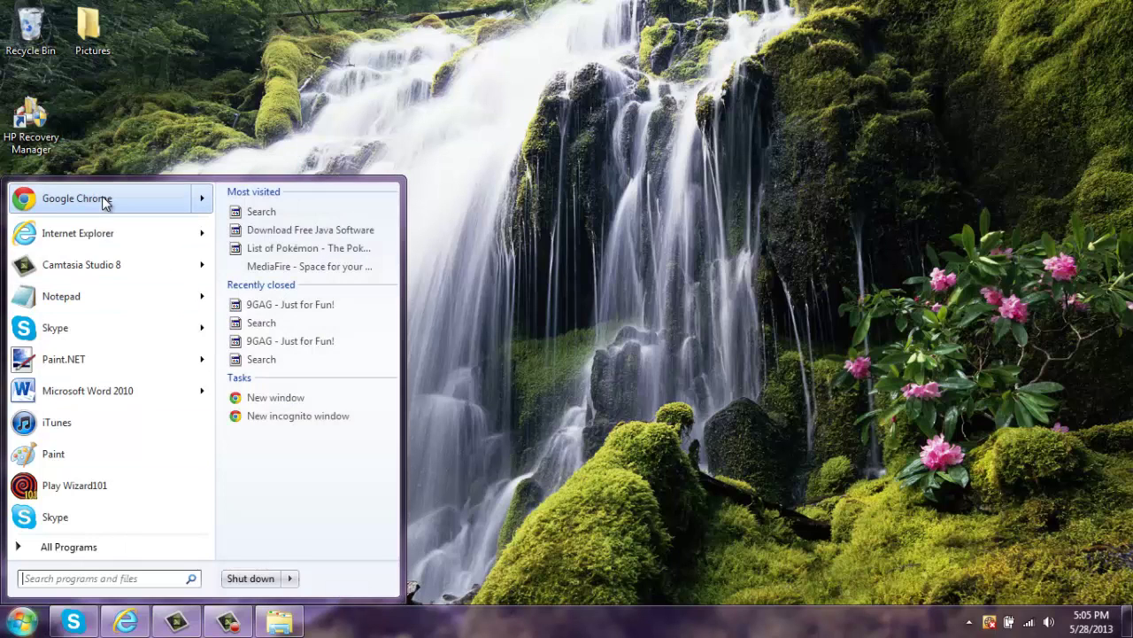
# - Launch Chrome, load coolrom.com and dismiss the Flash Player install bar
pyautogui.click(103, 200)
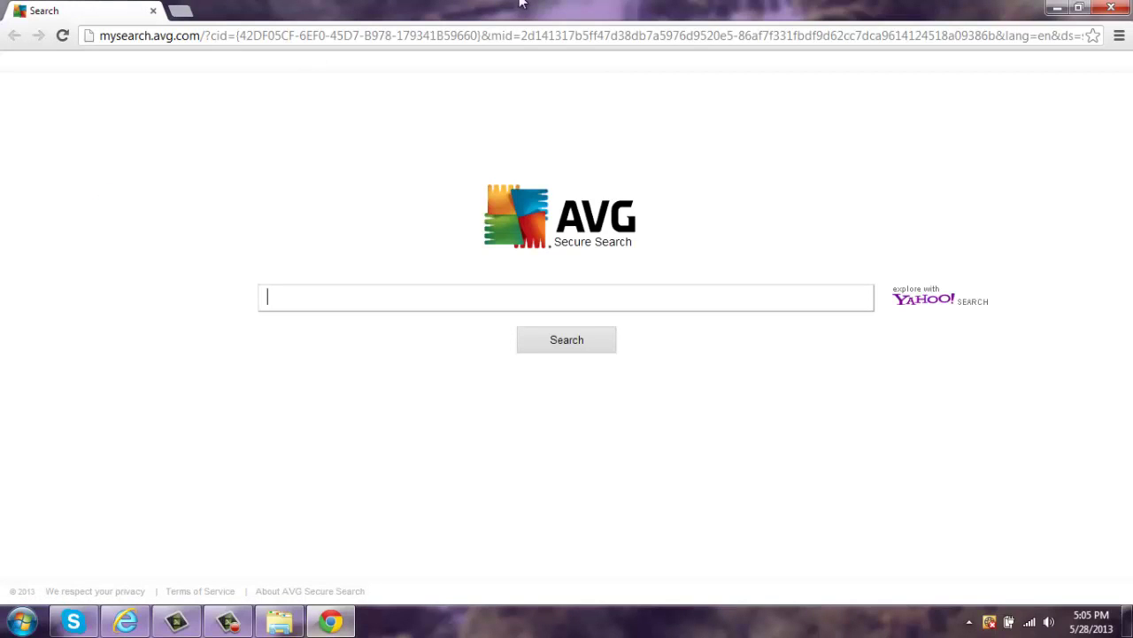
pyautogui.click(450, 38)
pyautogui.write('coolrom.com')
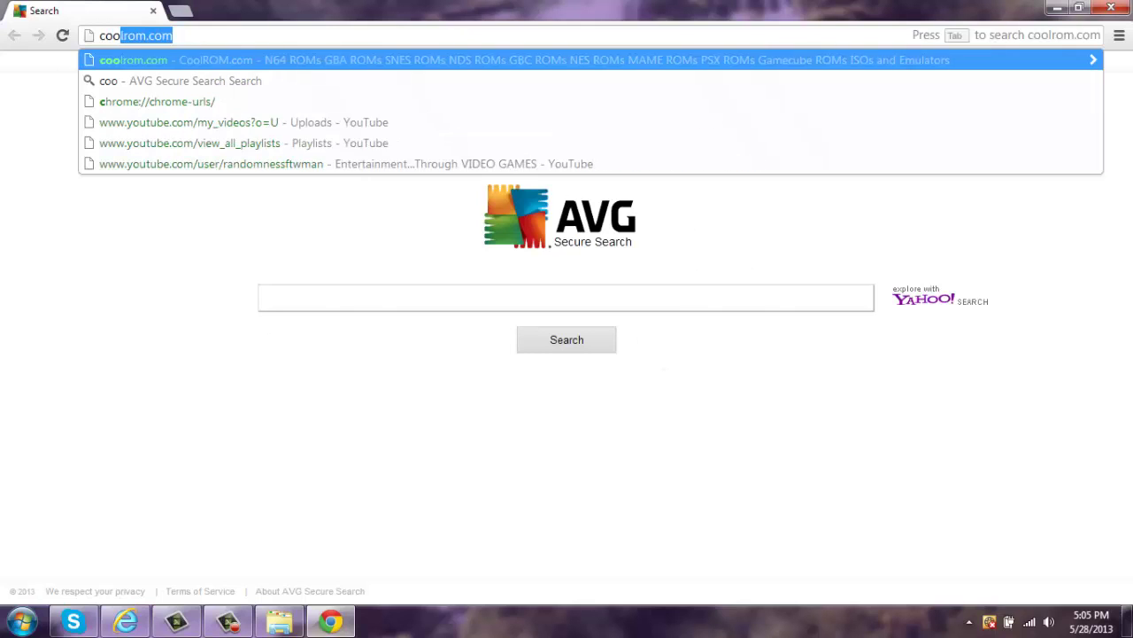
pyautogui.press('Return')
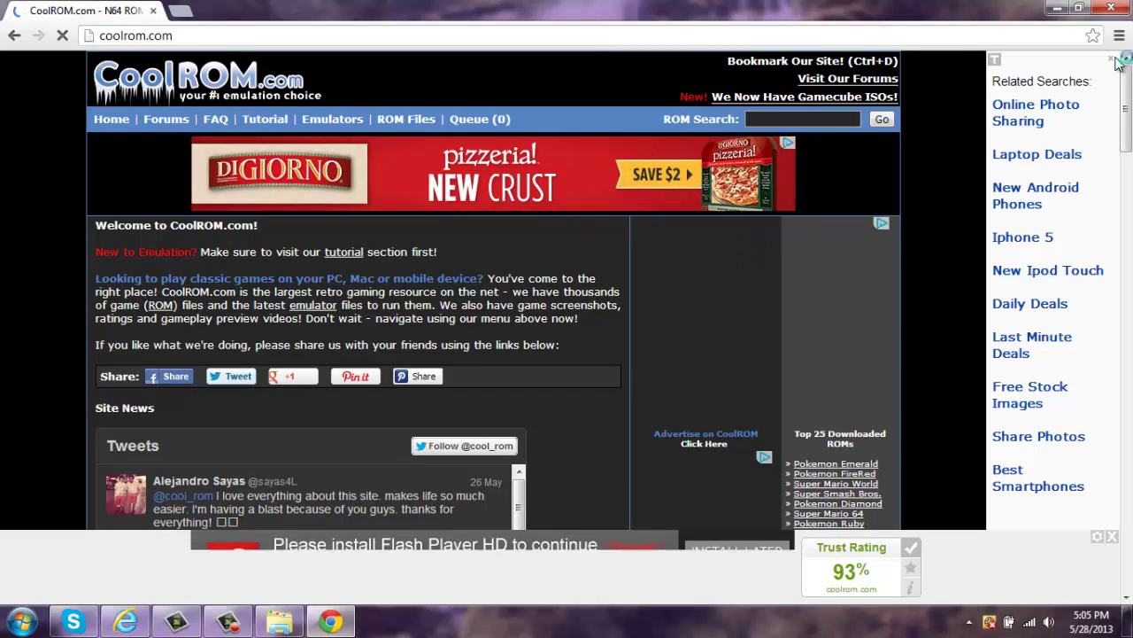
pyautogui.click(1112, 524)
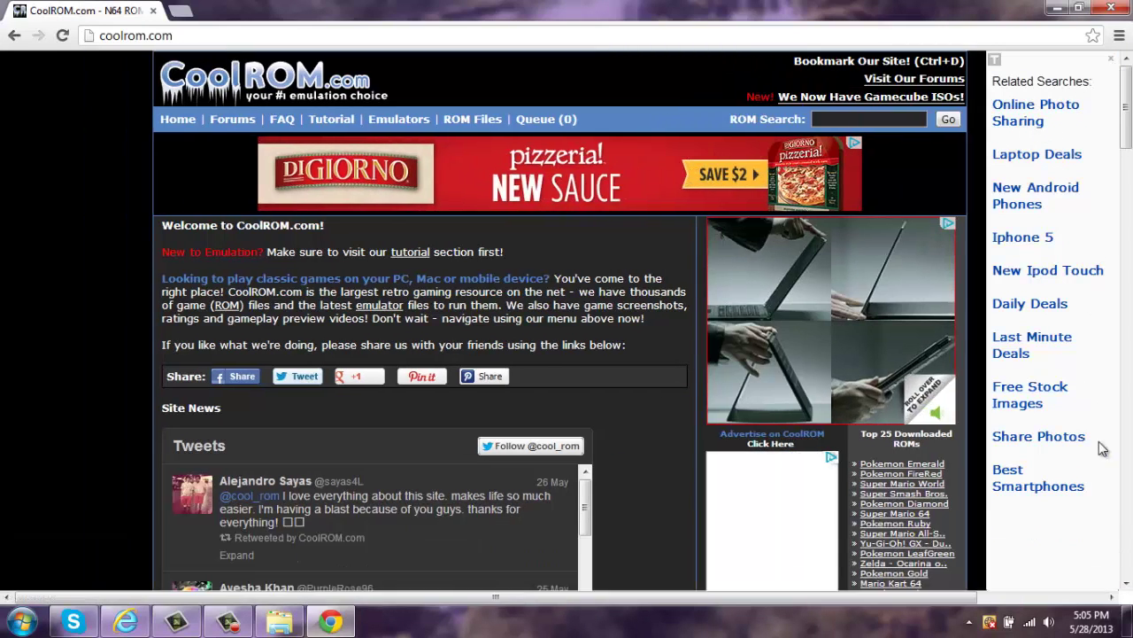
# - Close the Related Searches sidebar and run a CoolROM ROM search for 'FireRed'
pyautogui.click(1112, 60)
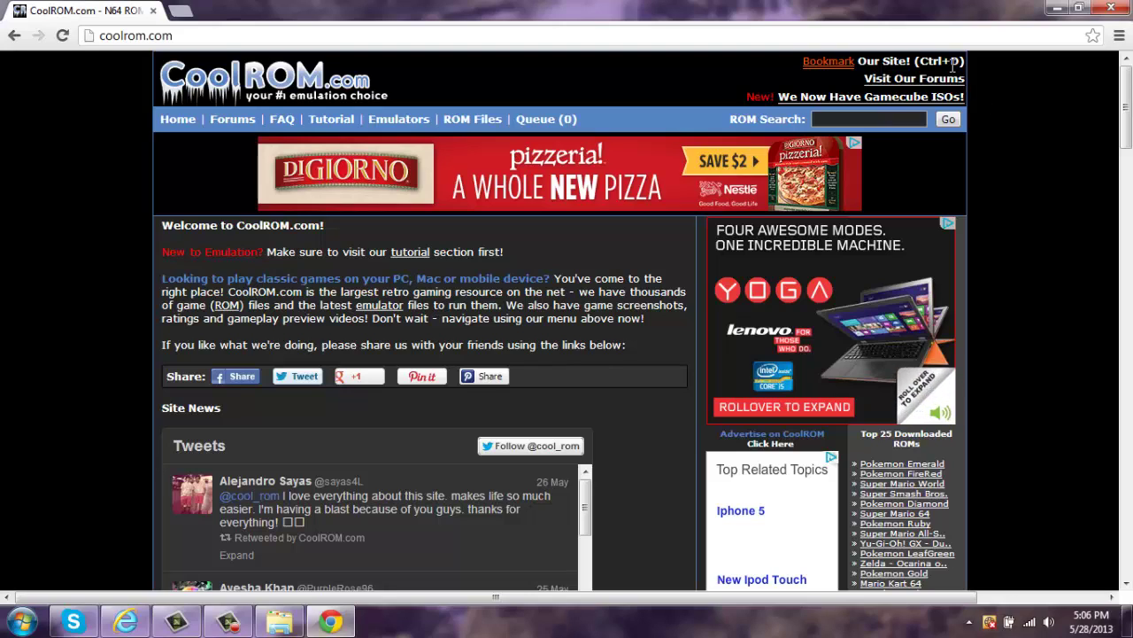
pyautogui.click(863, 118)
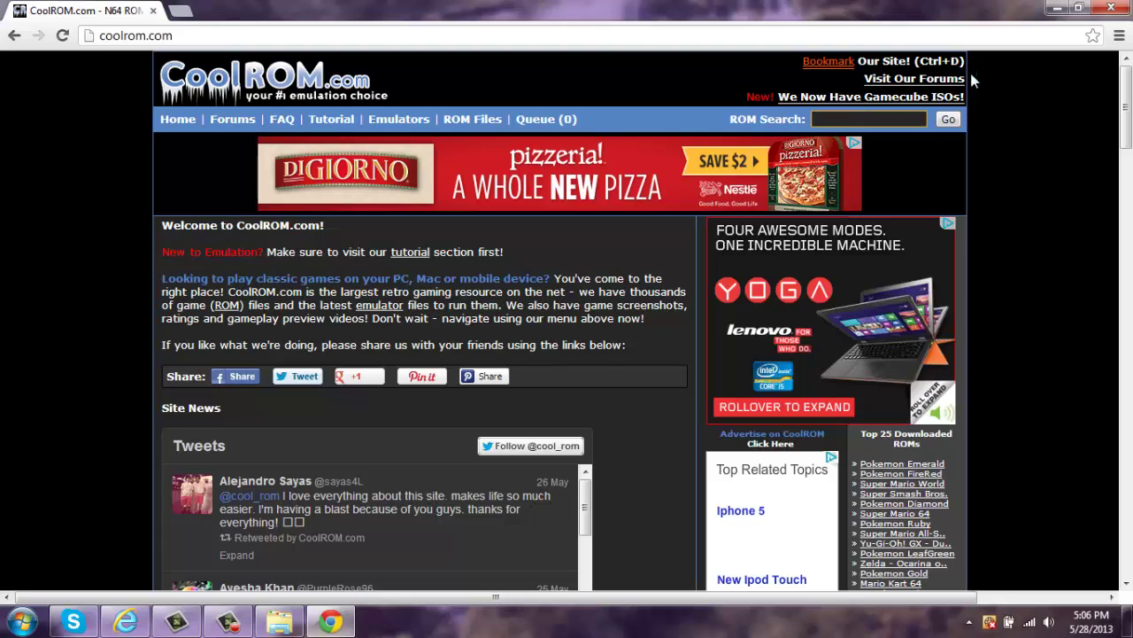
pyautogui.write('FireRed')
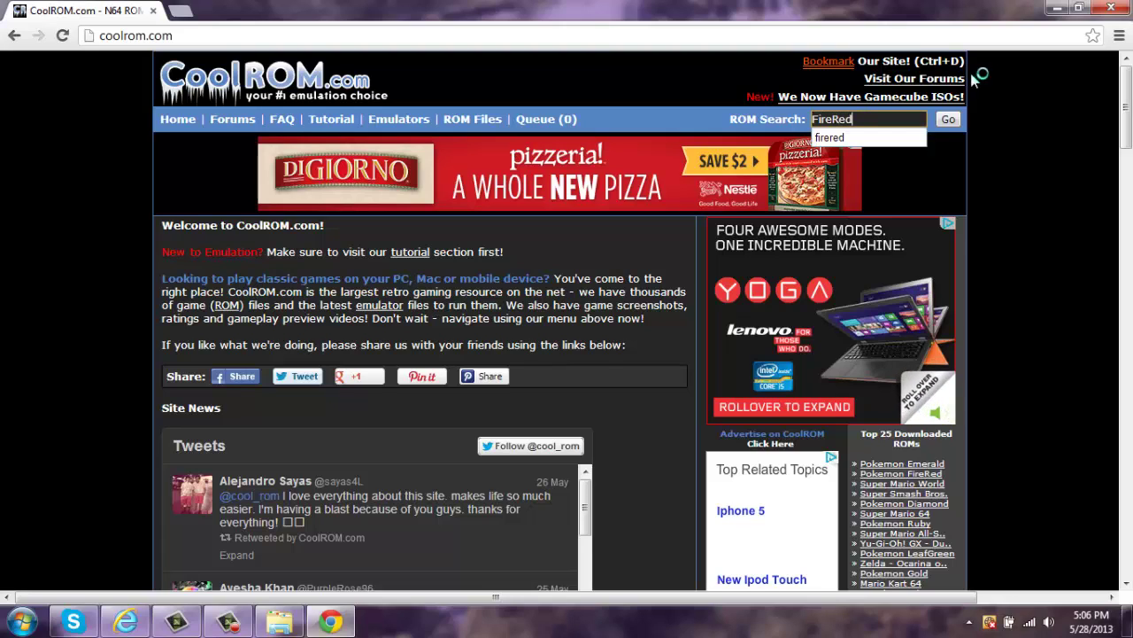
pyautogui.press('Return')
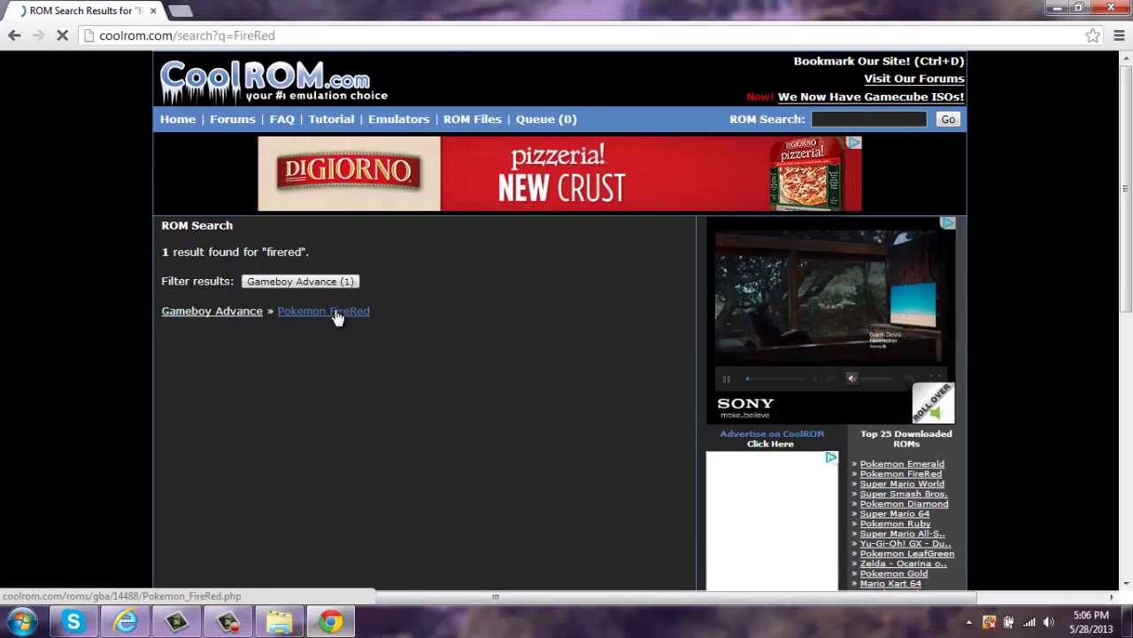
# - Close the ad sidebar, reload the results and open the Pokemon FireRed ROM page
pyautogui.click(339, 317)
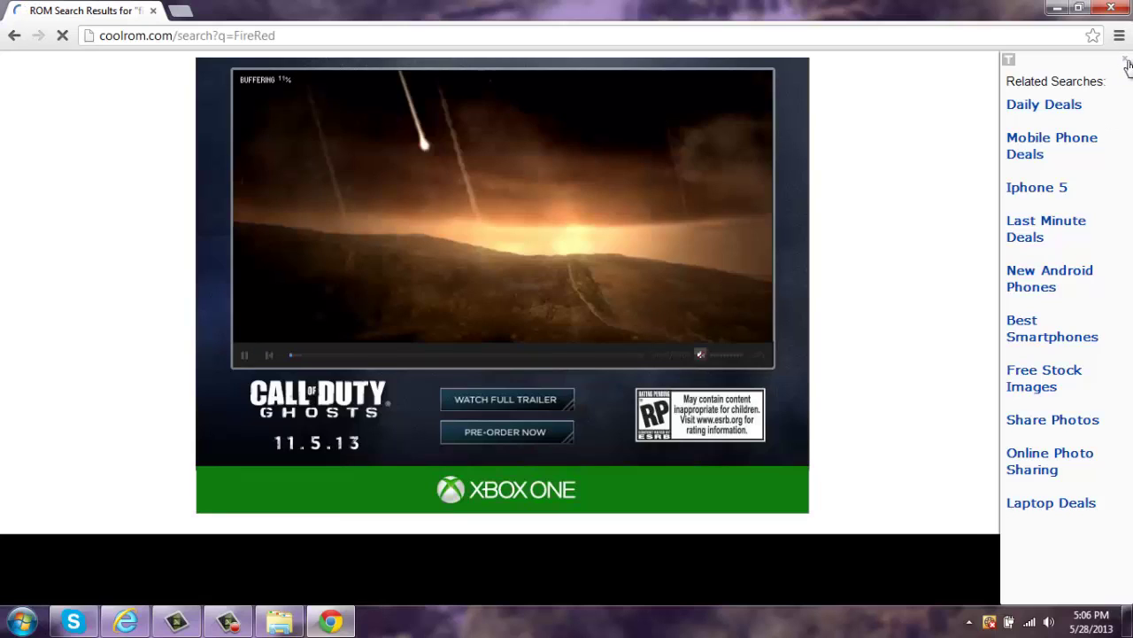
pyautogui.click(1127, 62)
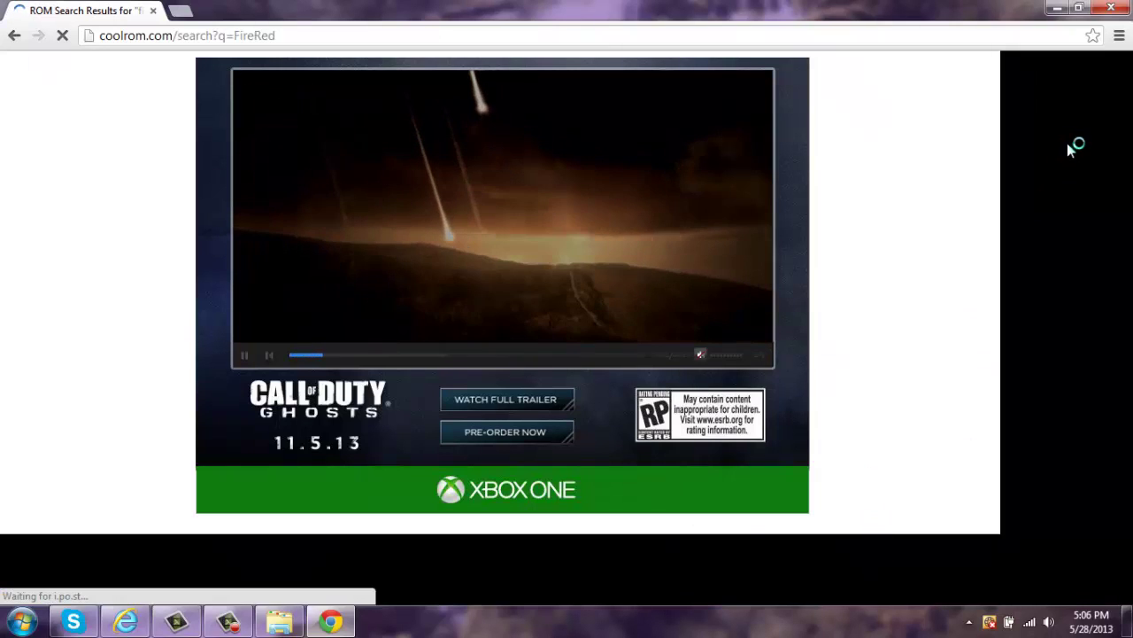
pyautogui.click(300, 32)
pyautogui.press('Return')
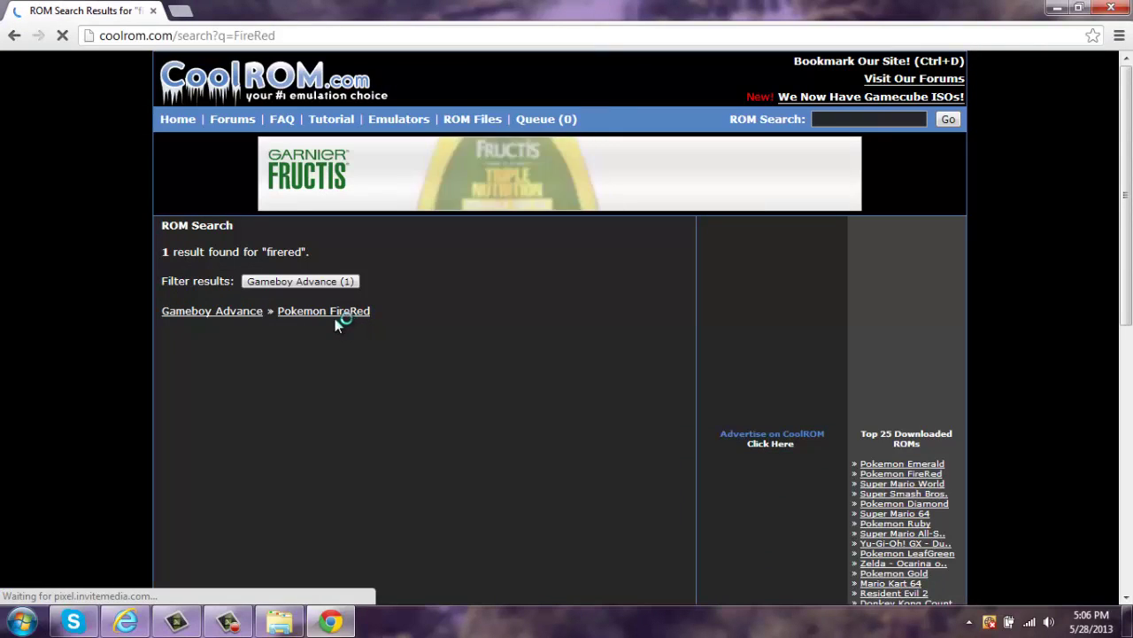
pyautogui.click(334, 316)
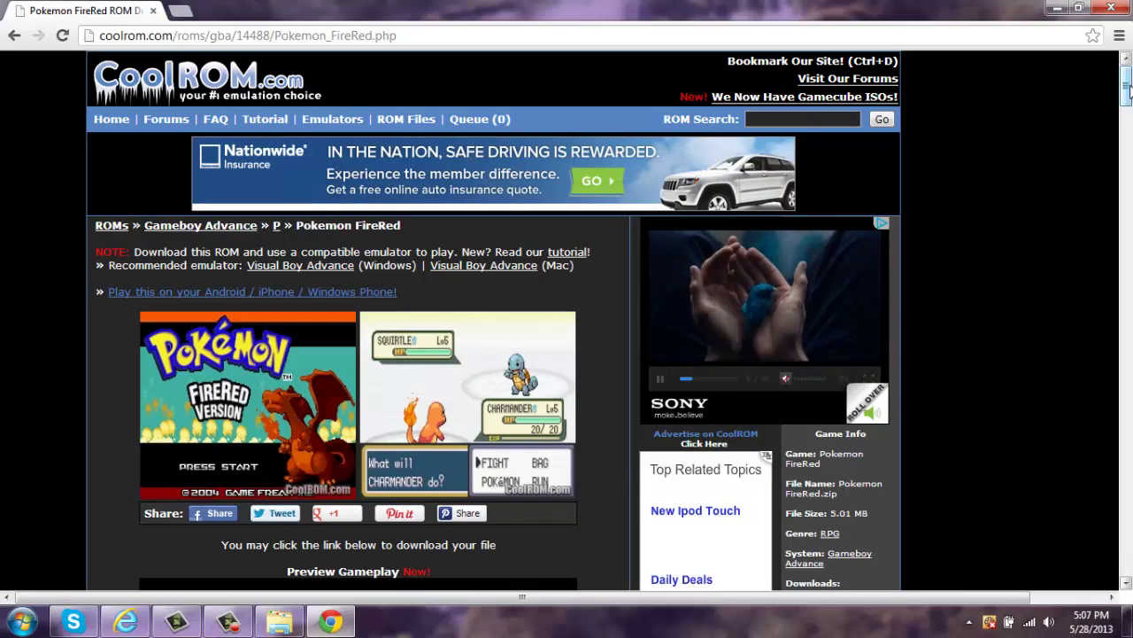
pyautogui.scroll(-6, 1126, 131)
pyautogui.scroll(5, 1126, 131)
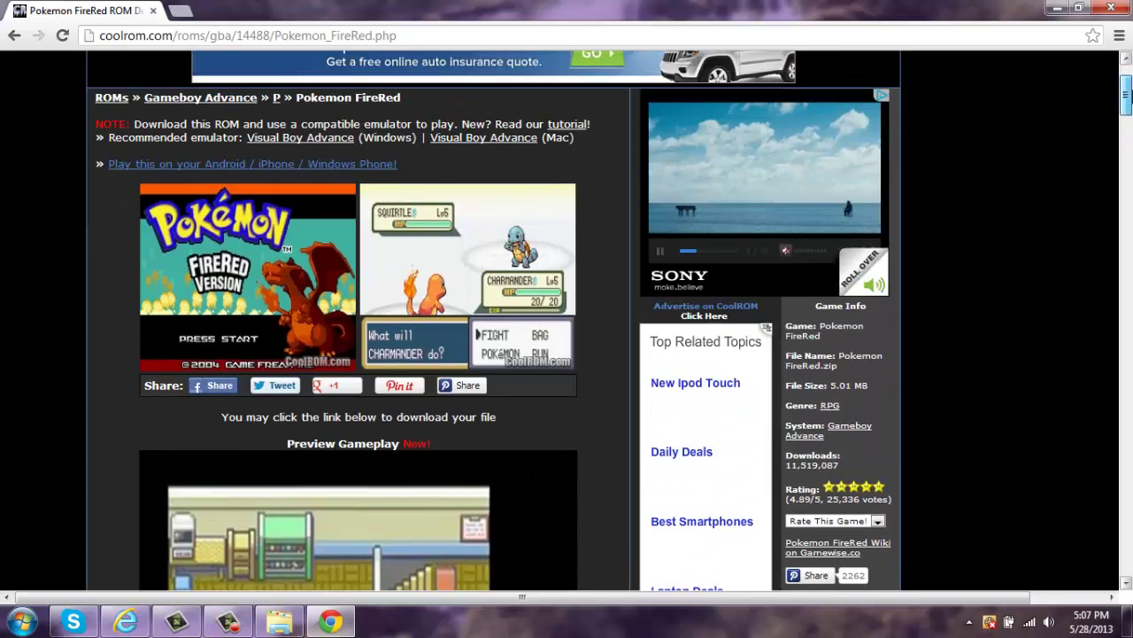
pyautogui.scroll(1, 409, 517)
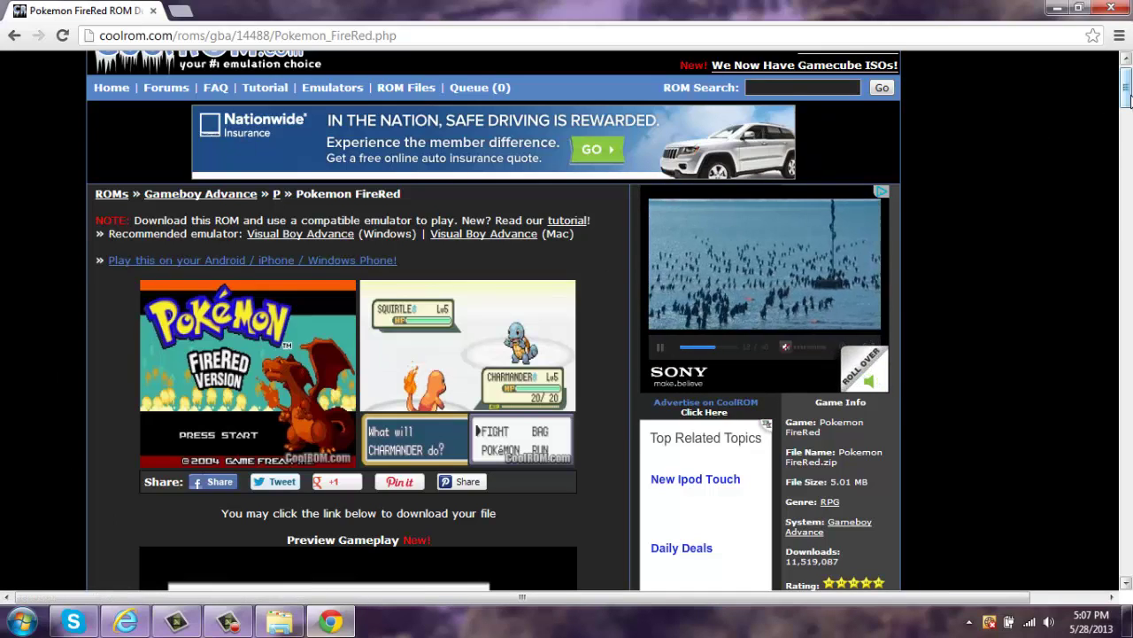
pyautogui.moveTo(1126, 98); pyautogui.dragTo(1126, 173)
pyautogui.scroll(4, 1126, 173)
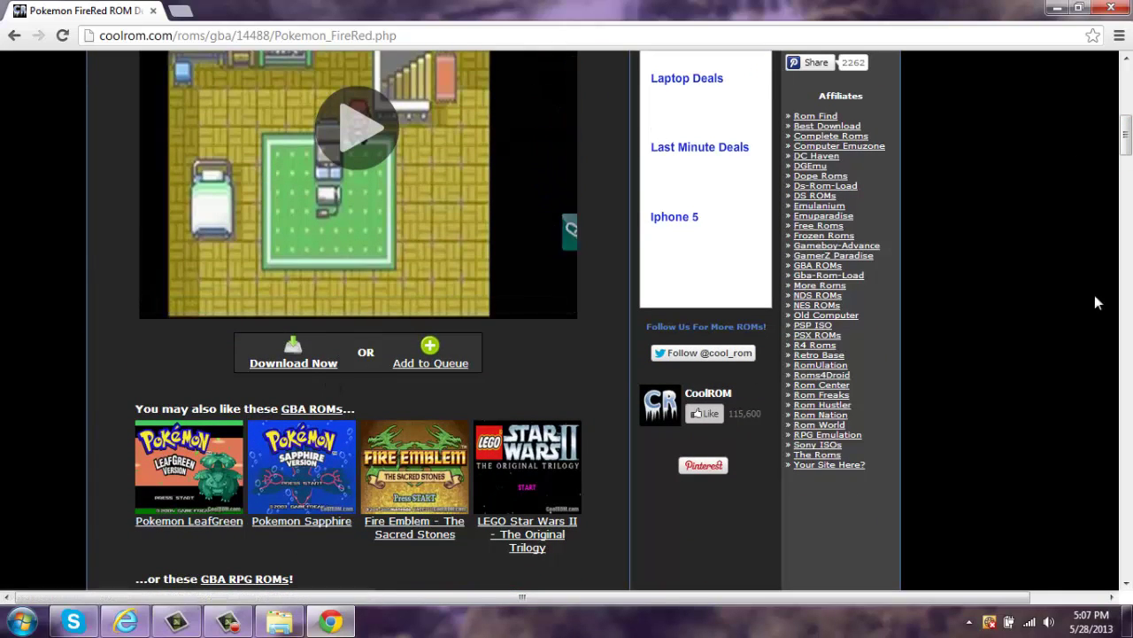
pyautogui.moveTo(1126, 155); pyautogui.dragTo(1126, 168)
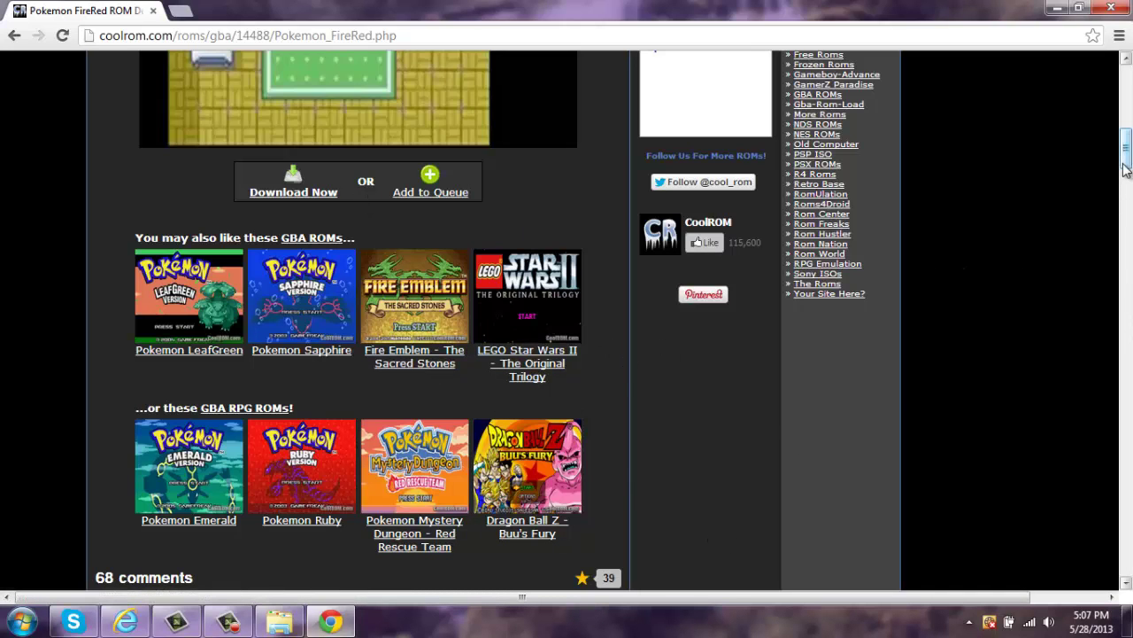
pyautogui.scroll(3, 1126, 168)
pyautogui.scroll(-2, 943, 165)
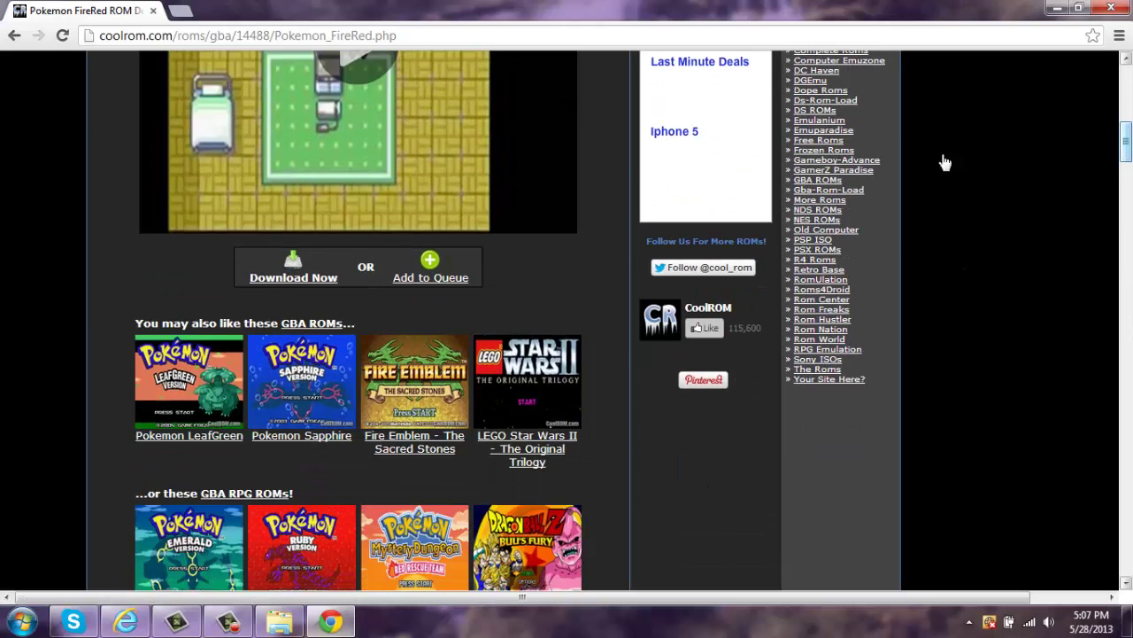
# - Download Pokemon FireRed.zip via Download Now and Download Your File, then close the popup
pyautogui.click(319, 277)
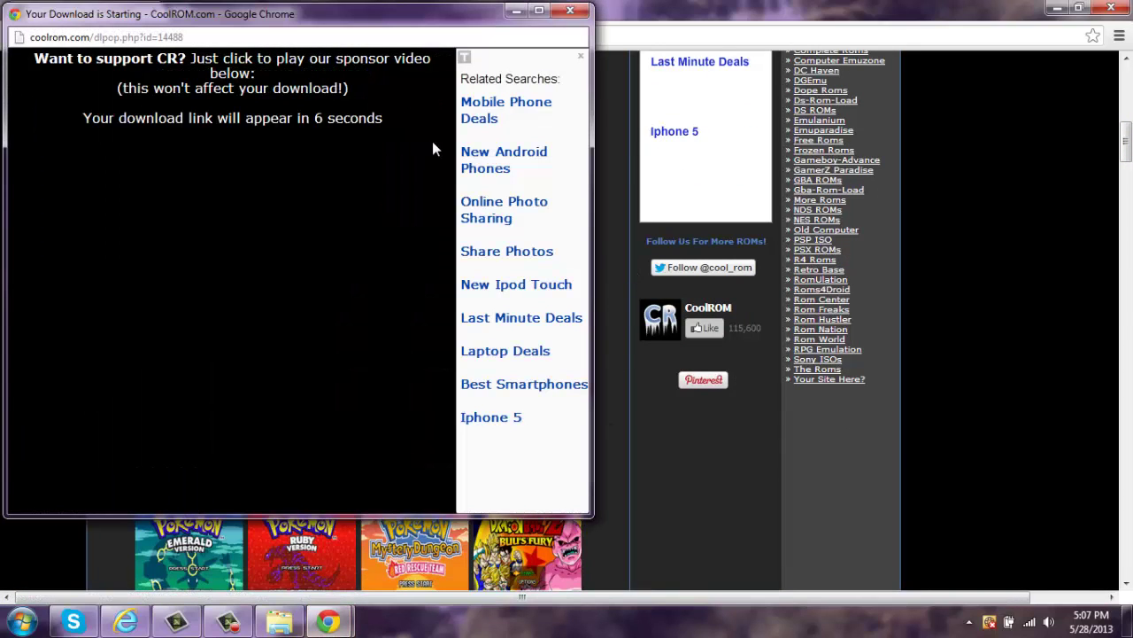
pyautogui.click(580, 56)
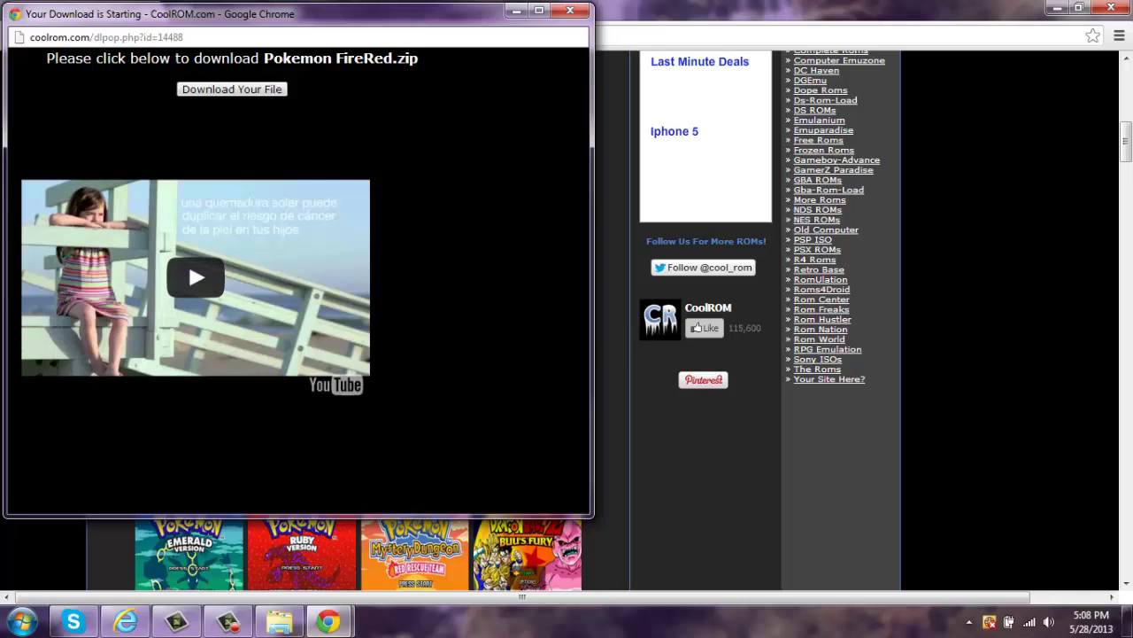
pyautogui.click(232, 89)
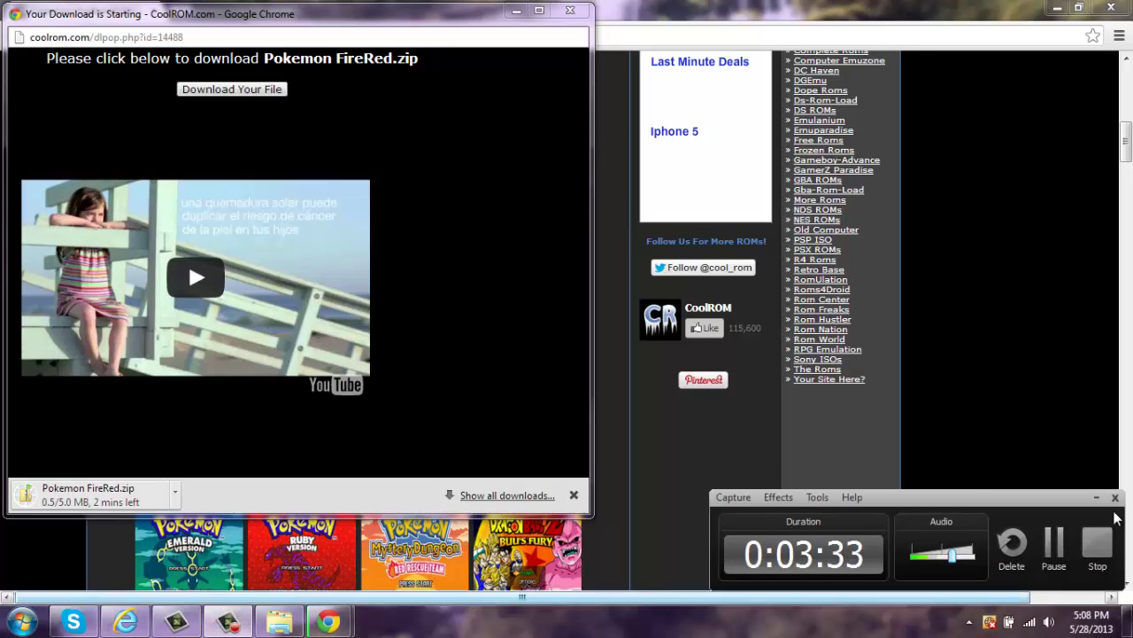
pyautogui.click(1049, 549)
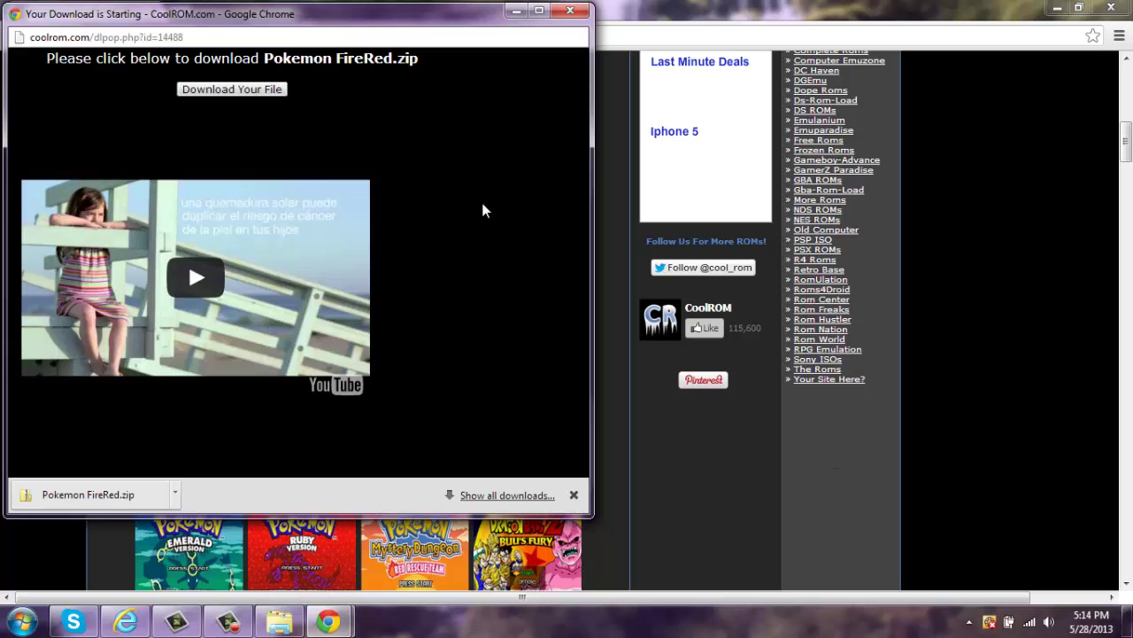
pyautogui.click(571, 11)
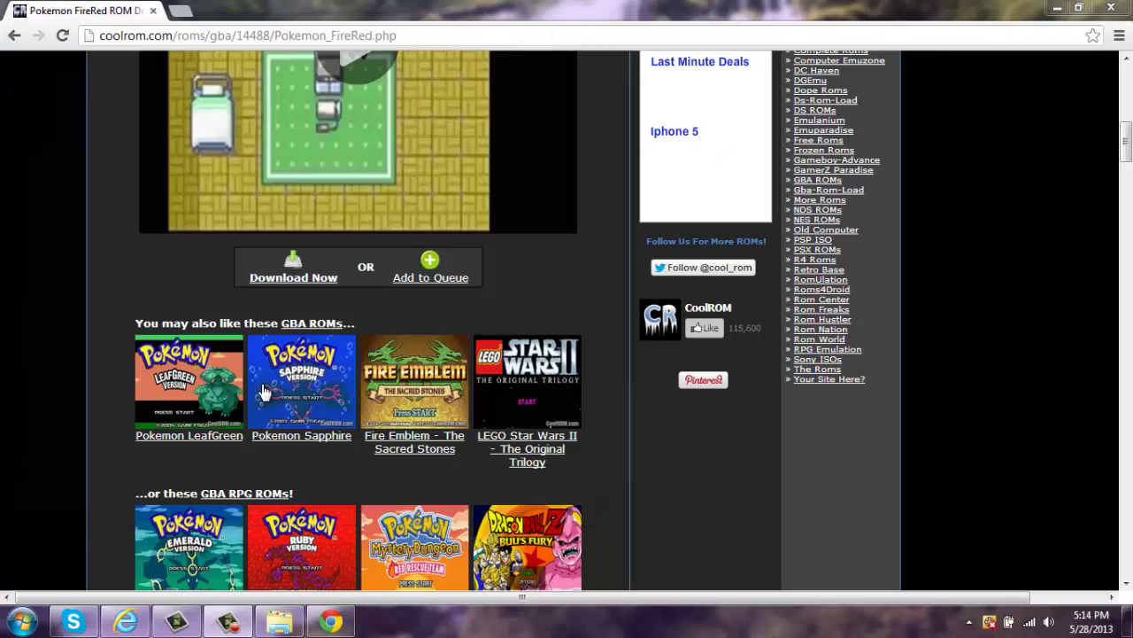
# - Extract the Pokemon FireRed zip in Downloads with Extract All, then minimize Explorer
pyautogui.click(277, 624)
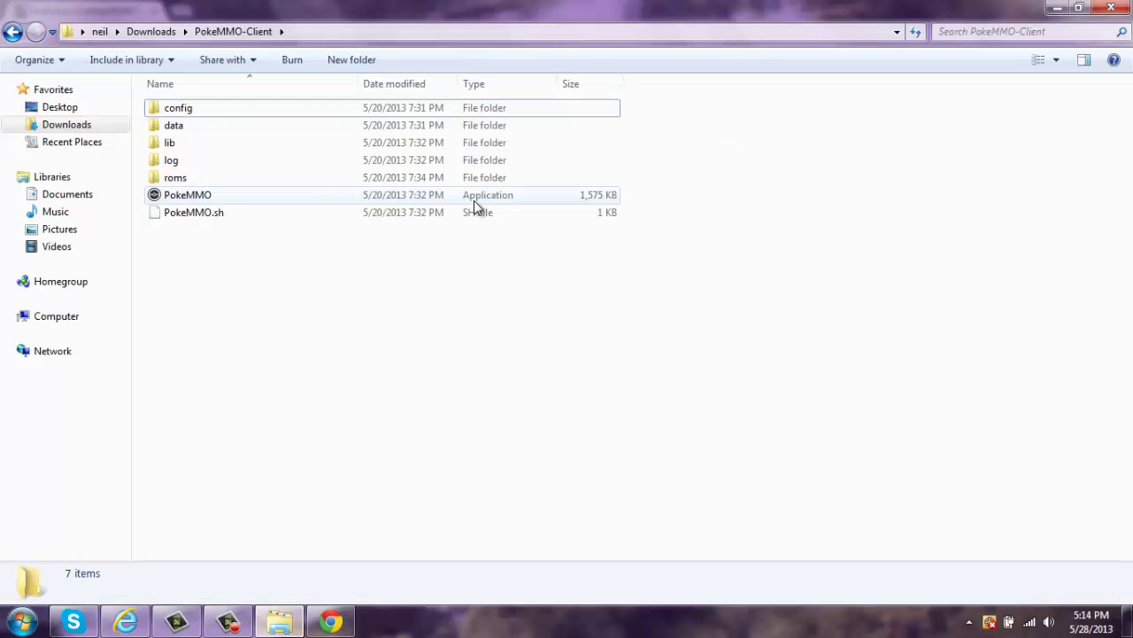
pyautogui.click(66, 124)
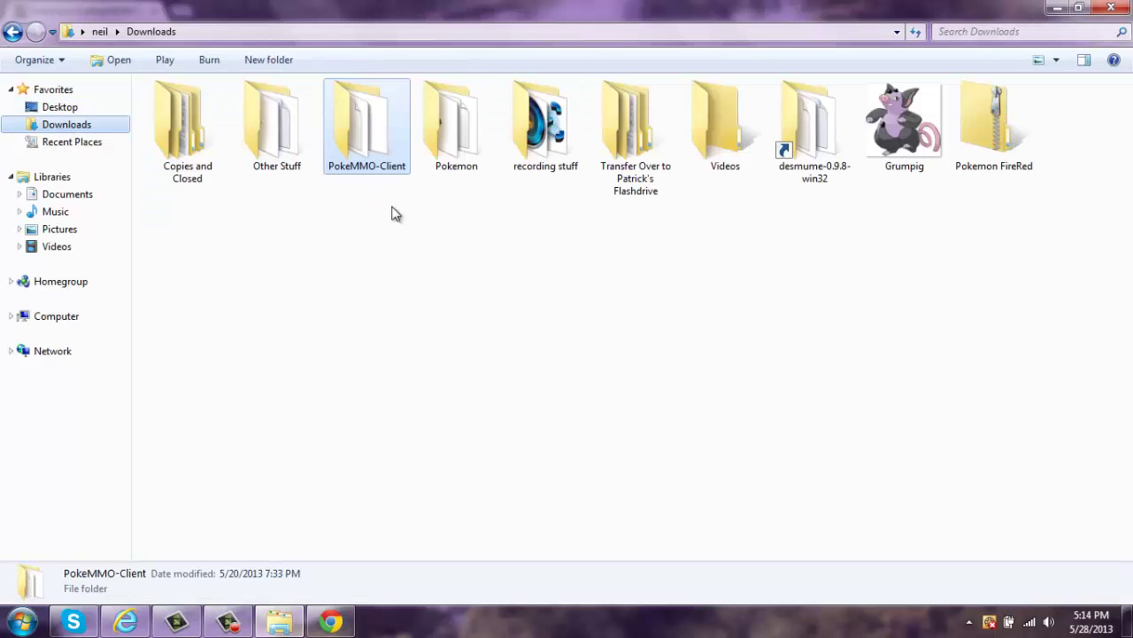
pyautogui.rightClick(997, 127)
pyautogui.click(1002, 180)
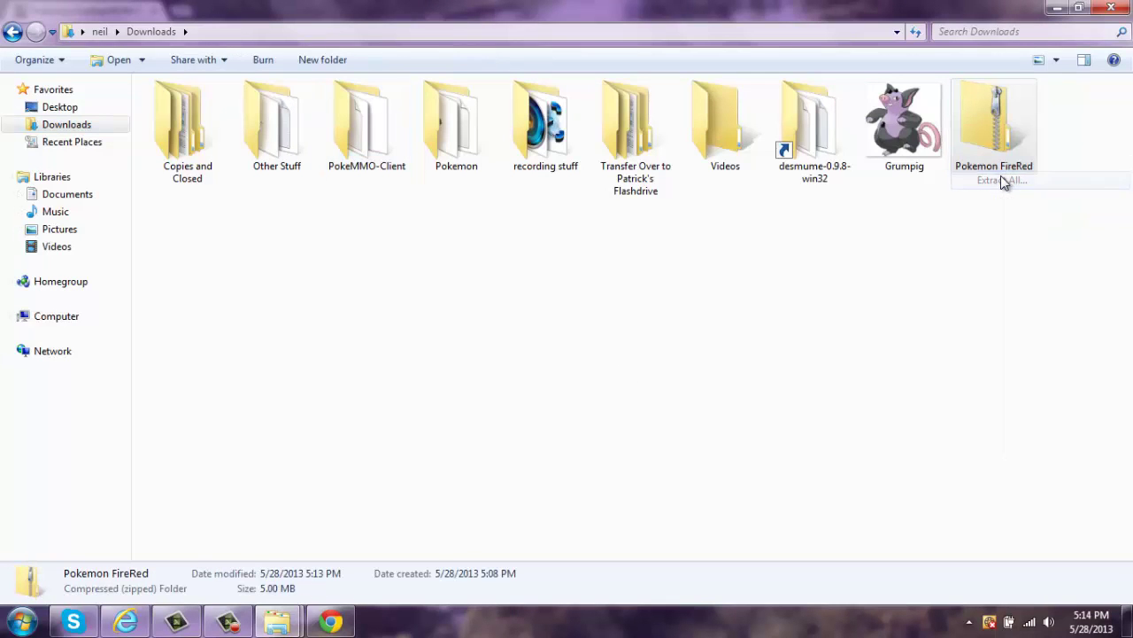
pyautogui.click(724, 471)
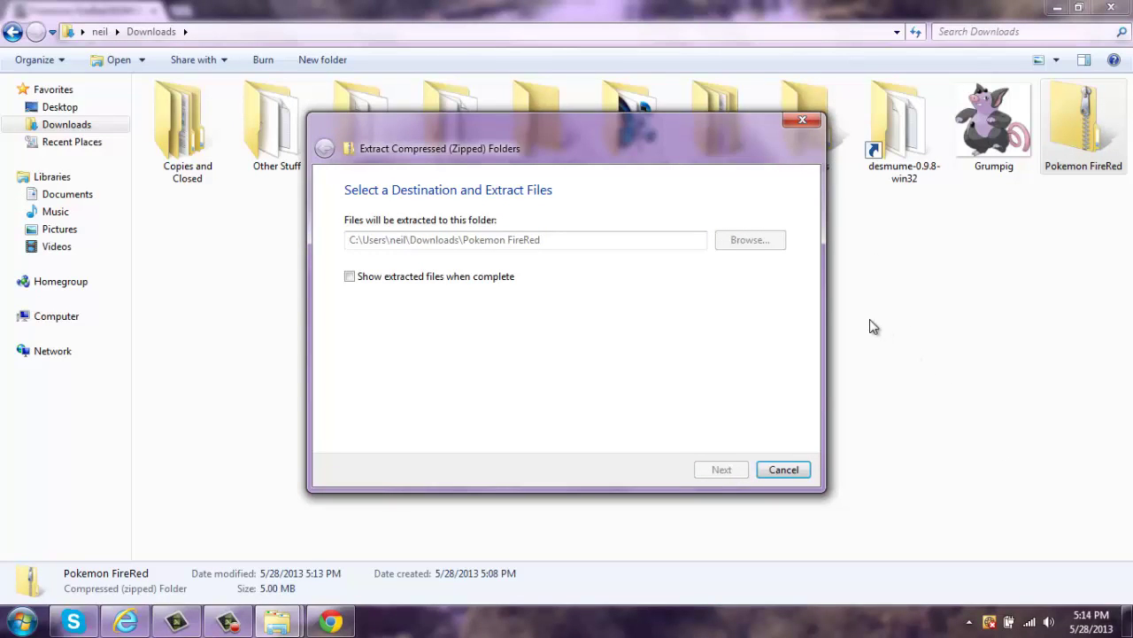
pyautogui.click(233, 626)
pyautogui.click(234, 626)
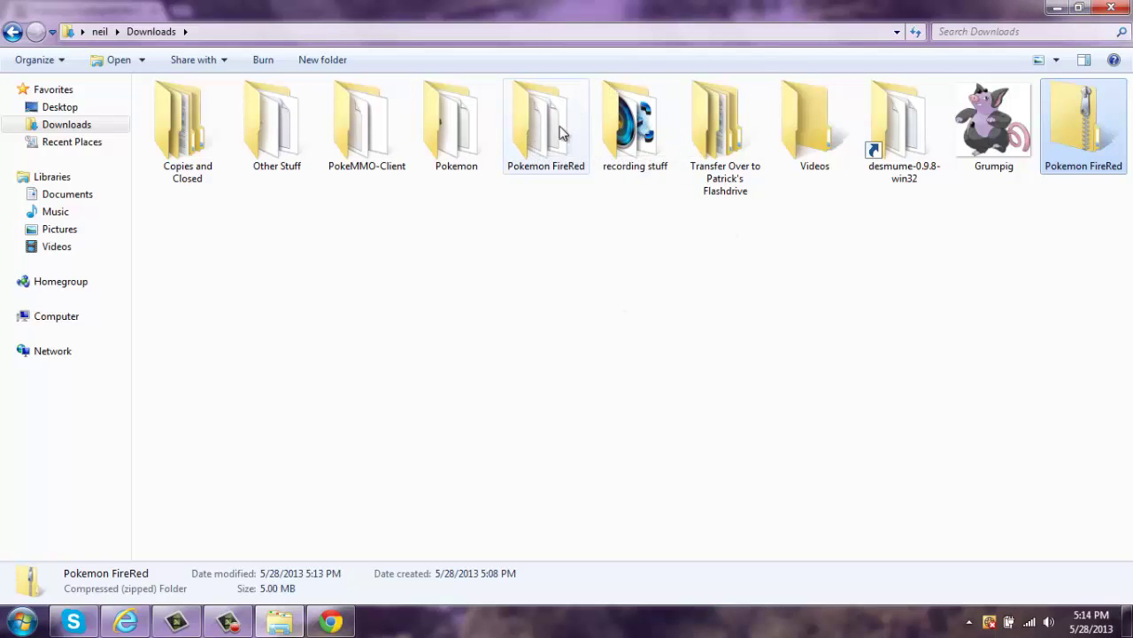
pyautogui.click(1058, 8)
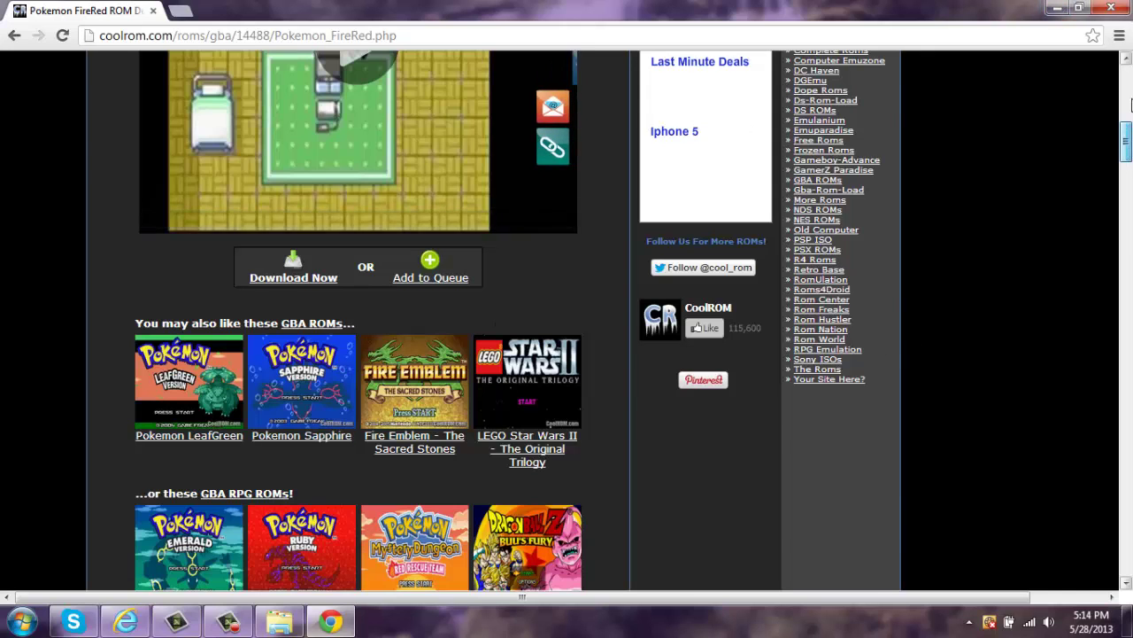
# - Search google.com for 'PokeMMO website' and open the official pokemmo.eu result
pyautogui.click(1130, 105)
pyautogui.click(520, 37)
pyautogui.write('goo')
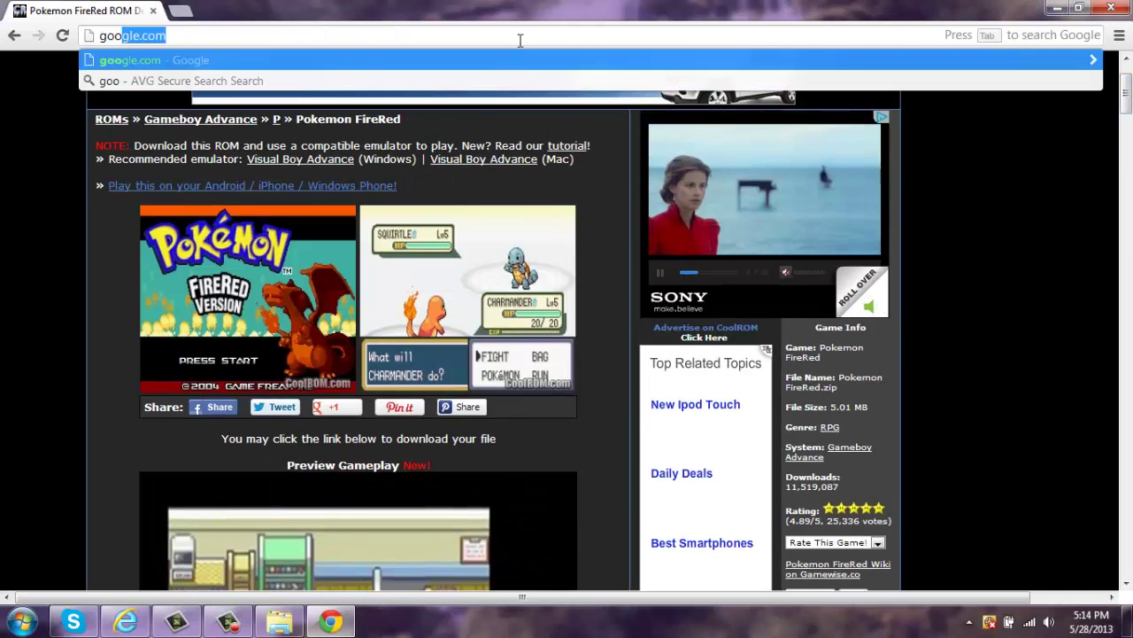
pyautogui.write('gle.com')
pyautogui.press('Return')
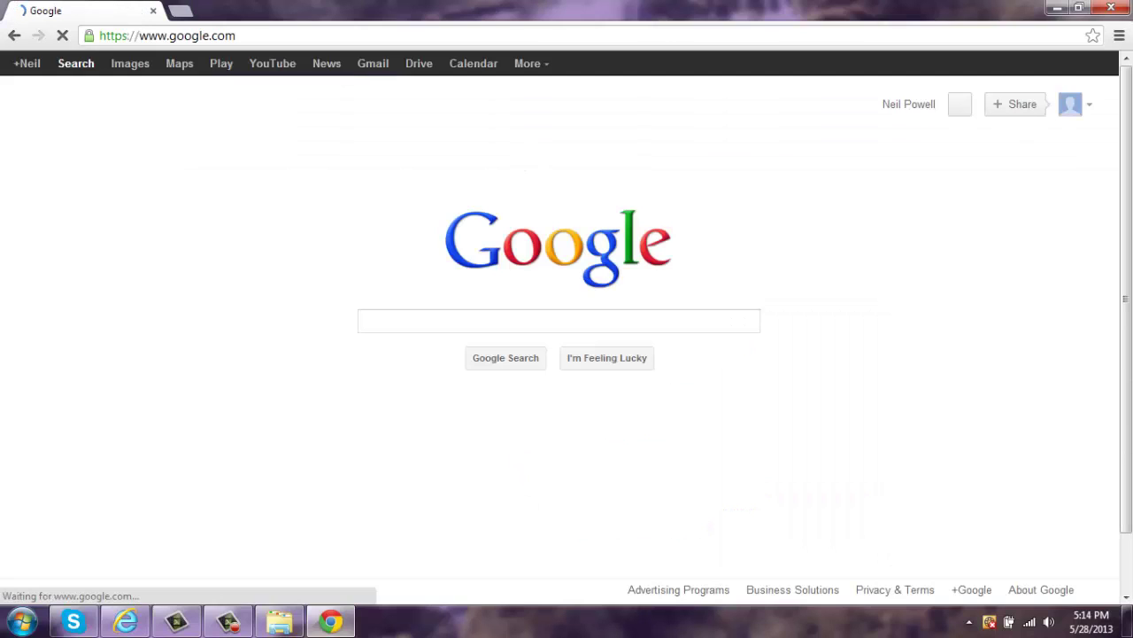
pyautogui.write('PokeM')
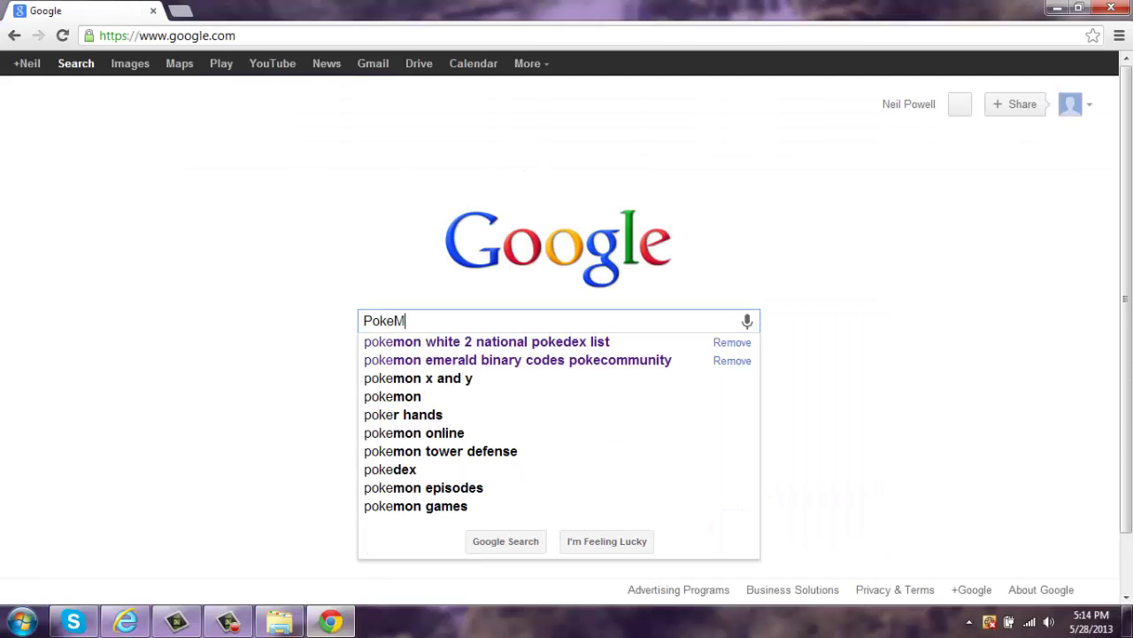
pyautogui.write('MO website')
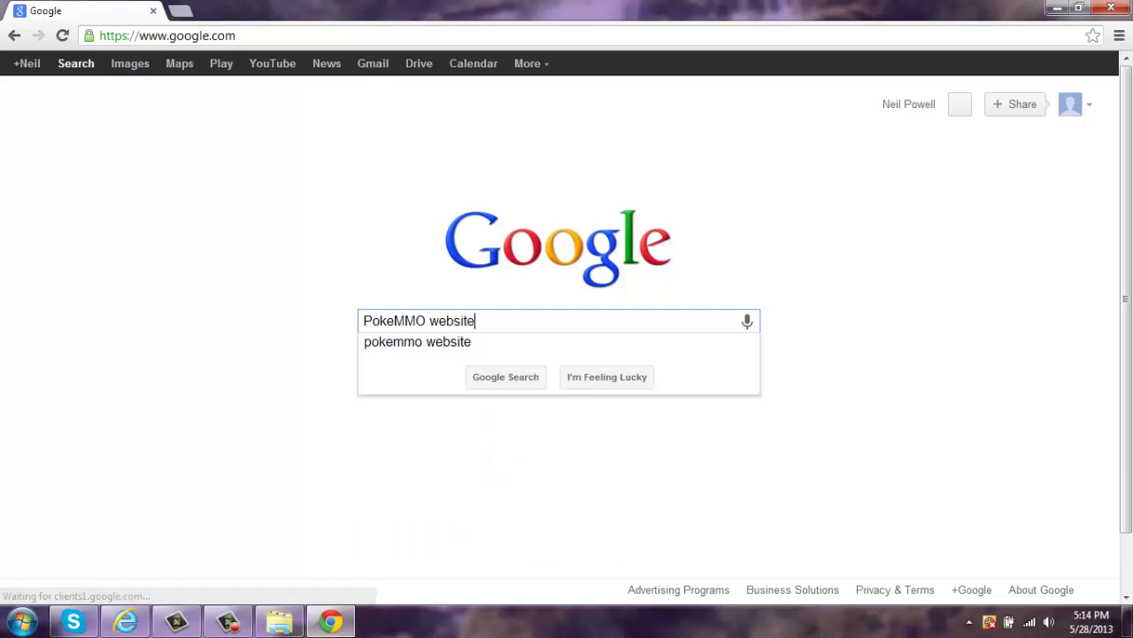
pyautogui.press('Return')
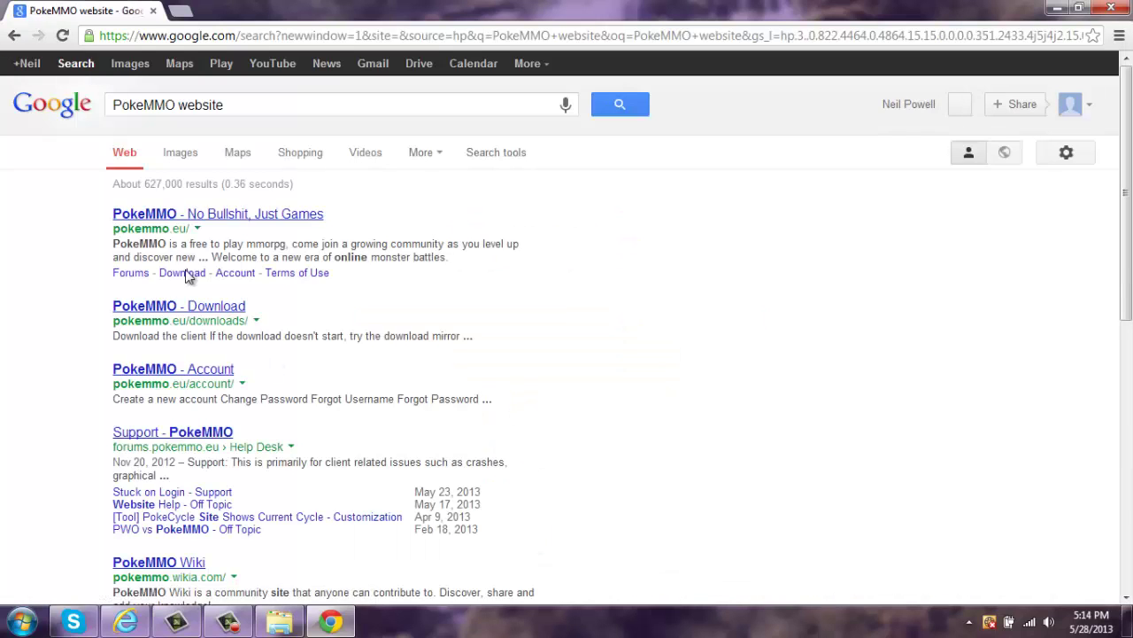
pyautogui.click(188, 218)
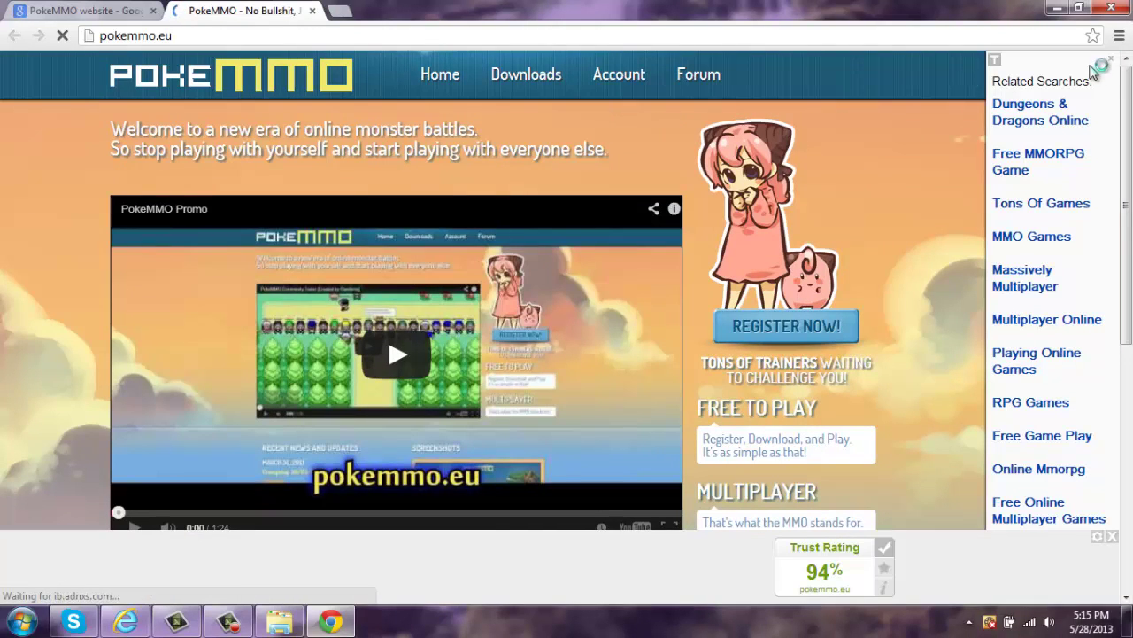
# - Dismiss the sidebar and ad banner, open PokeMMO's Downloads page and scroll to its steps
pyautogui.click(1112, 59)
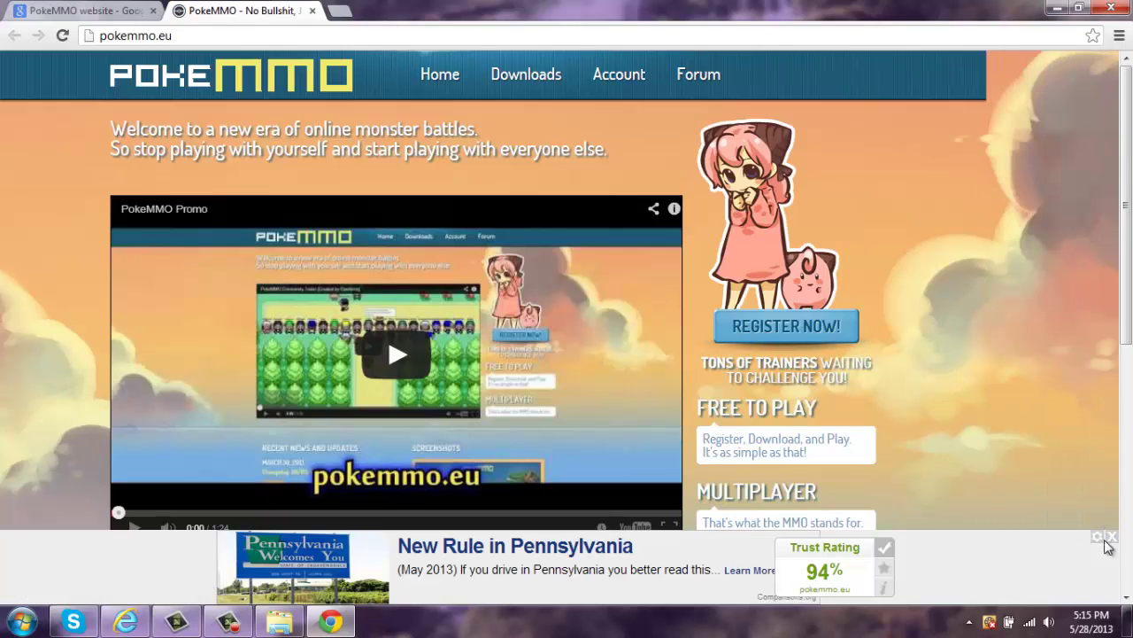
pyautogui.click(1112, 537)
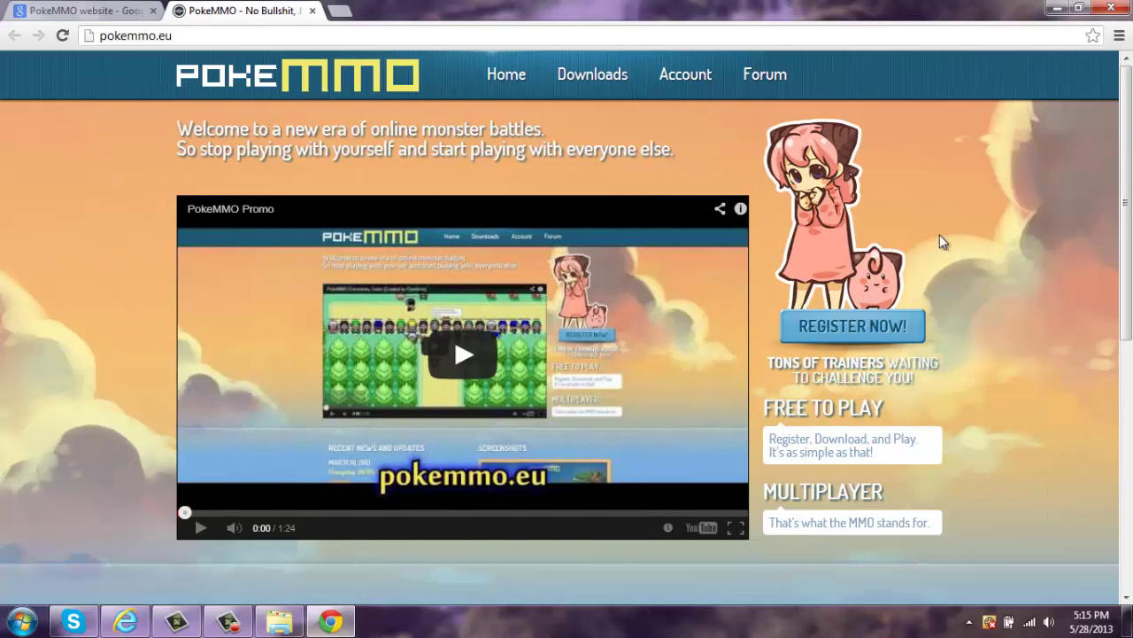
pyautogui.click(591, 79)
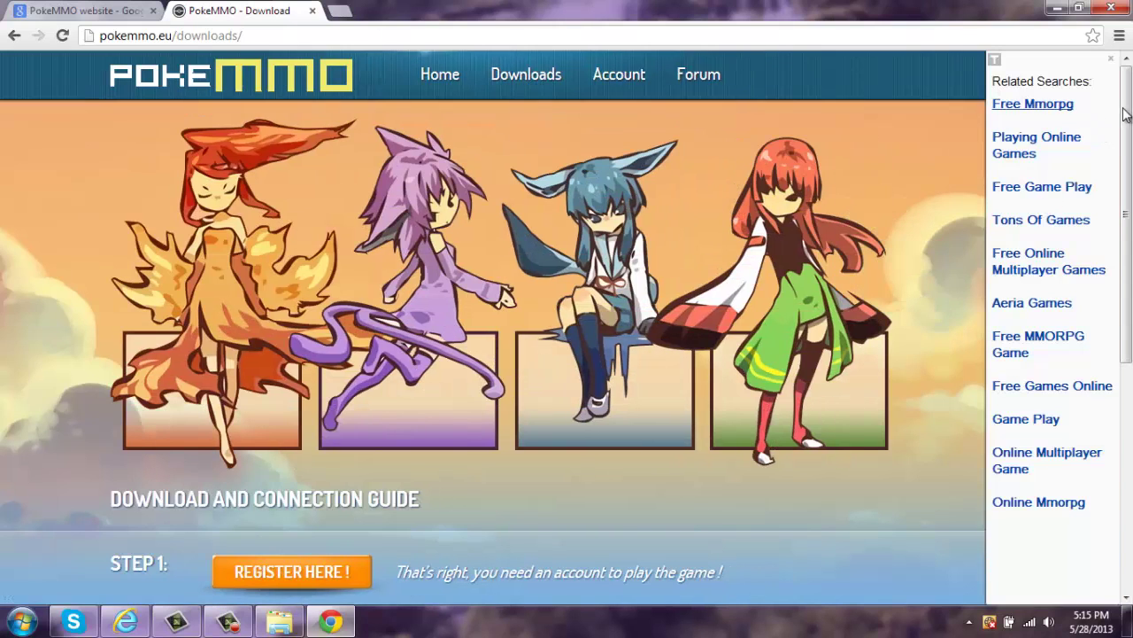
pyautogui.click(1114, 64)
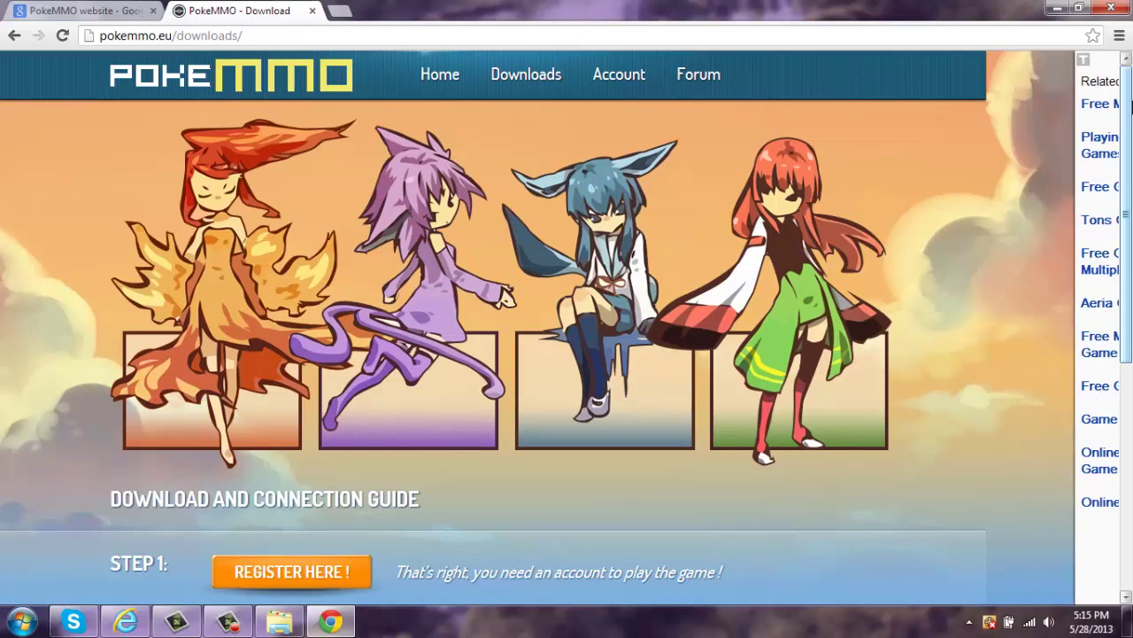
pyautogui.scroll(-2, 1129, 233)
pyautogui.scroll(-2, 444, 119)
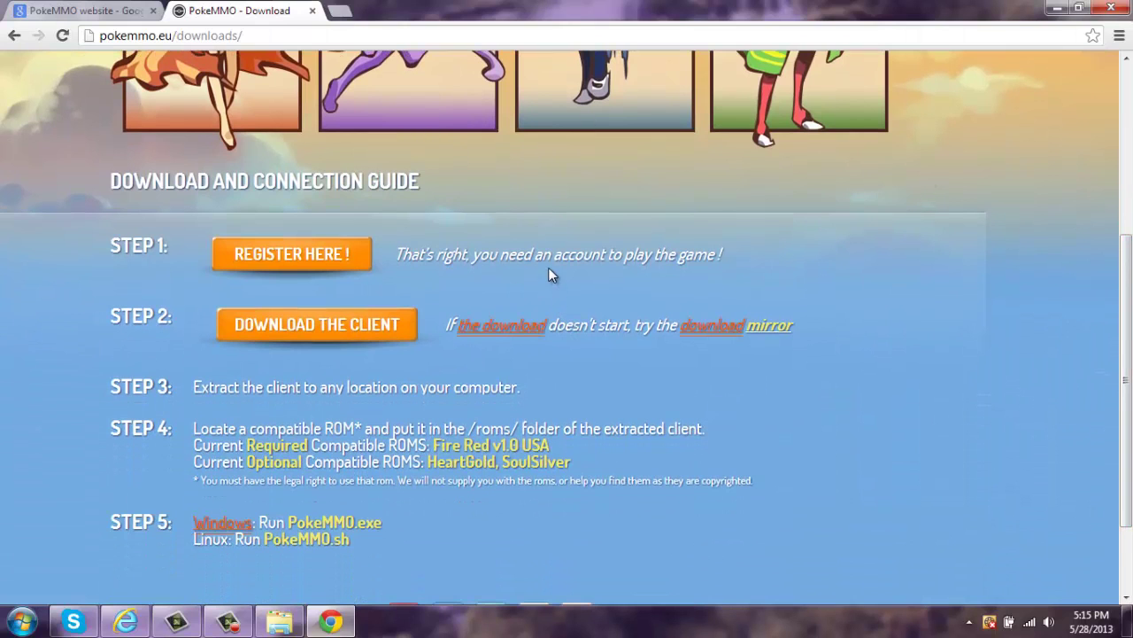
# - Open the account registration page, enter a username and copy it
pyautogui.click(293, 264)
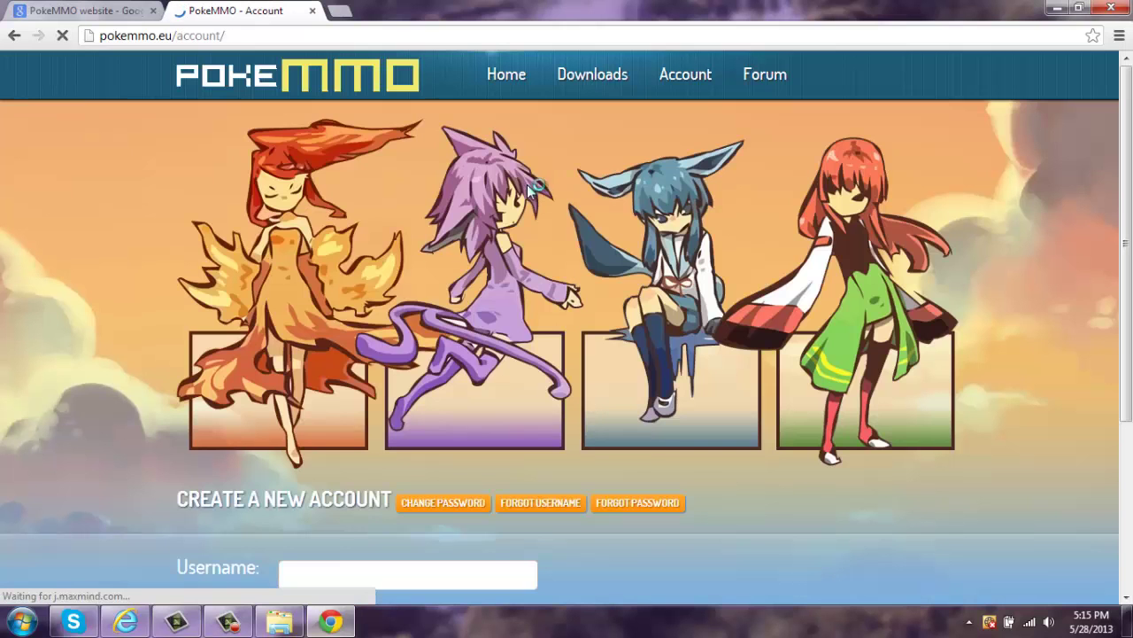
pyautogui.scroll(-3, 1131, 301)
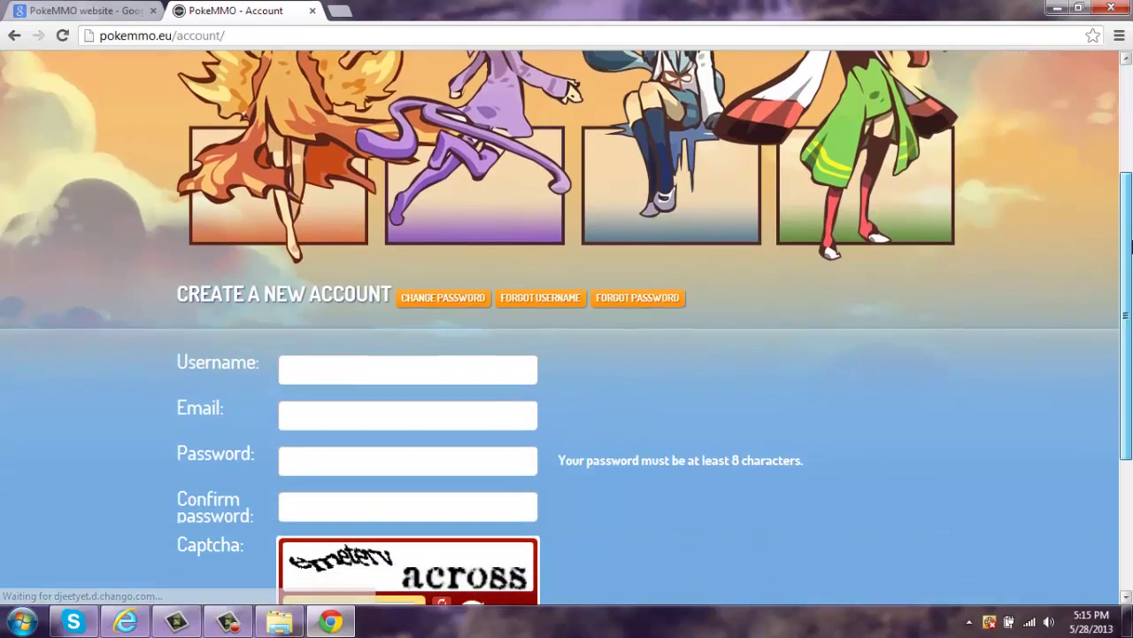
pyautogui.scroll(-1, 1131, 301)
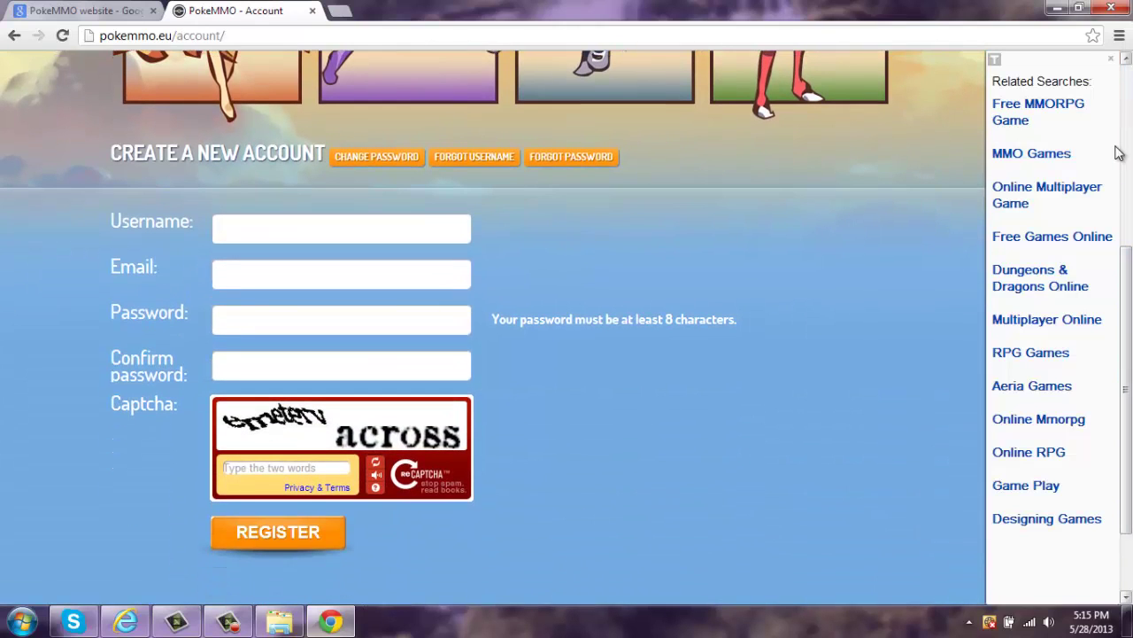
pyautogui.click(1114, 60)
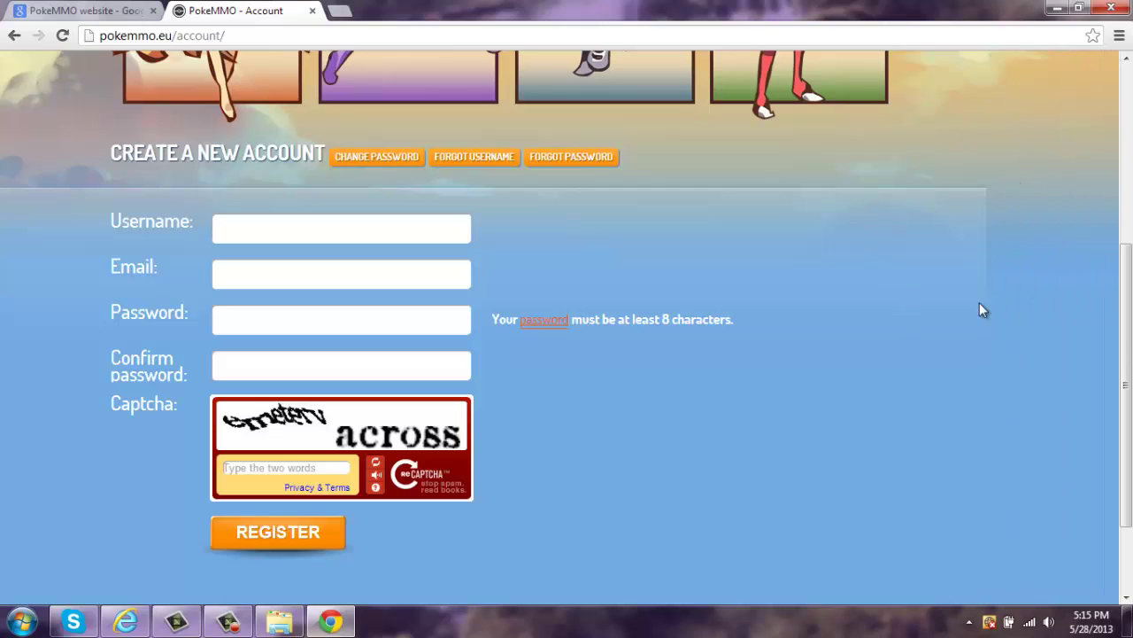
pyautogui.click(376, 233)
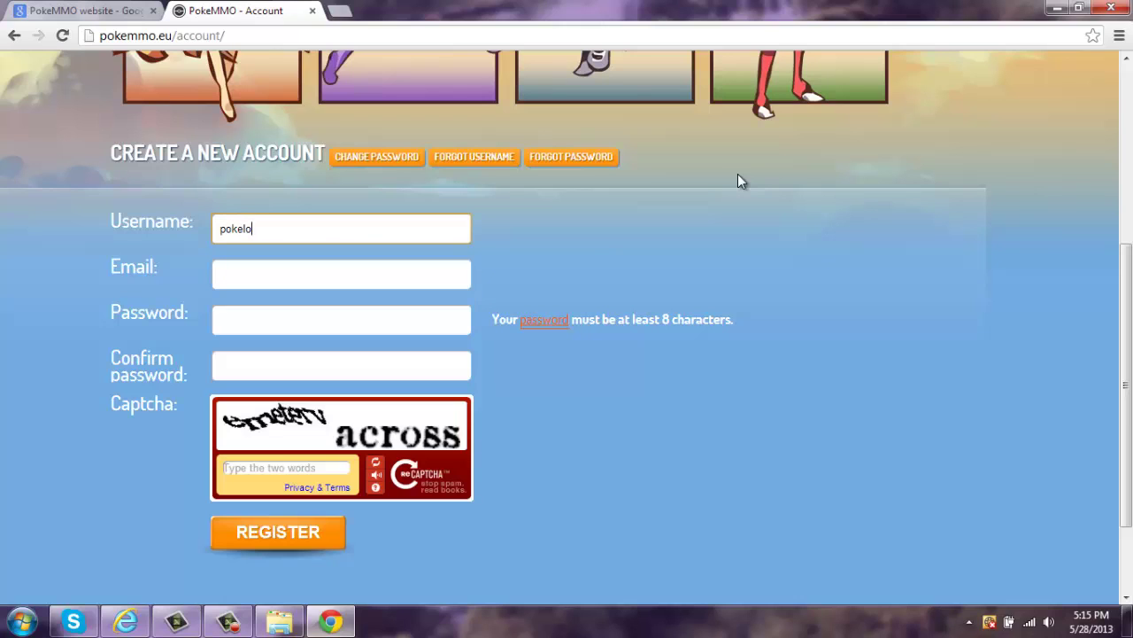
pyautogui.write('pokelover1455325')
pyautogui.moveTo(331, 229); pyautogui.dragTo(222, 234)
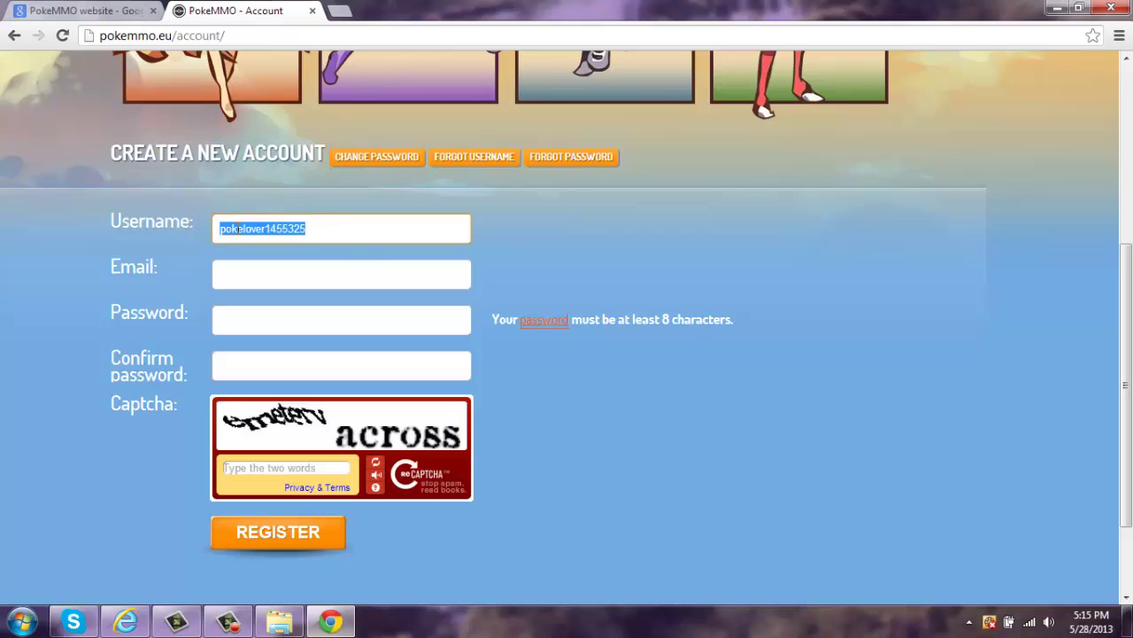
pyautogui.rightClick(284, 227)
pyautogui.click(336, 330)
pyautogui.click(659, 209)
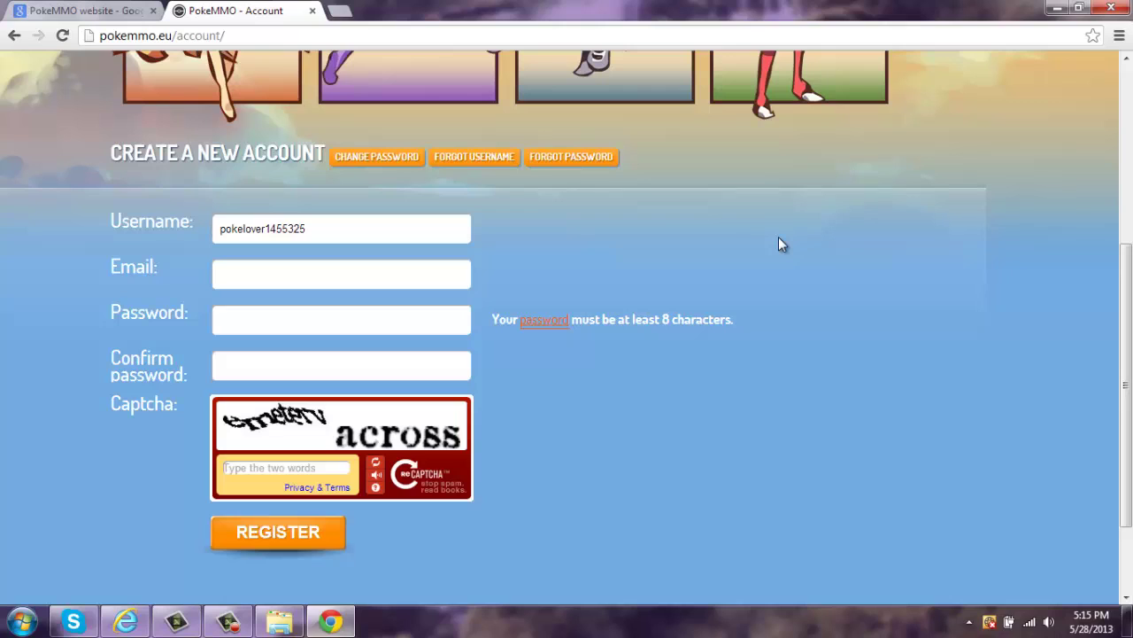
# - Fill in the e-mail address, password and confirm-password fields
pyautogui.click(372, 281)
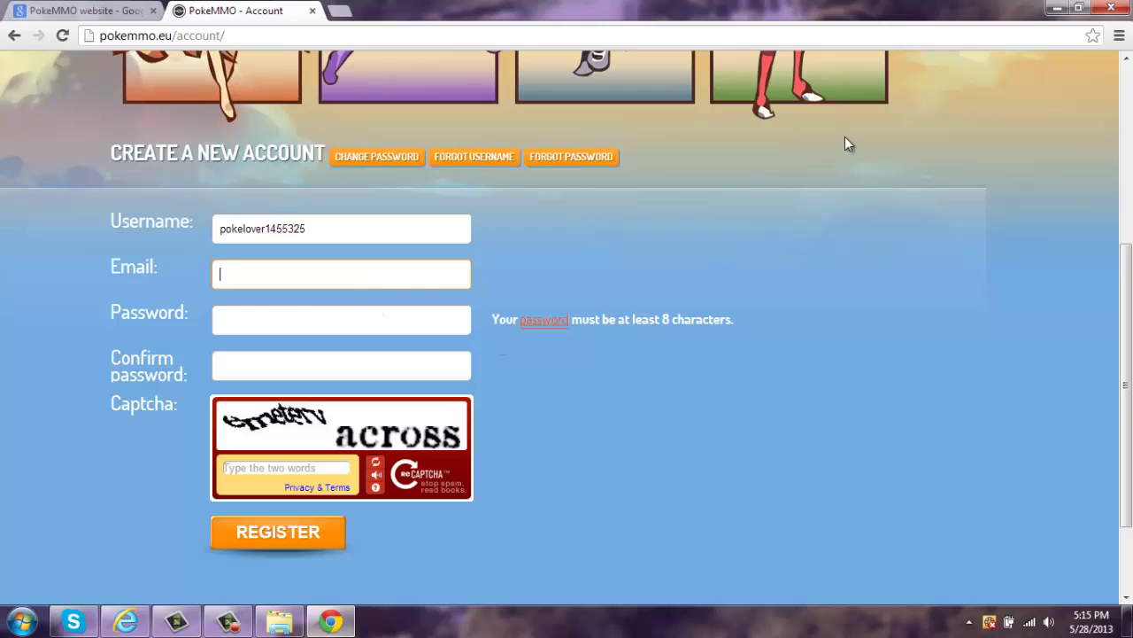
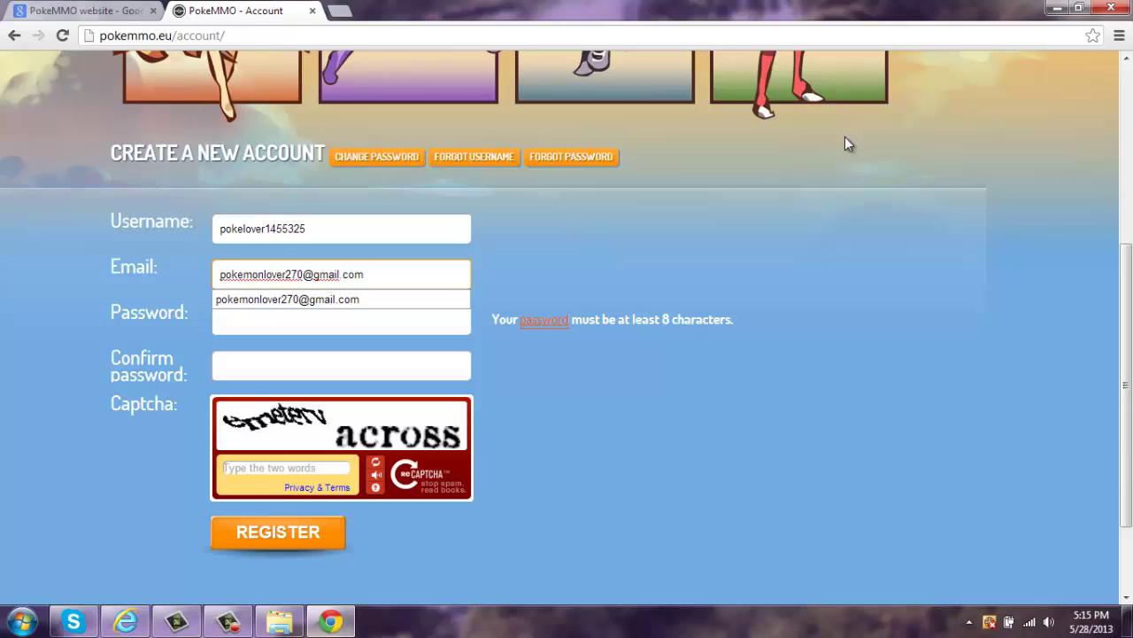
pyautogui.press('Tab')
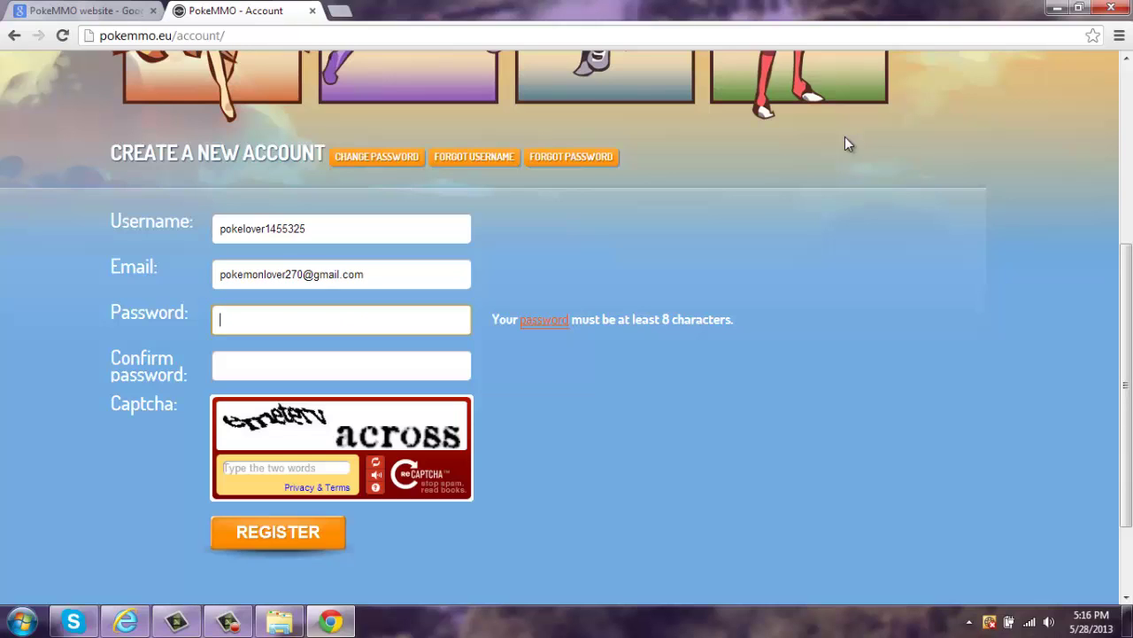
pyautogui.press('Tab')
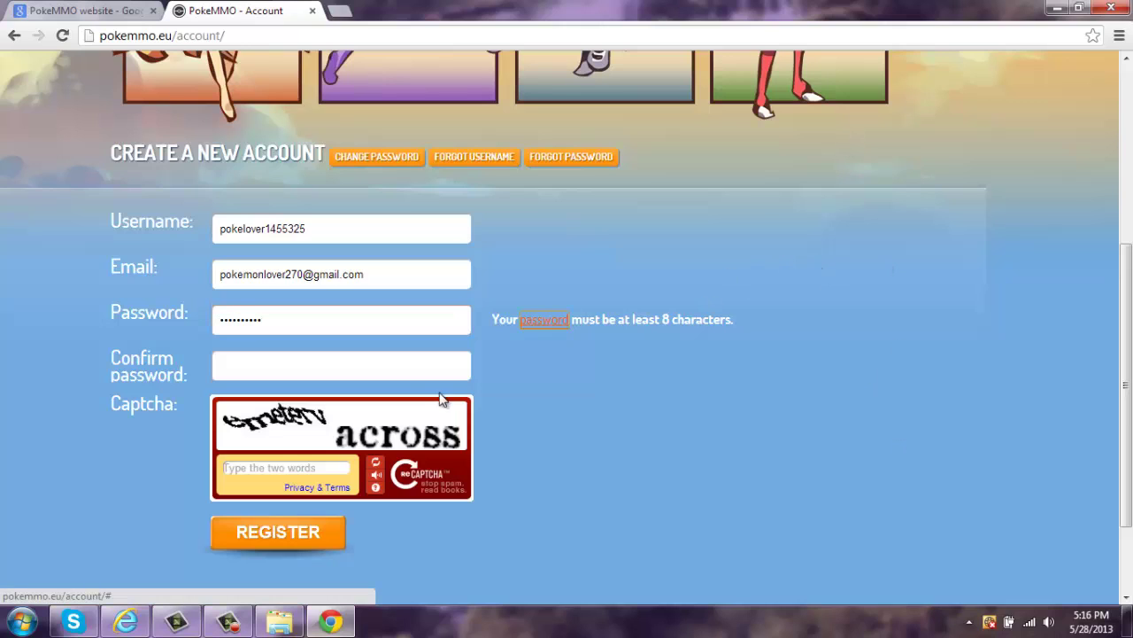
pyautogui.click(402, 371)
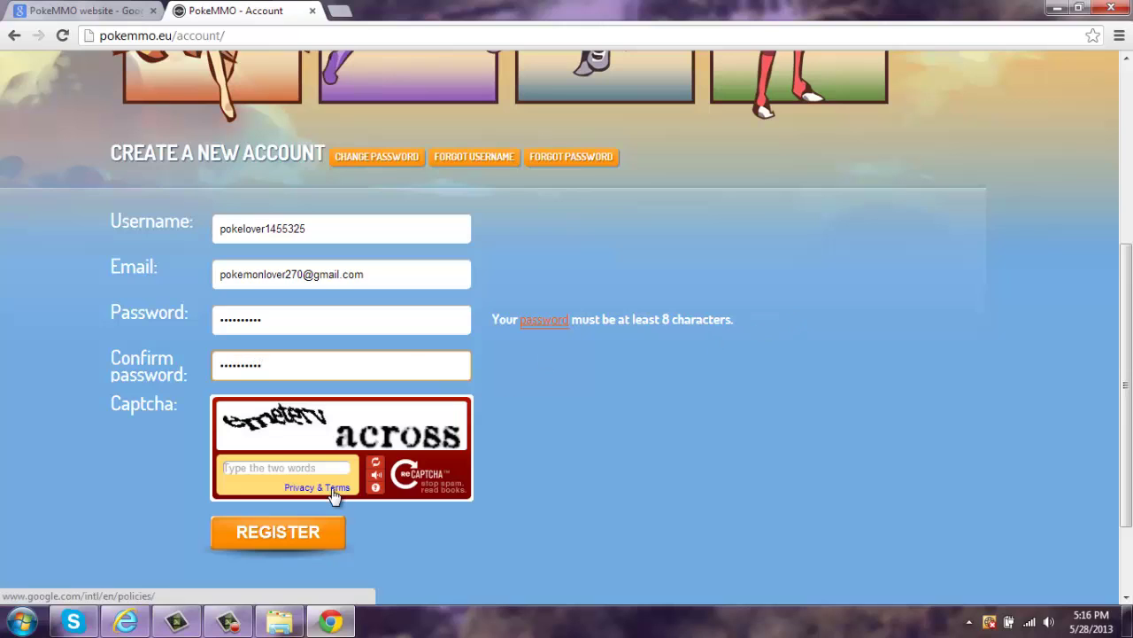
# - Enter the captcha words and submit the registration form
pyautogui.click(289, 466)
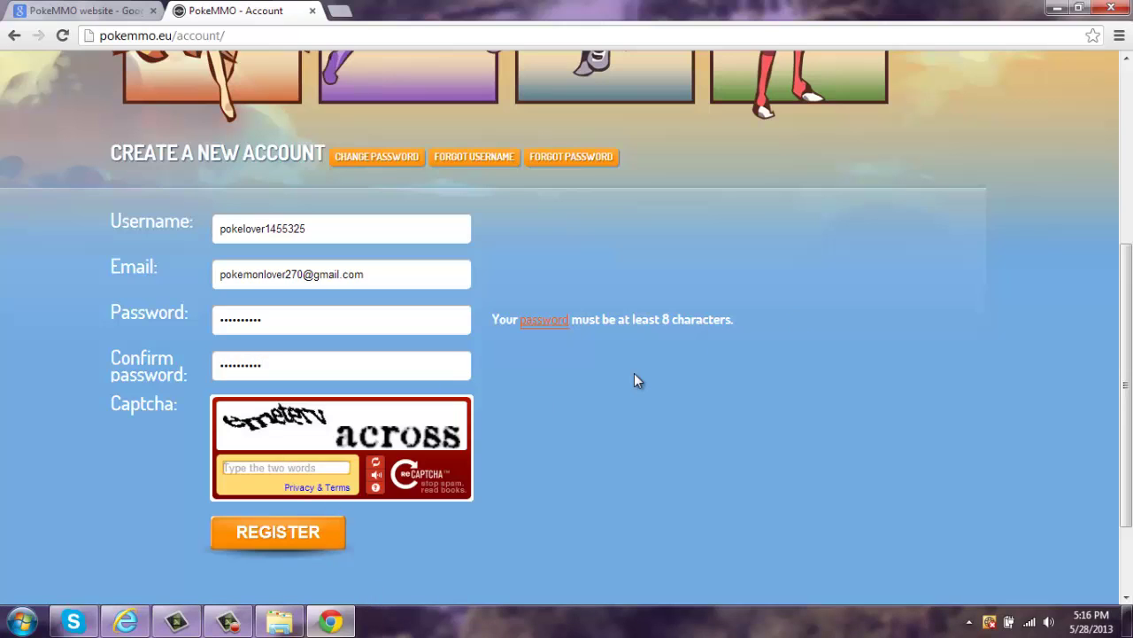
pyautogui.write('emeterv across')
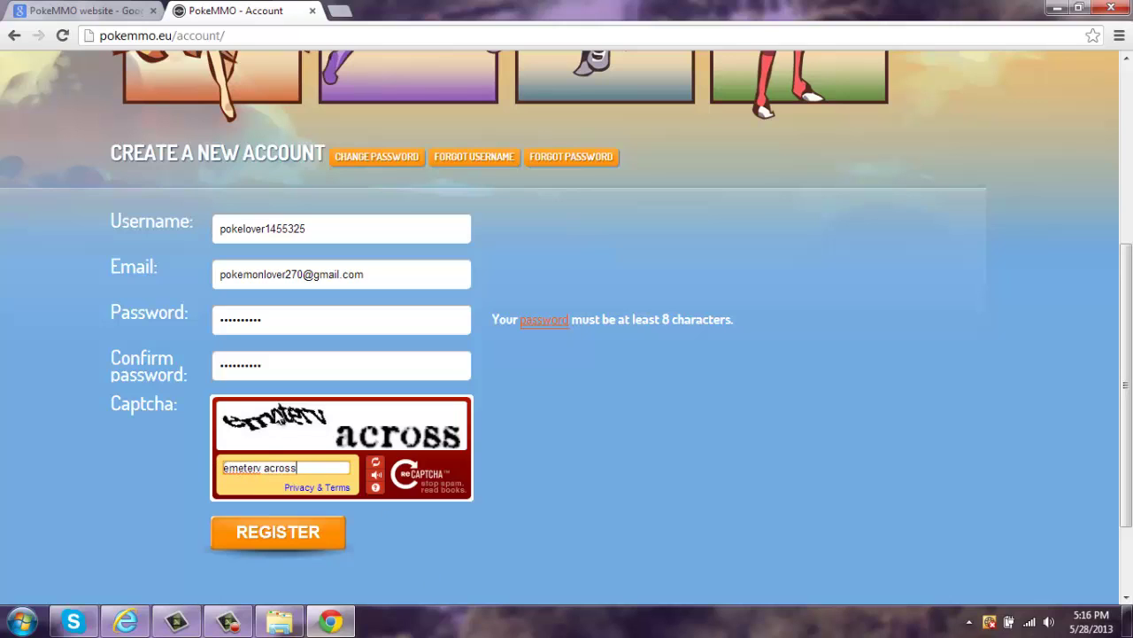
pyautogui.click(271, 536)
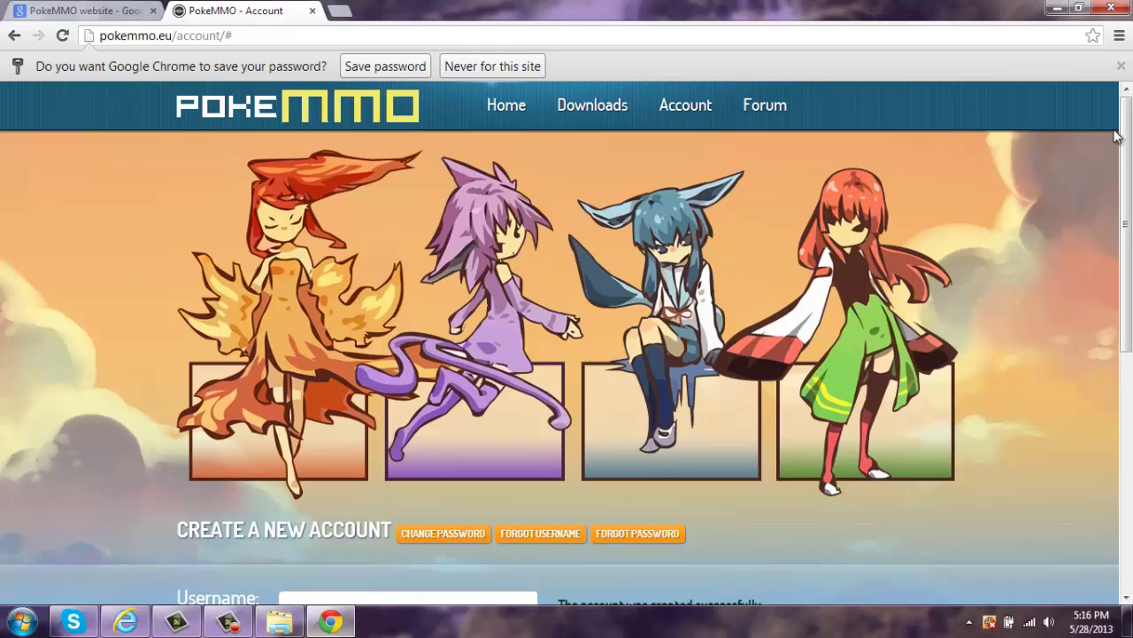
pyautogui.scroll(-2, 1130, 217)
pyautogui.scroll(-1, 1129, 217)
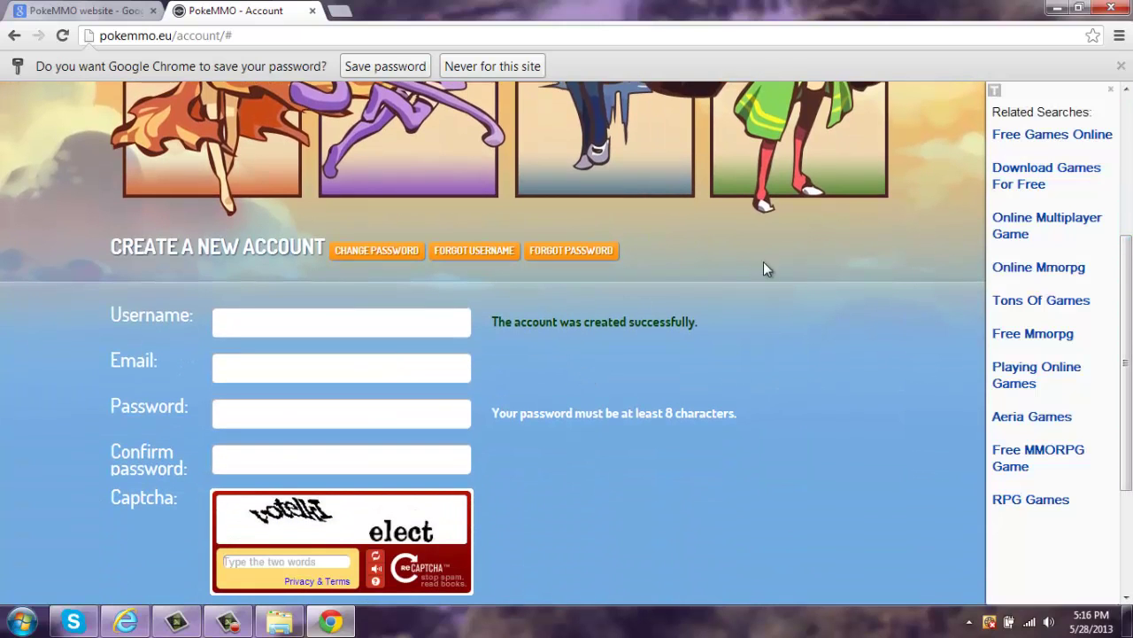
# - Go back to the Downloads guide and follow the Download the Client link
pyautogui.click(14, 35)
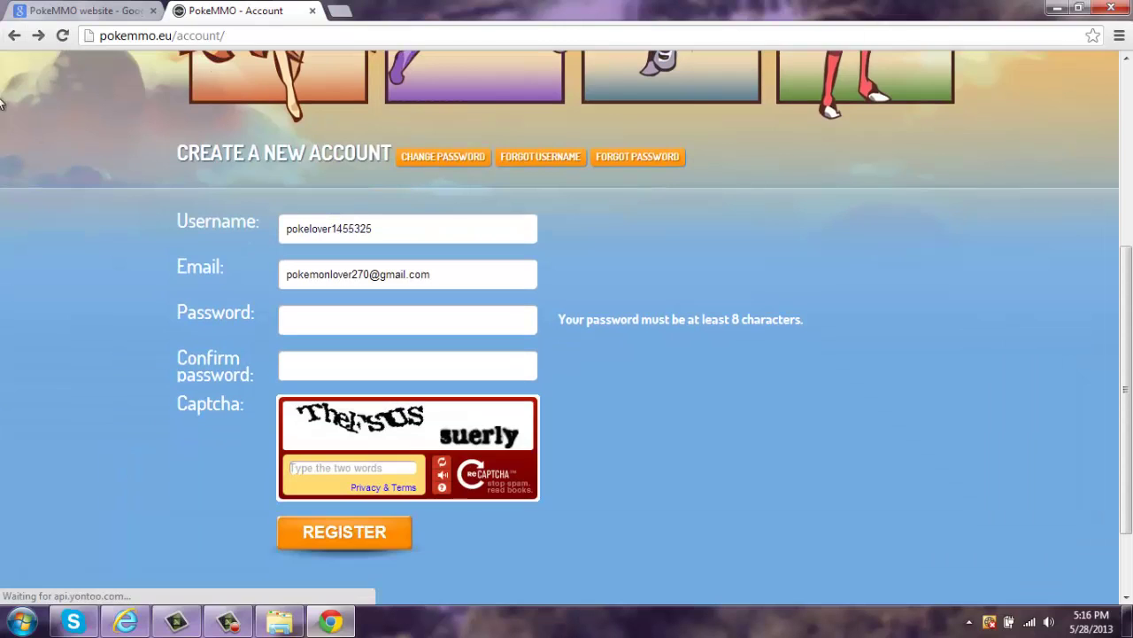
pyautogui.click(14, 35)
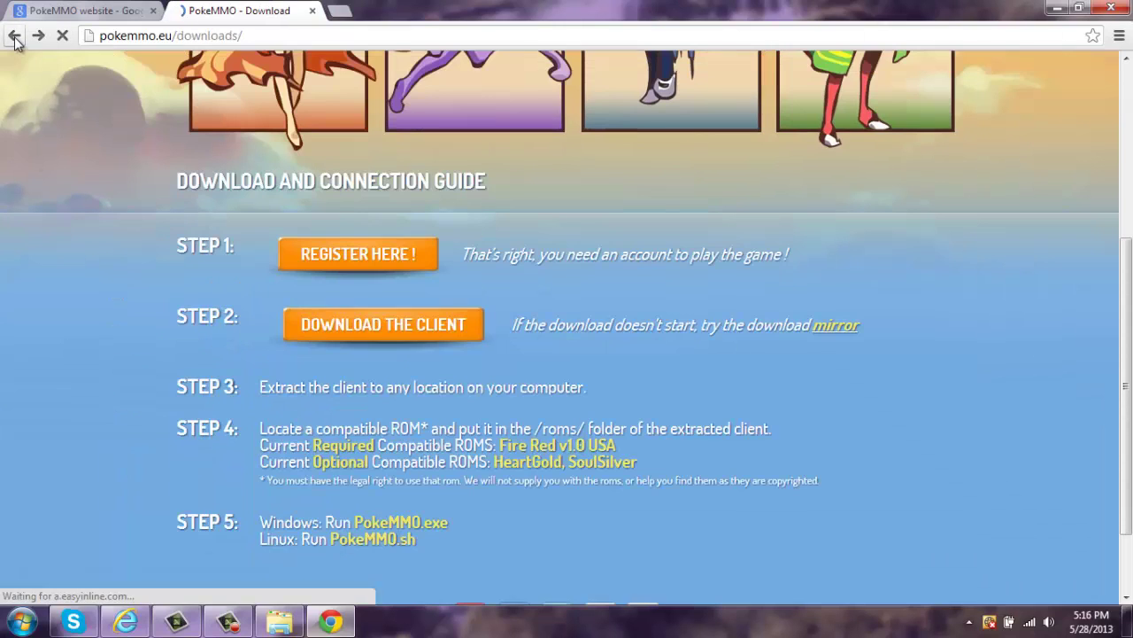
pyautogui.click(365, 339)
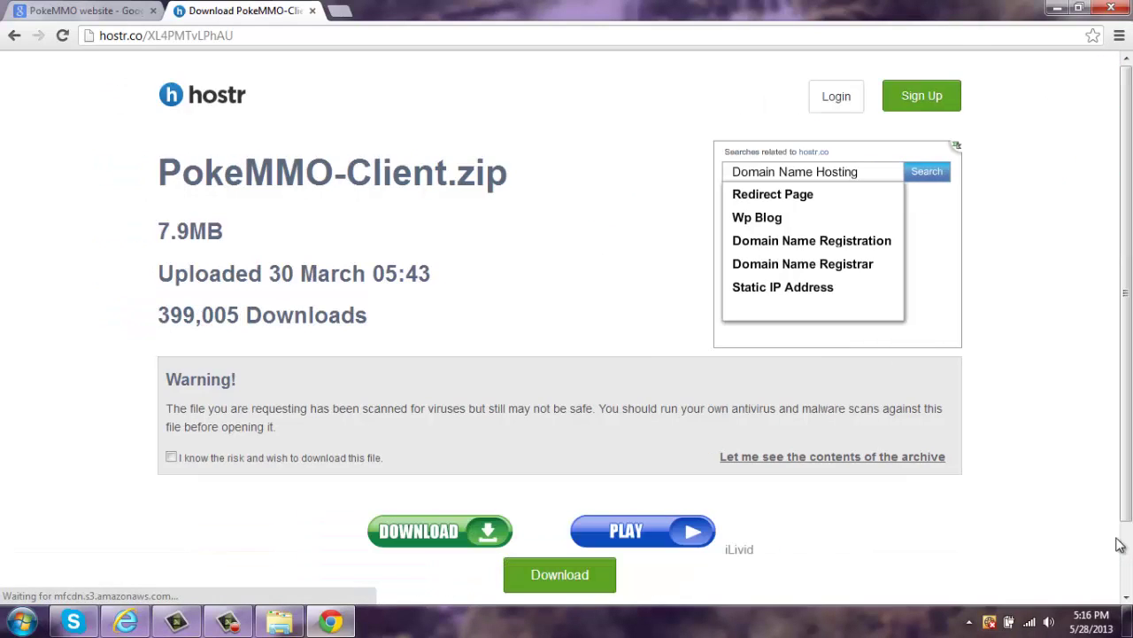
pyautogui.scroll(-2, 1130, 333)
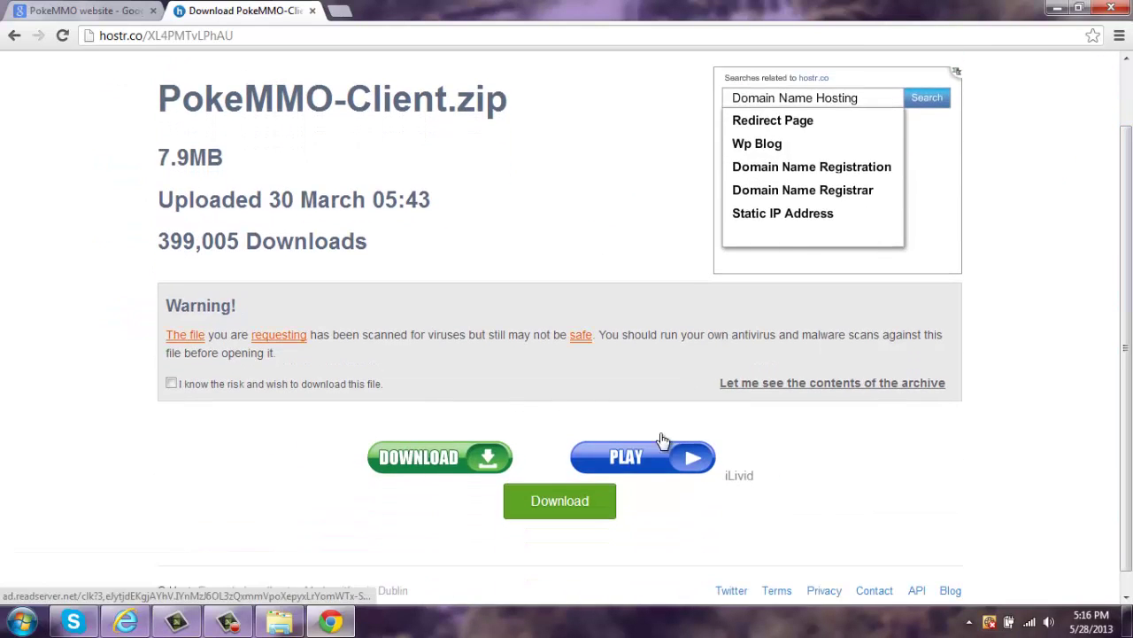
# - Tick 'I know the risk', download PokeMMO-Client.zip (7.9 MB), then minimize Chrome
pyautogui.click(564, 512)
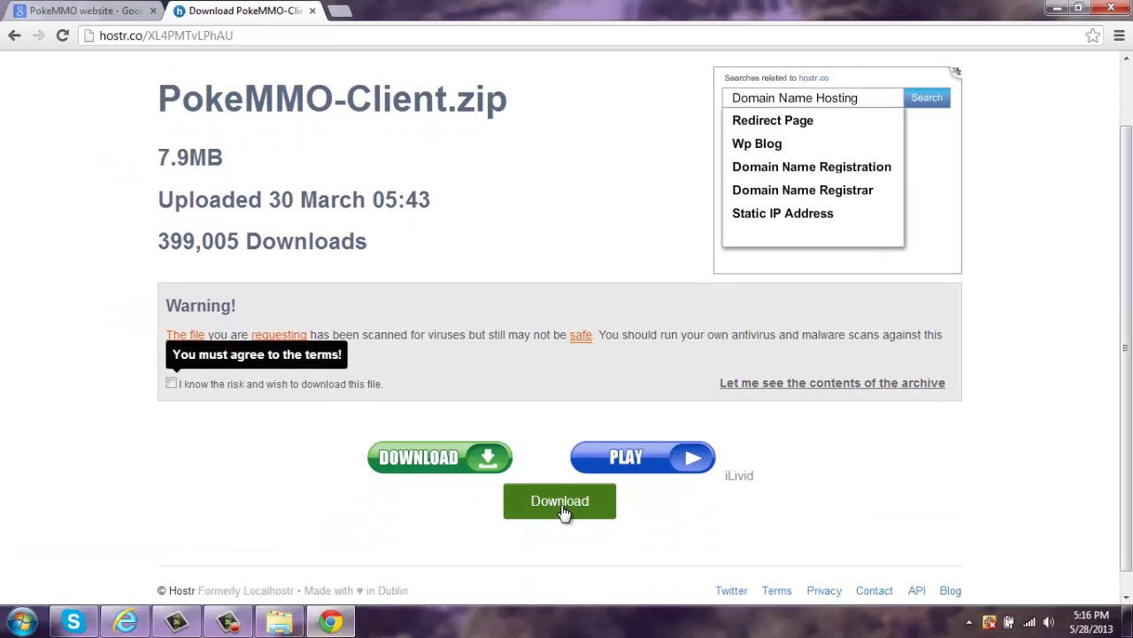
pyautogui.click(171, 383)
pyautogui.click(536, 496)
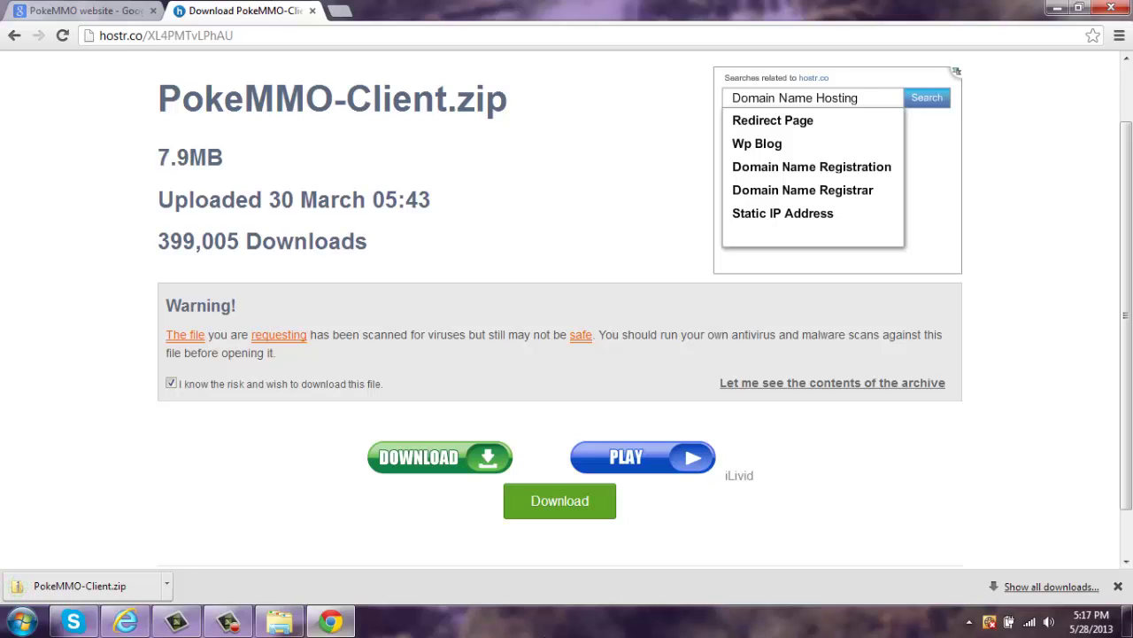
pyautogui.click(1057, 8)
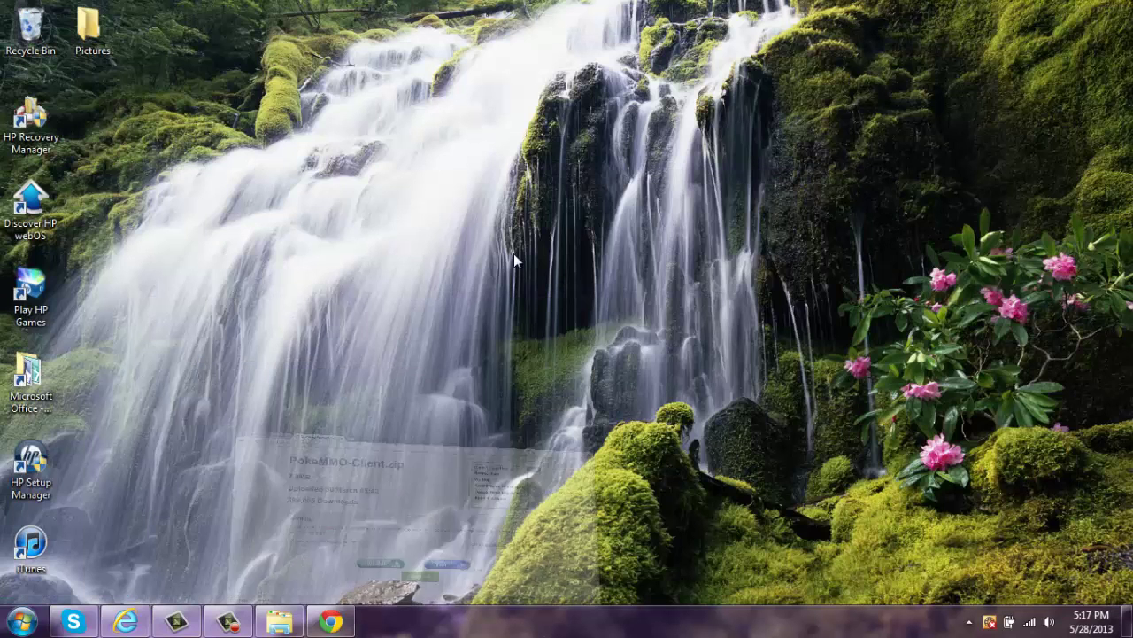
# - Open Downloads and start extracting the PokeMMO-Client zip, then cancel the extraction
pyautogui.click(279, 622)
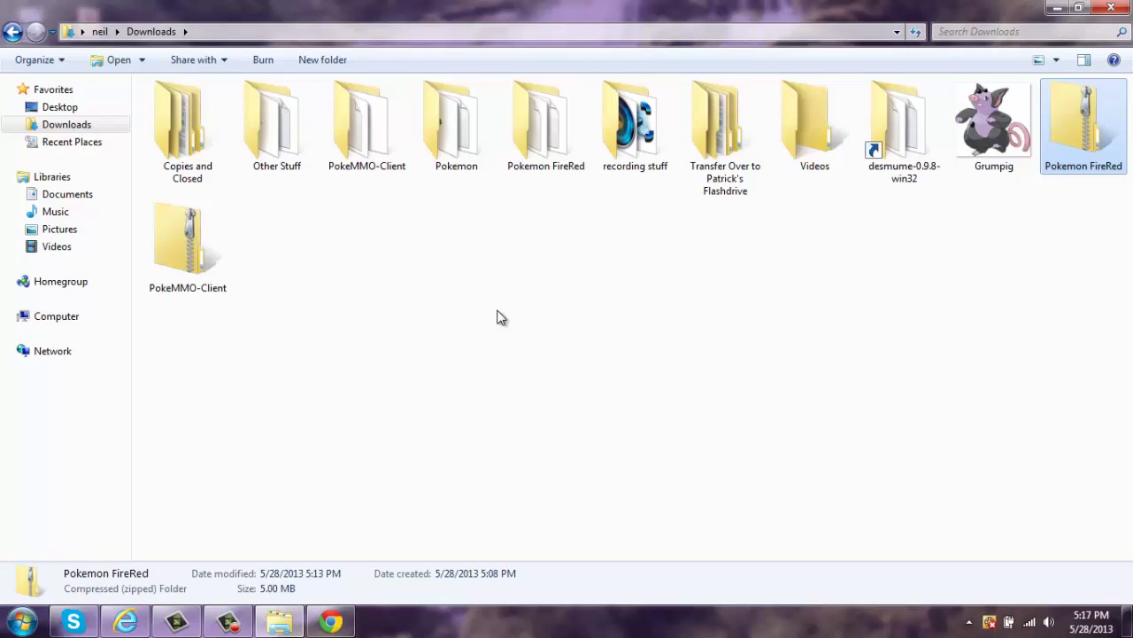
pyautogui.rightClick(210, 232)
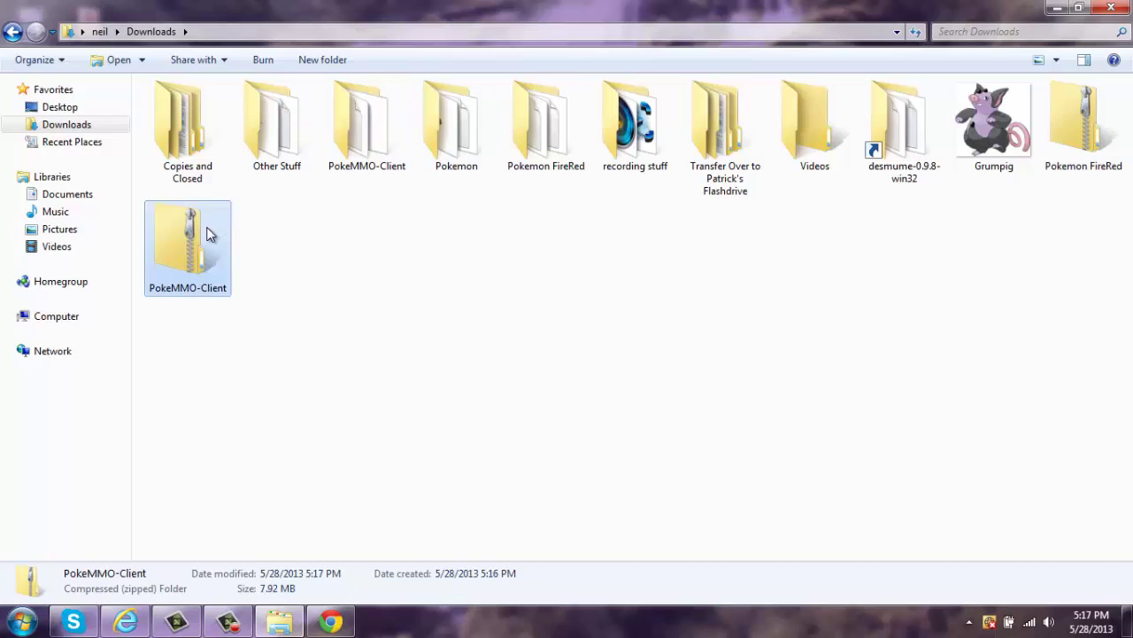
pyautogui.click(260, 281)
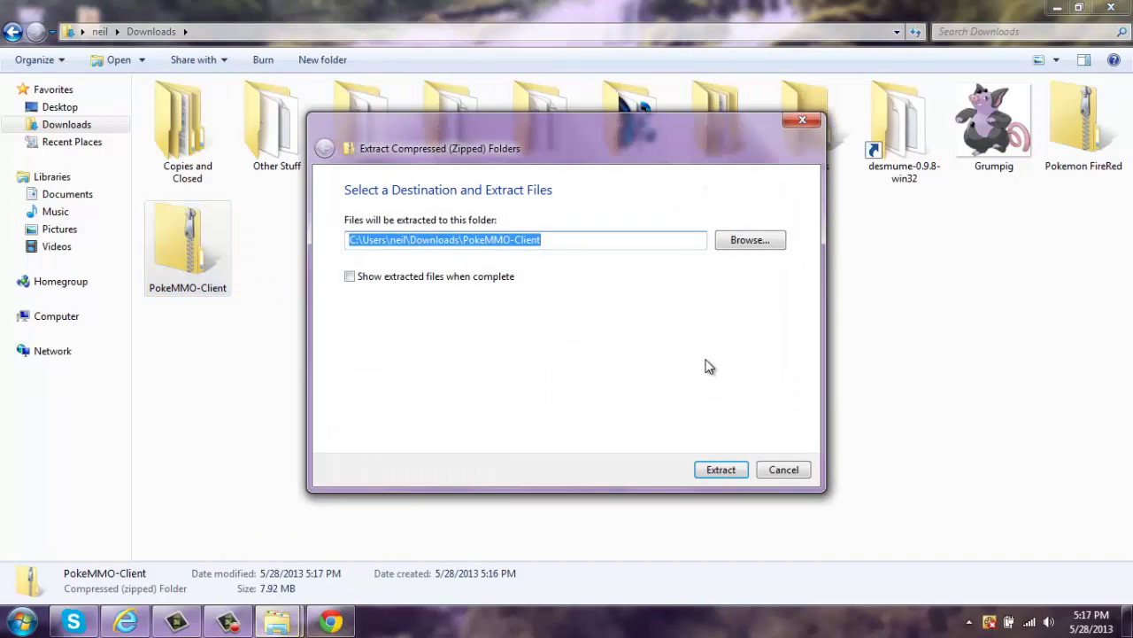
pyautogui.click(783, 469)
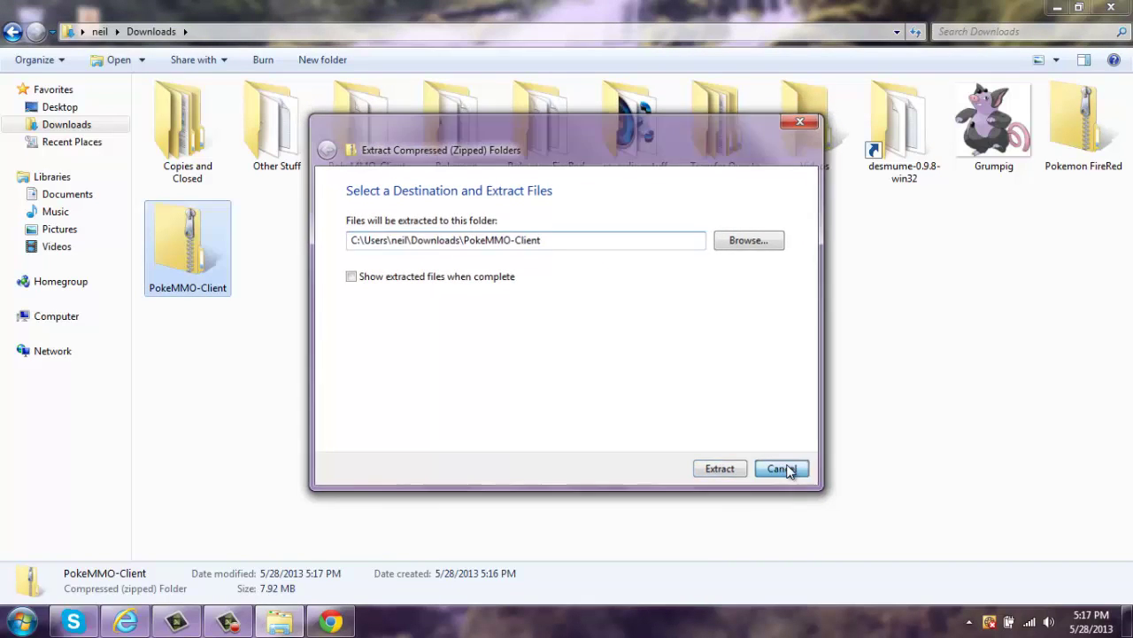
# - Rename the PokeMMO-Client zip to 'PokeMMO-Client Tutorial'
pyautogui.rightClick(193, 276)
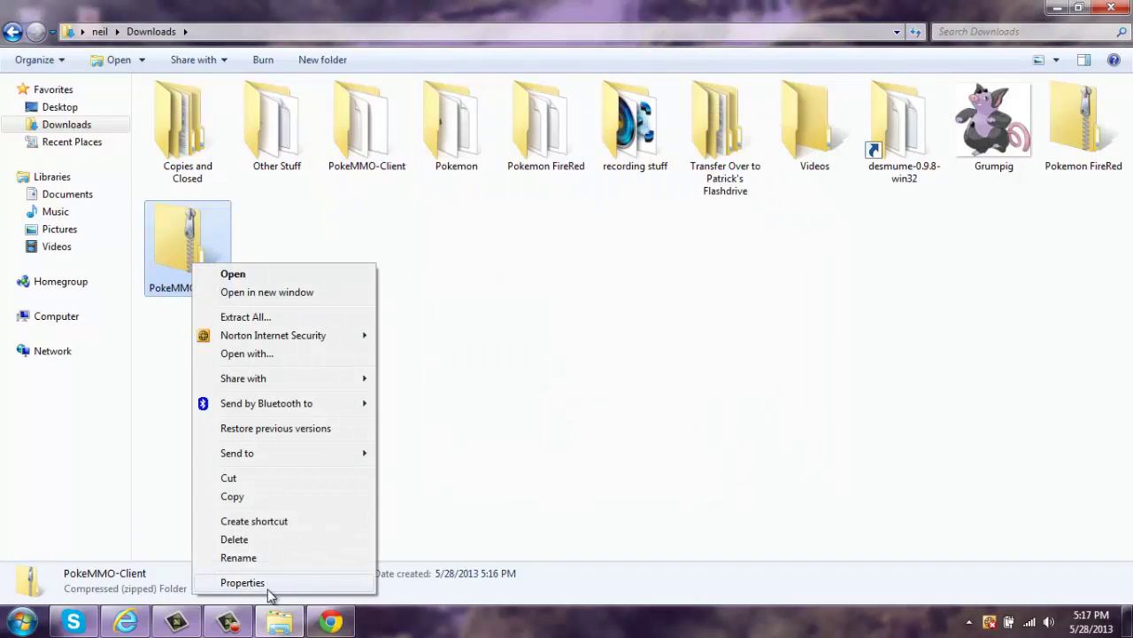
pyautogui.click(248, 557)
pyautogui.press('End')
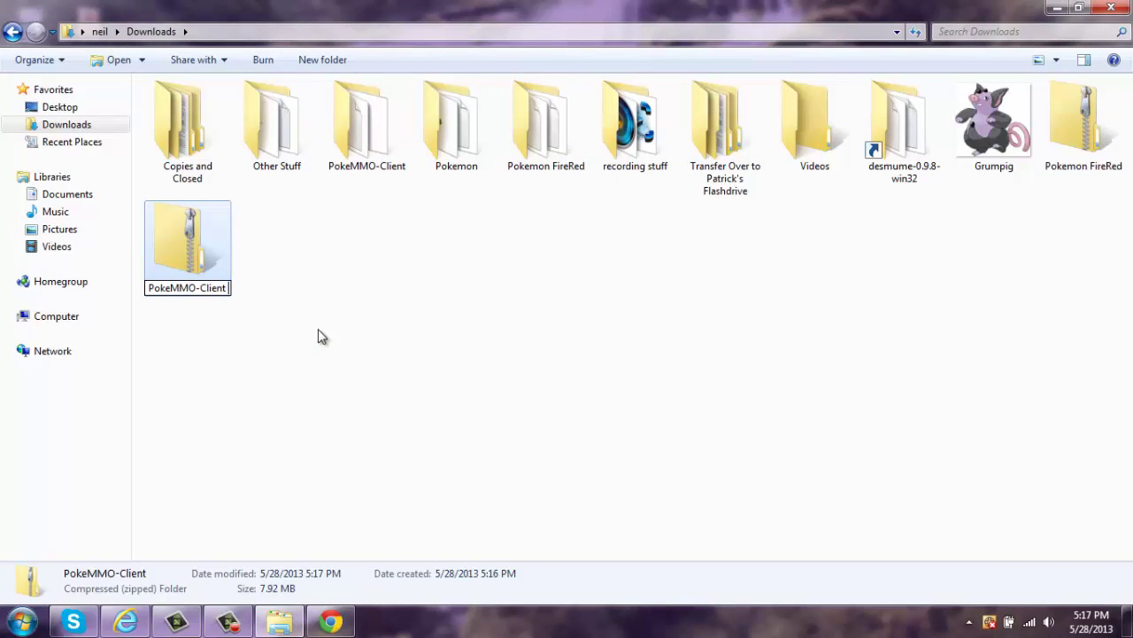
pyautogui.write('Tutorial')
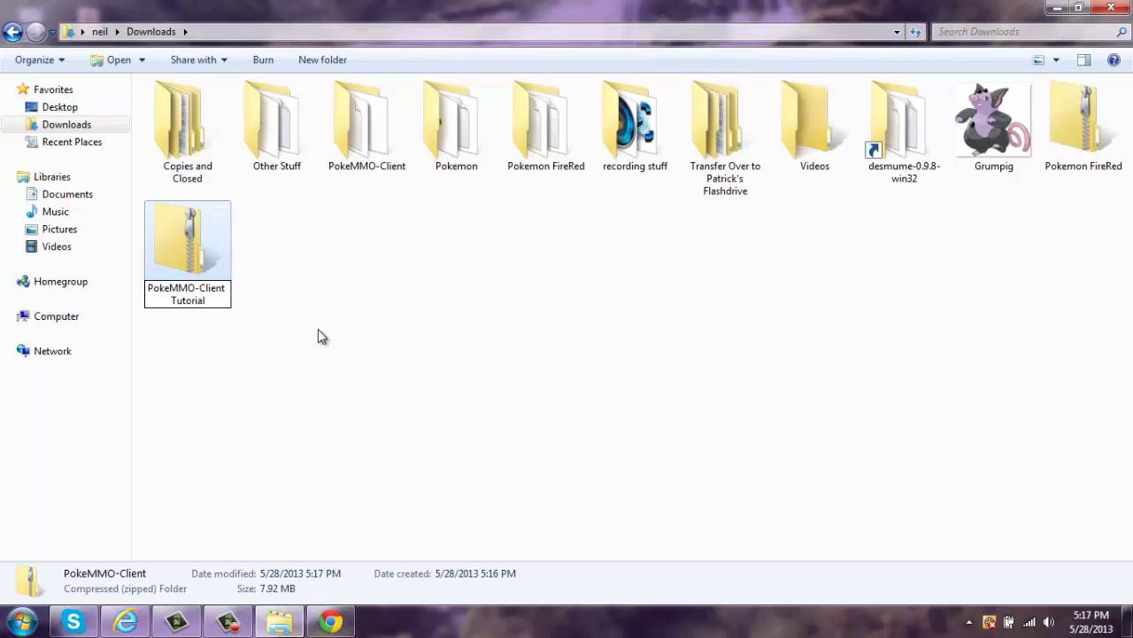
pyautogui.press('Return')
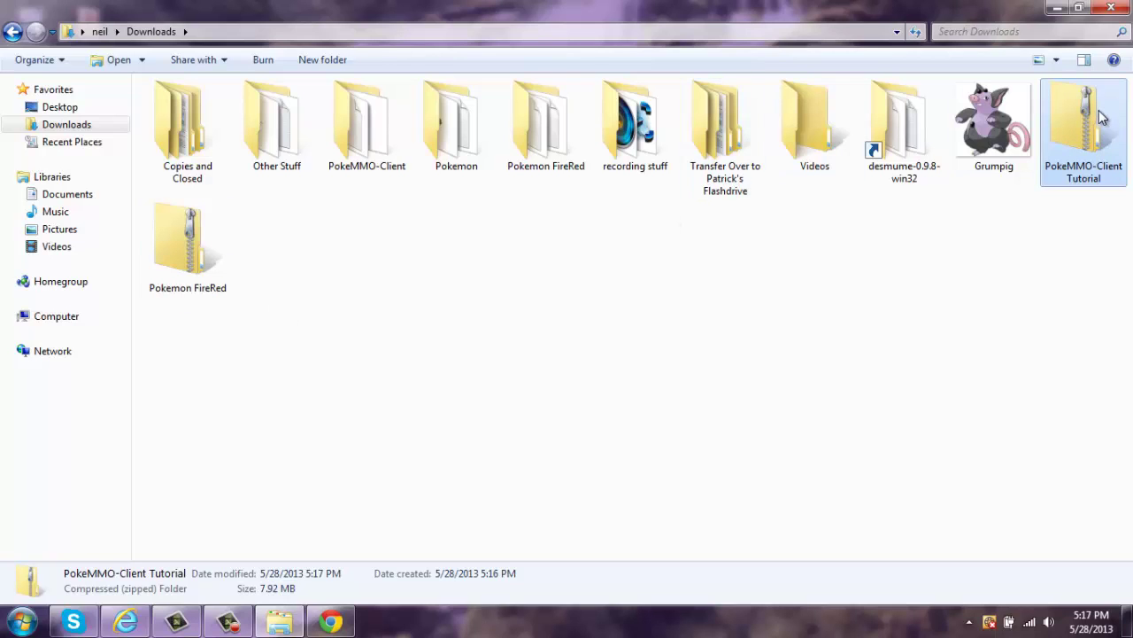
# - Extract the PokeMMO-Client Tutorial zip into a matching folder in Downloads
pyautogui.rightClick(1097, 109)
pyautogui.click(999, 165)
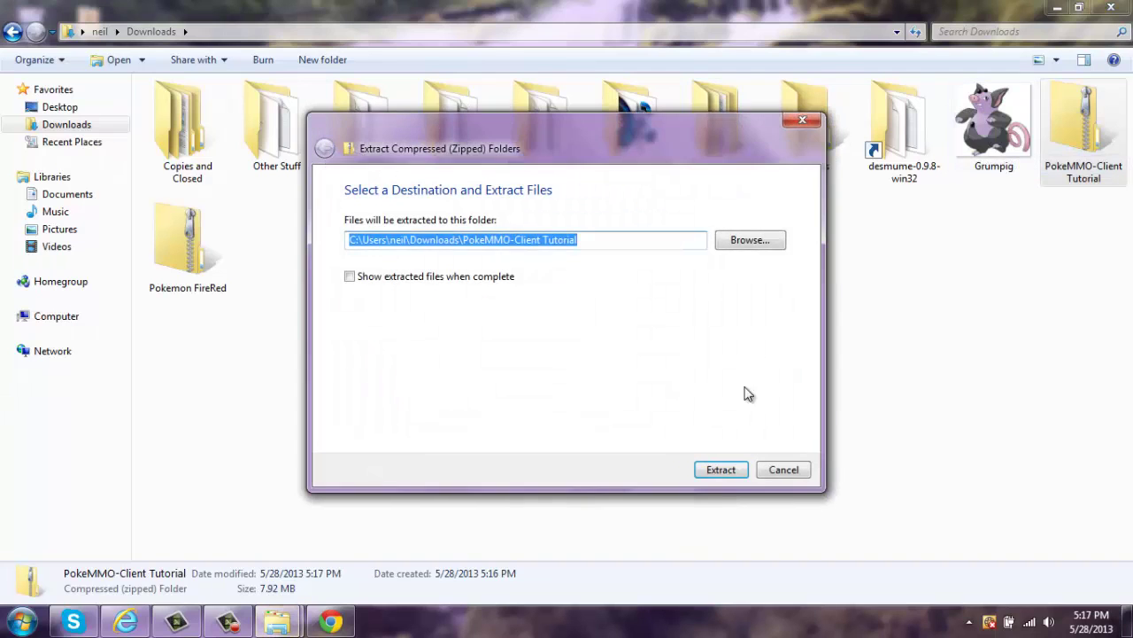
pyautogui.click(723, 472)
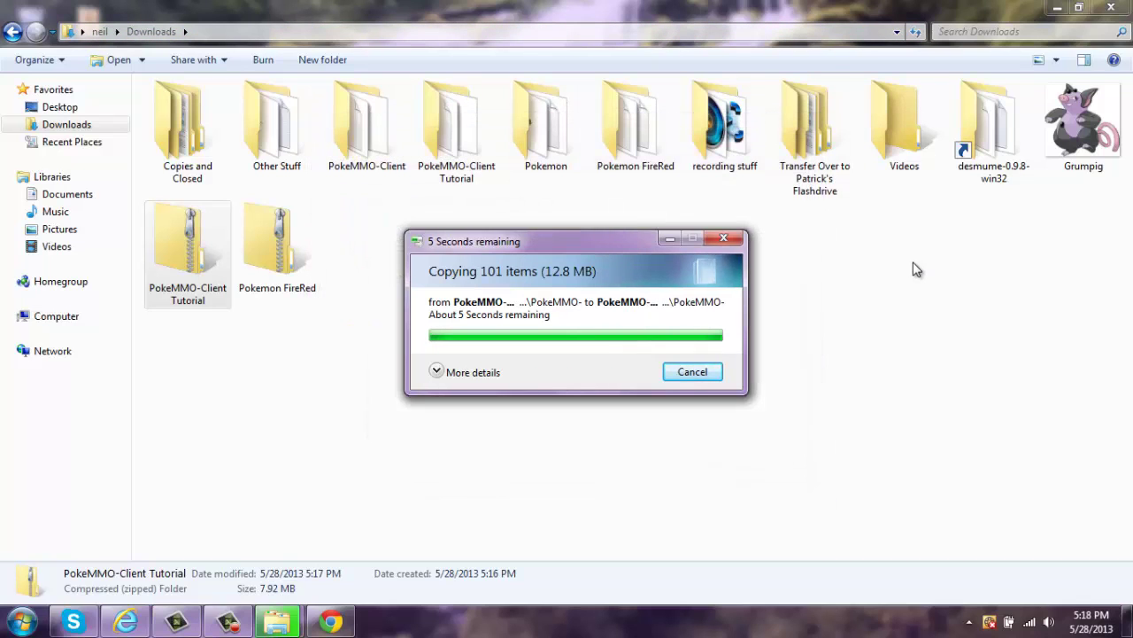
# - Inspect the extracted PokeMMO-Client Tutorial folder's config, data, gui and empty roms folders
pyautogui.doubleClick(451, 133)
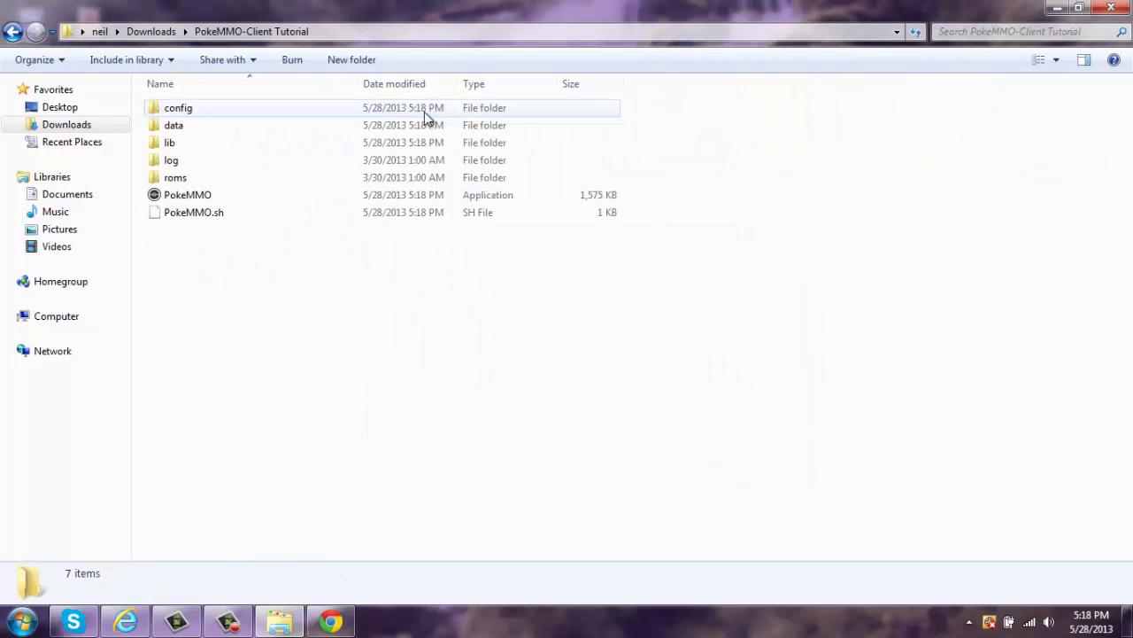
pyautogui.doubleClick(248, 115)
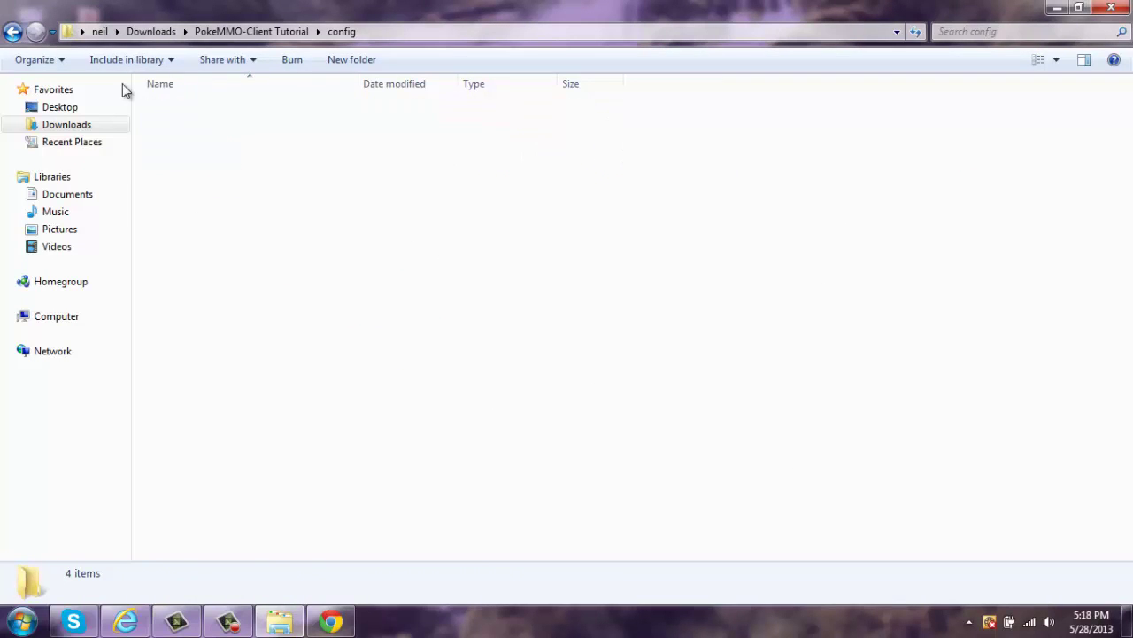
pyautogui.press('BackSpace')
pyautogui.doubleClick(189, 125)
pyautogui.doubleClick(180, 115)
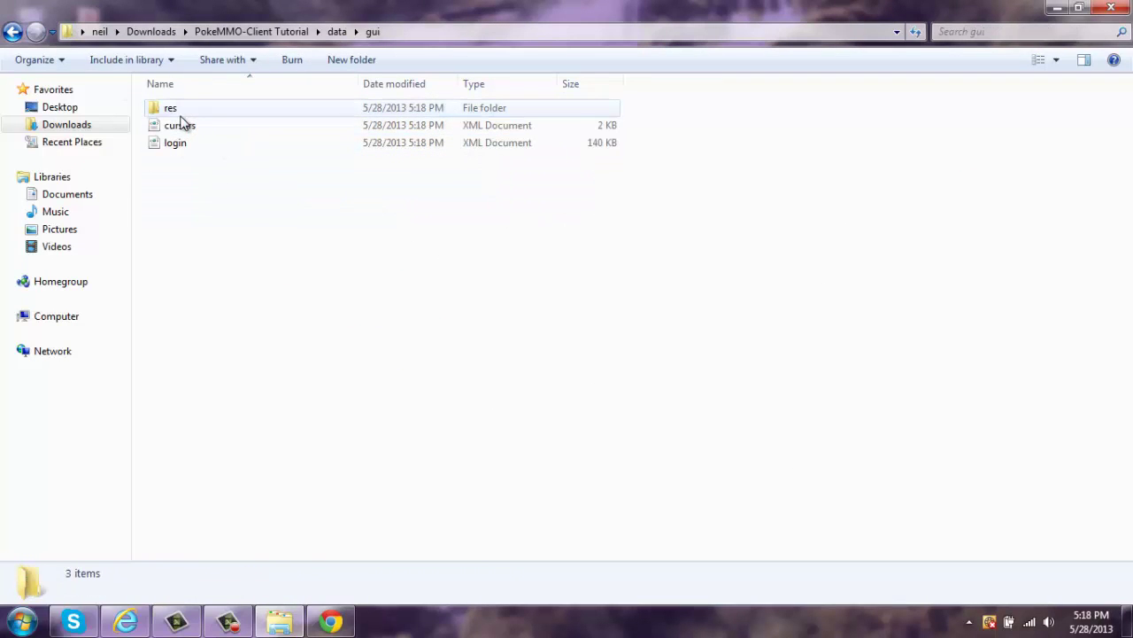
pyautogui.click(12, 32)
pyautogui.click(13, 32)
pyautogui.click(12, 32)
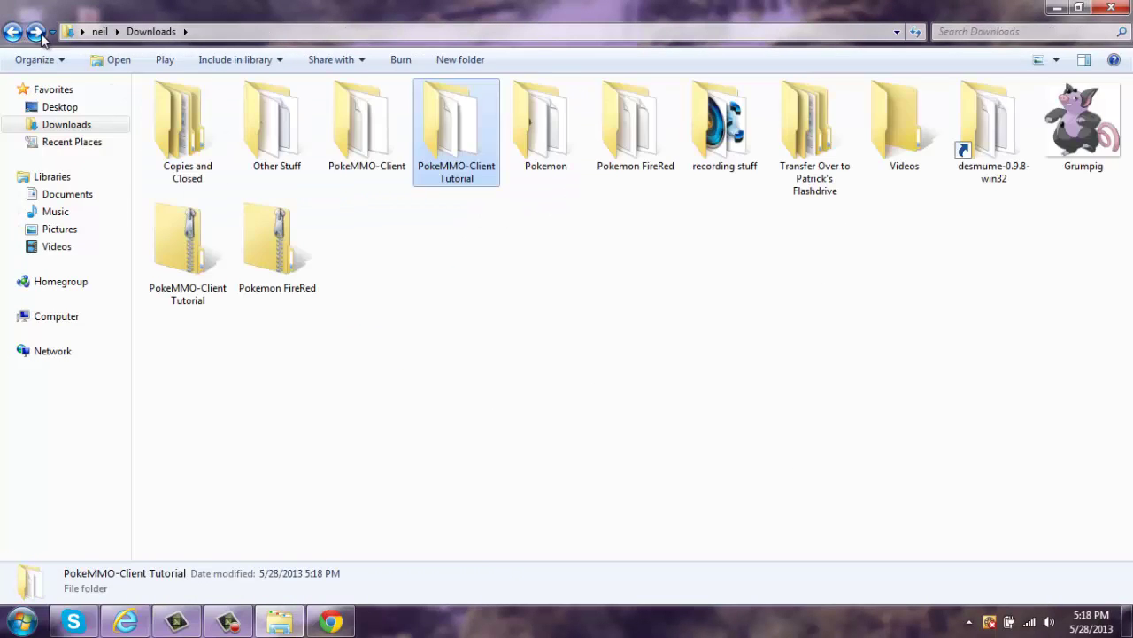
pyautogui.click(37, 33)
pyautogui.doubleClick(195, 178)
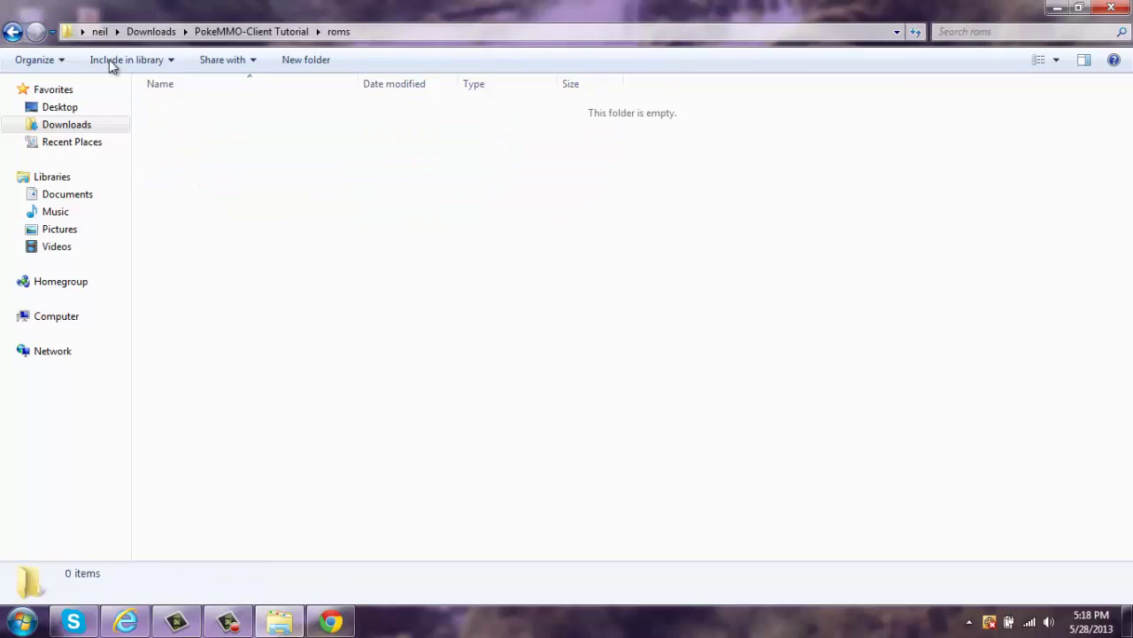
pyautogui.click(13, 32)
pyautogui.click(13, 32)
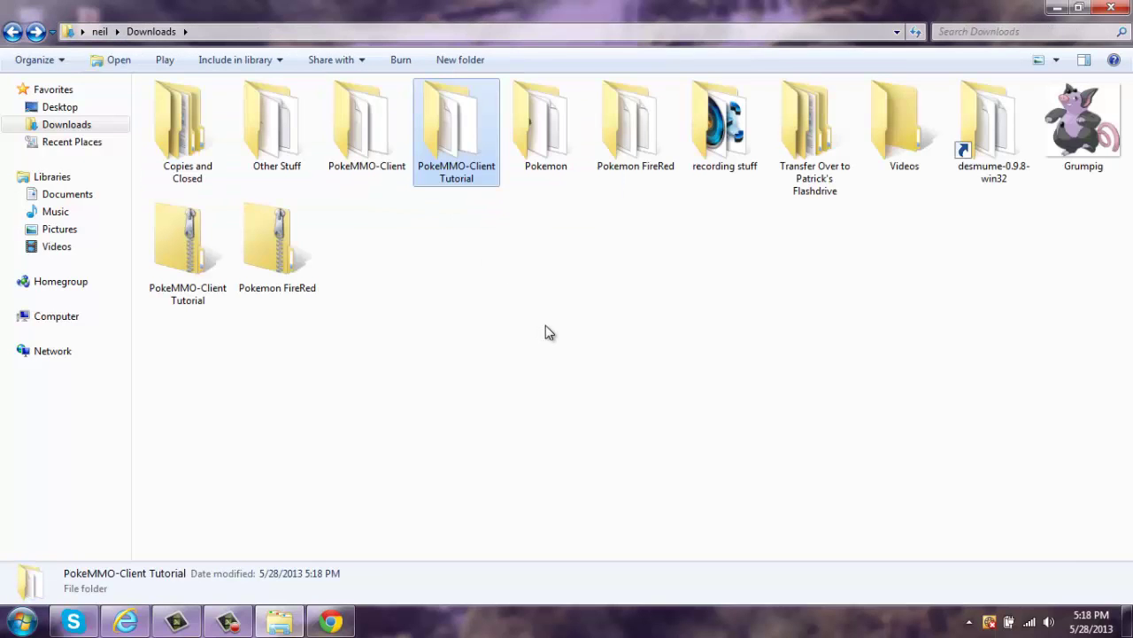
# - Move the Pokemon FireRed folder into the client folder and back, then drag Pokemon FireRed.gba toward Downloads
pyautogui.moveTo(647, 122); pyautogui.dragTo(456, 146)
pyautogui.doubleClick(454, 136)
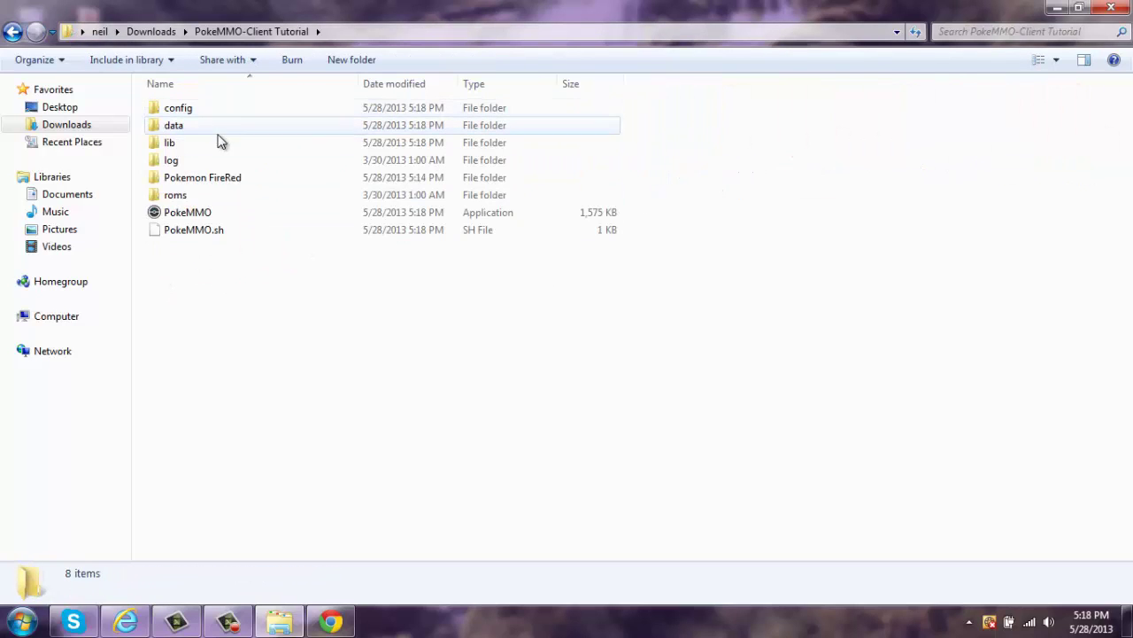
pyautogui.moveTo(210, 181); pyautogui.dragTo(62, 130)
pyautogui.click(62, 130)
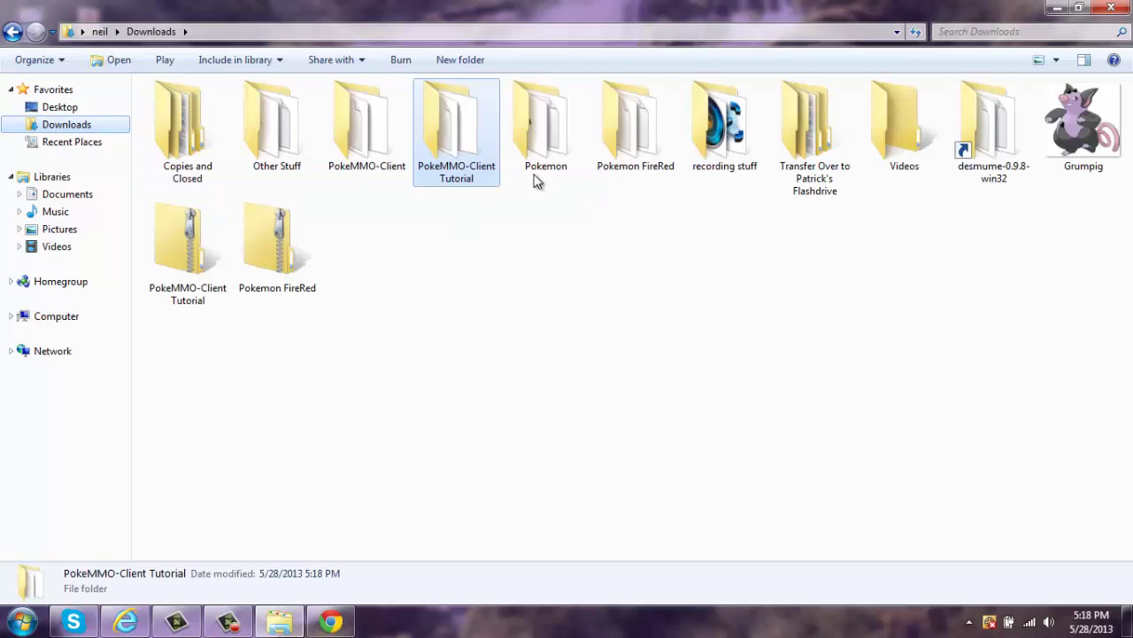
pyautogui.doubleClick(634, 137)
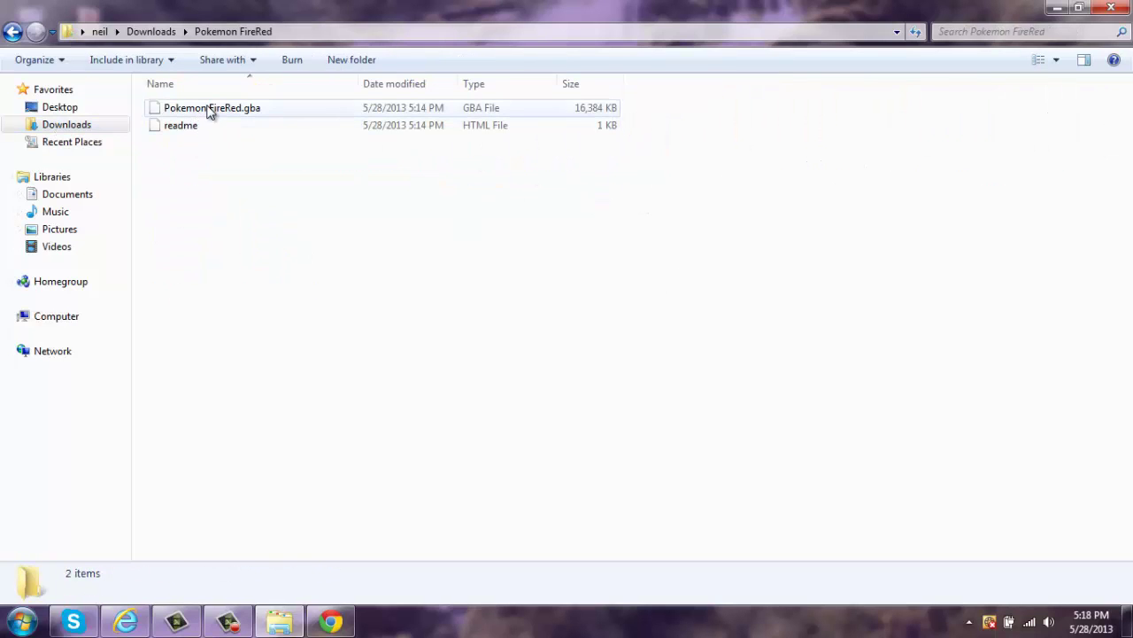
pyautogui.moveTo(209, 110); pyautogui.dragTo(77, 125)
# - Delete the Pokemon FireRed folder and both zips, then move Pokemon FireRed.gba into PokeMMO-Client Tutorial
pyautogui.click(71, 124)
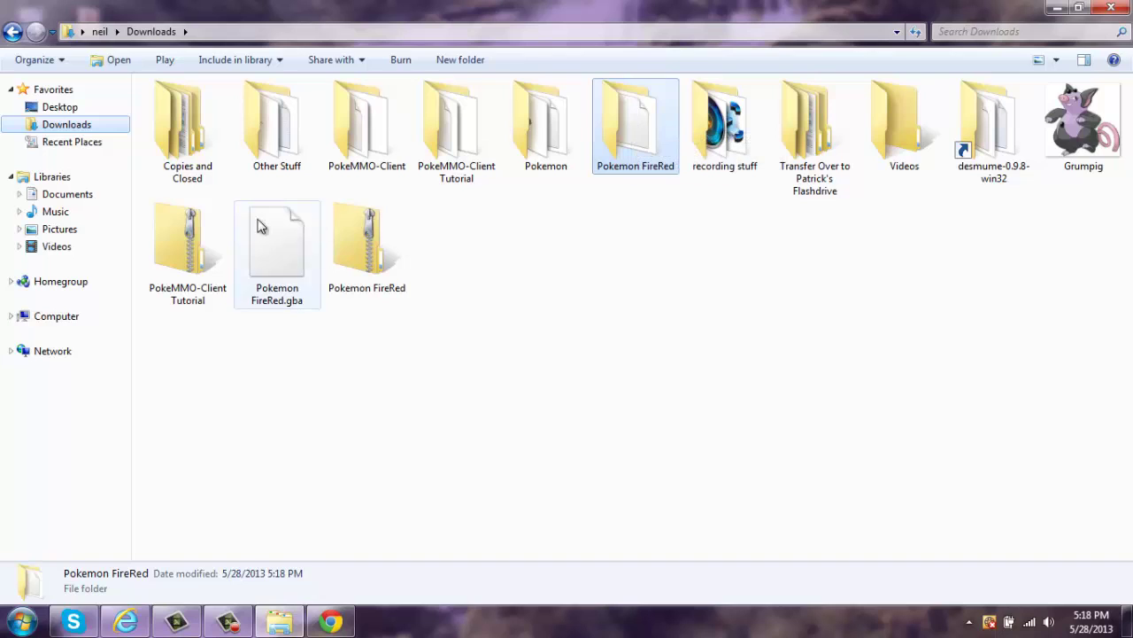
pyautogui.keyDown('ctrl'); pyautogui.click(201, 237); pyautogui.keyUp('ctrl')
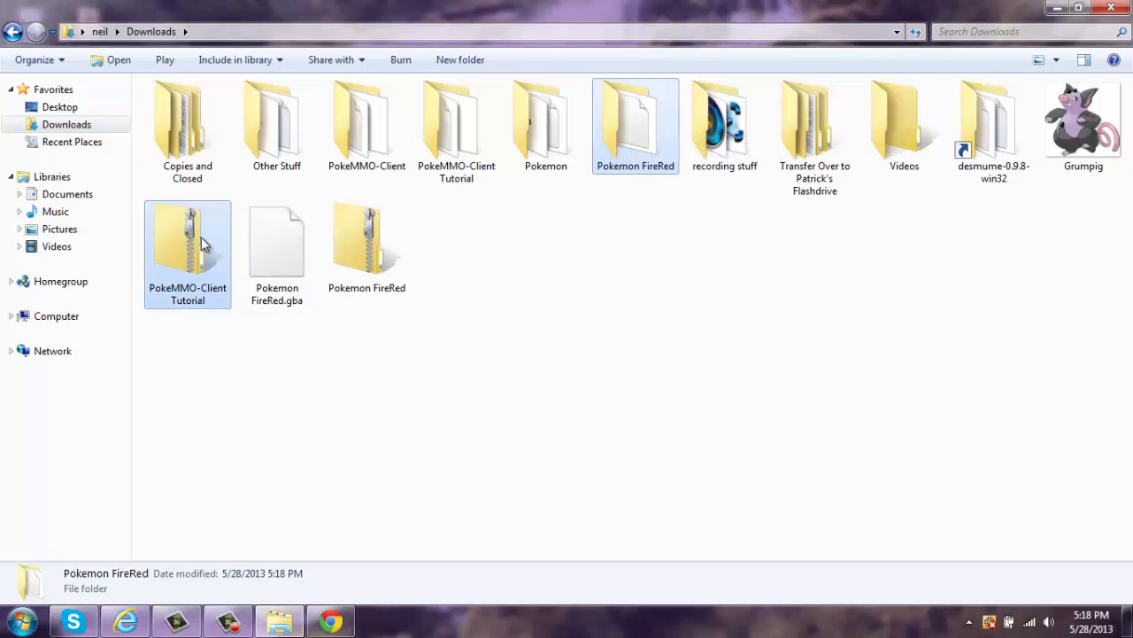
pyautogui.keyDown('ctrl'); pyautogui.click(366, 239); pyautogui.keyUp('ctrl')
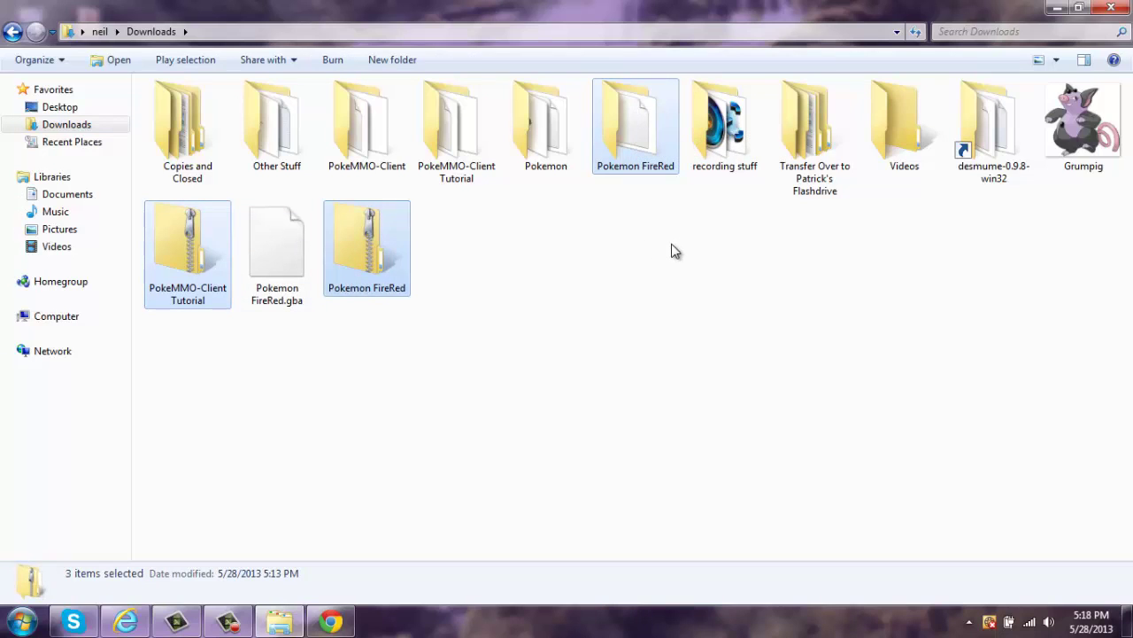
pyautogui.press('Delete')
pyautogui.click(634, 322)
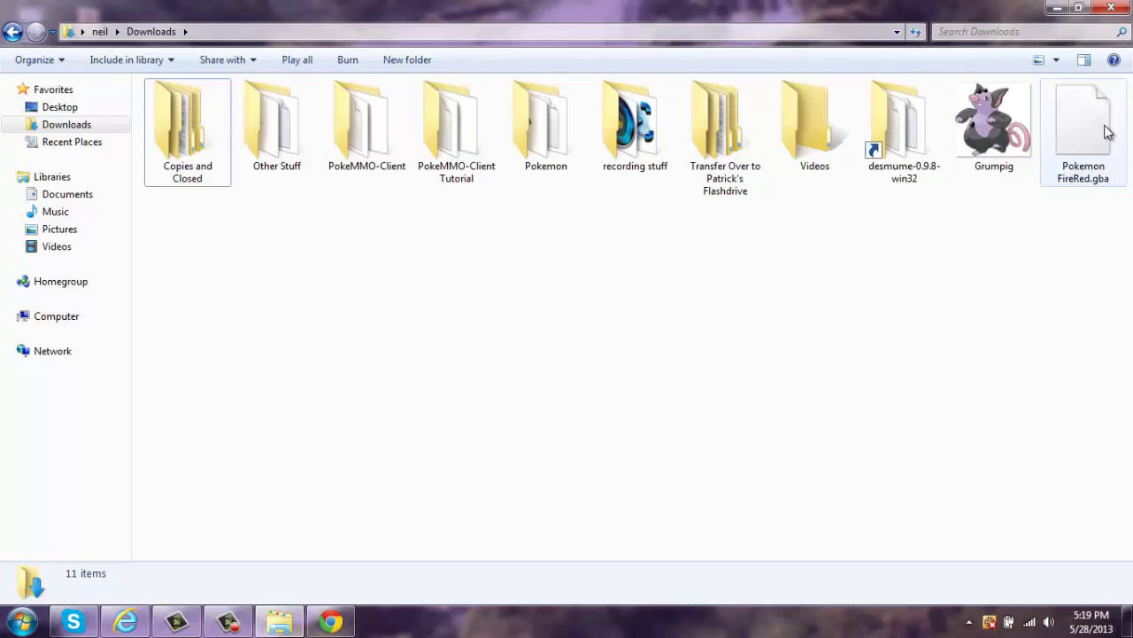
pyautogui.moveTo(1083, 132); pyautogui.dragTo(466, 164)
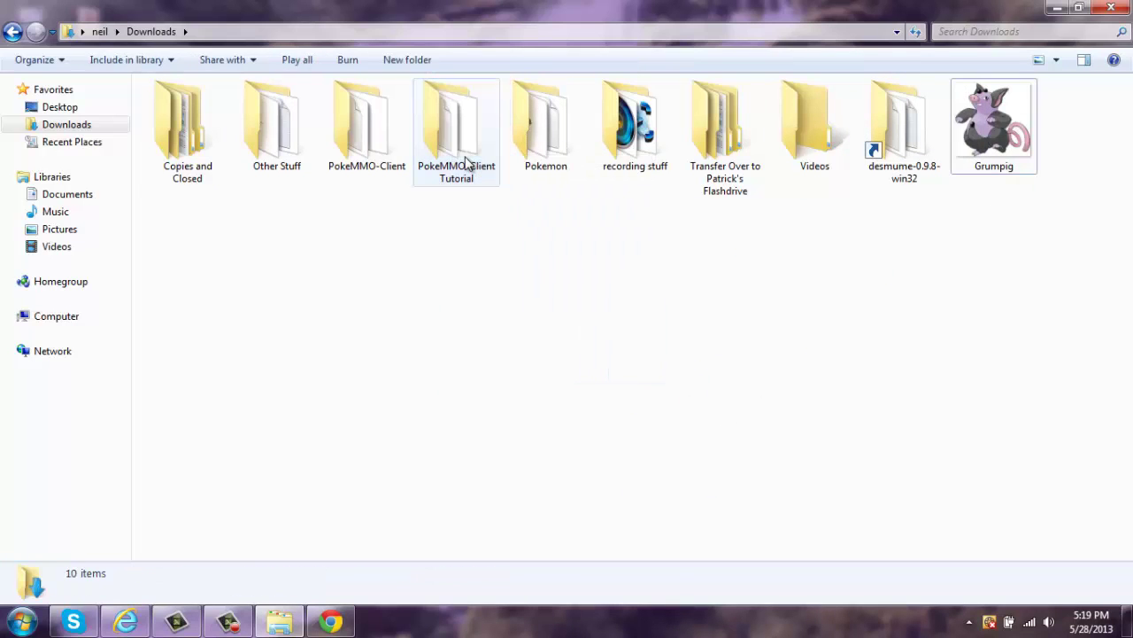
# - Move Pokemon FireRed.gba into the PokeMMO-Client Tutorial roms folder and check it arrived
pyautogui.doubleClick(466, 164)
pyautogui.moveTo(212, 232); pyautogui.dragTo(183, 179)
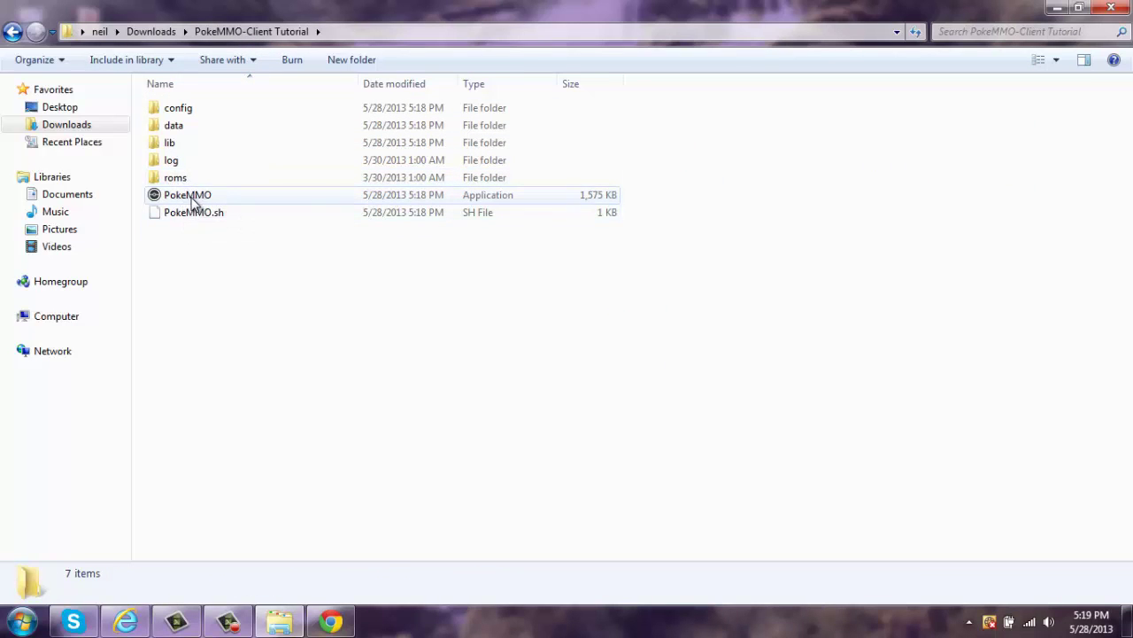
pyautogui.doubleClick(204, 178)
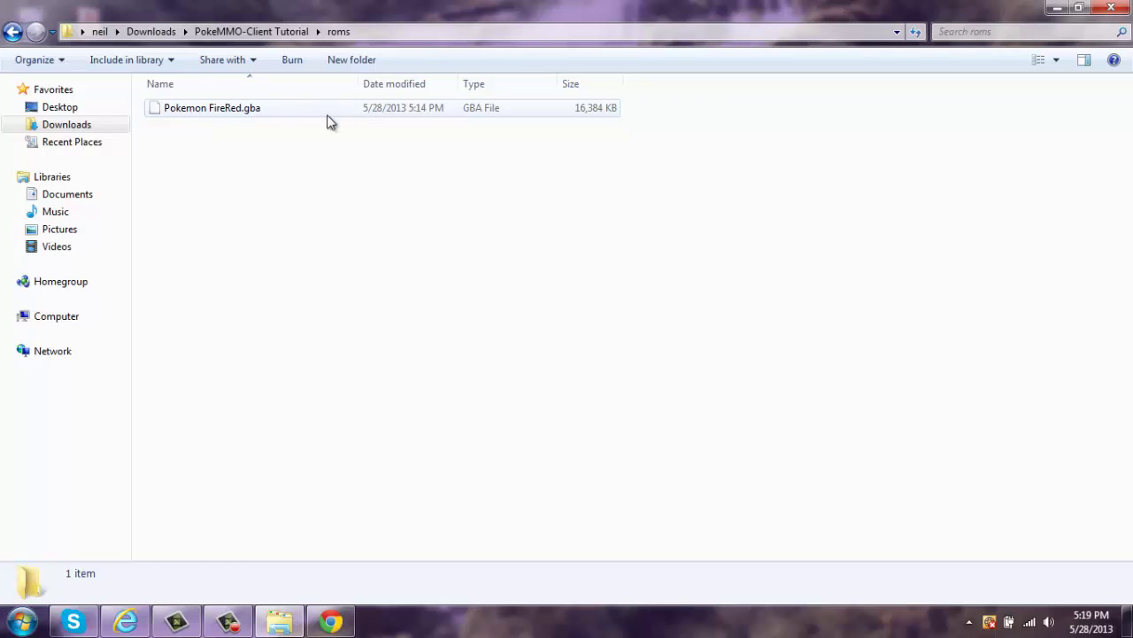
# - Launch the PokeMMO application from the client folder, confirming Run
pyautogui.click(13, 32)
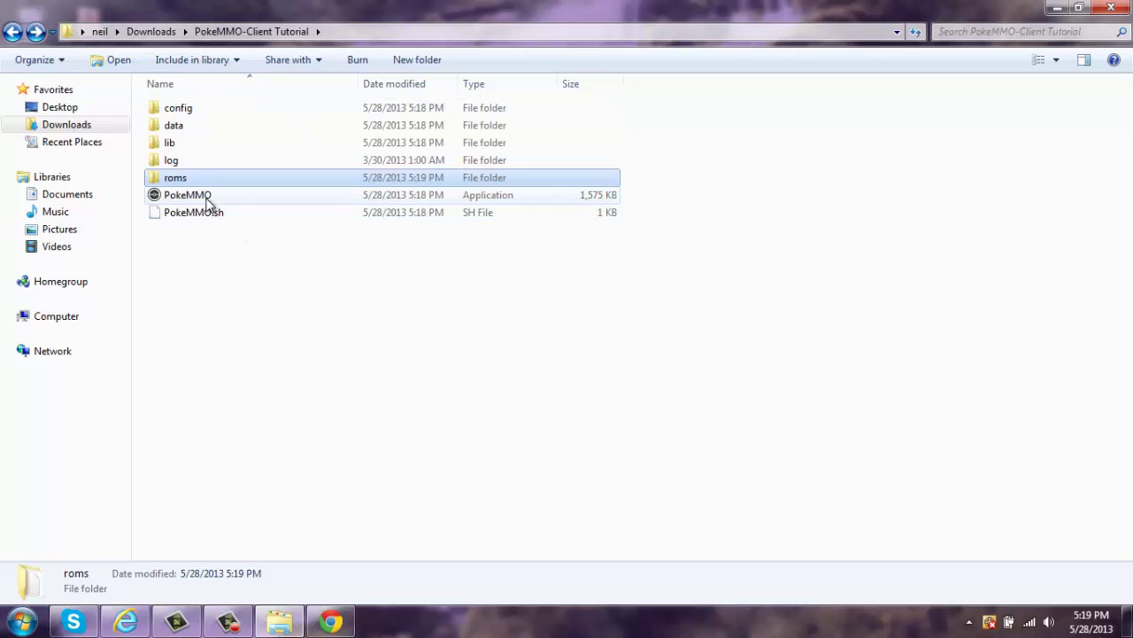
pyautogui.doubleClick(206, 196)
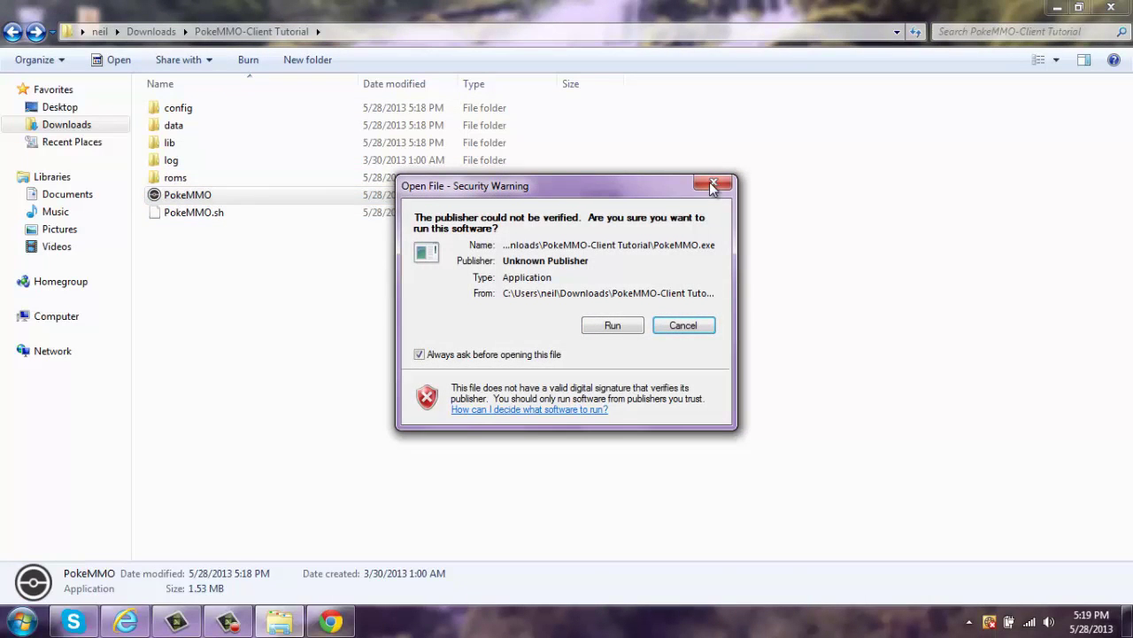
pyautogui.click(612, 325)
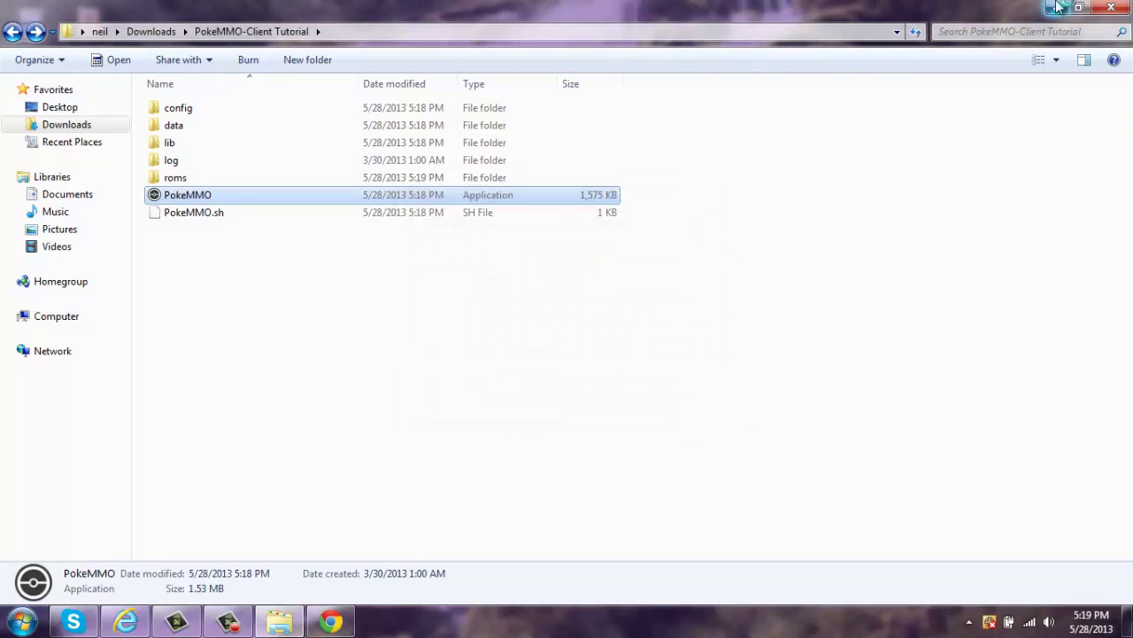
# - Minimize Explorer and maximize the PokeMMO window once the login screen loads
pyautogui.click(1057, 7)
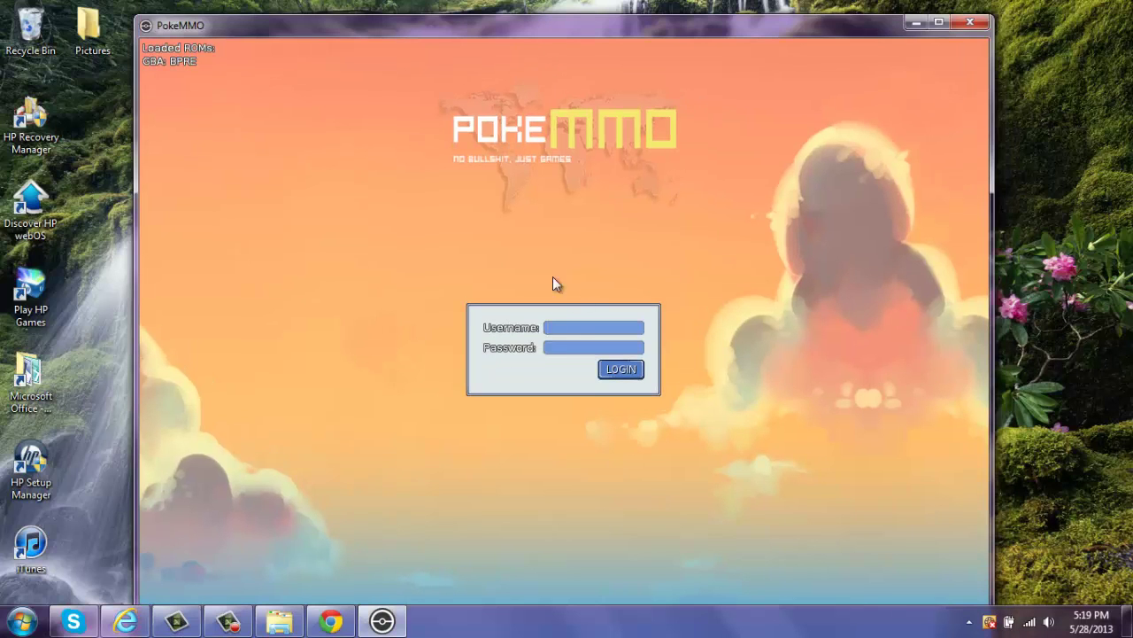
pyautogui.moveTo(834, 26); pyautogui.dragTo(840, 3)
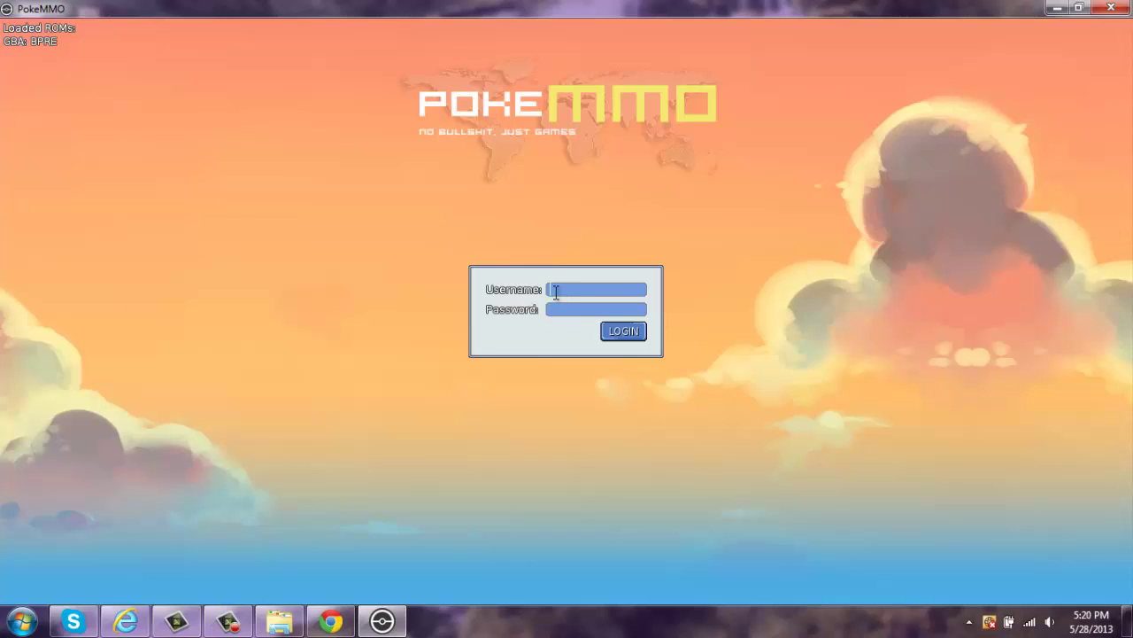
# - Fill in the account username and password and submit the login
pyautogui.write('okelover1455325')
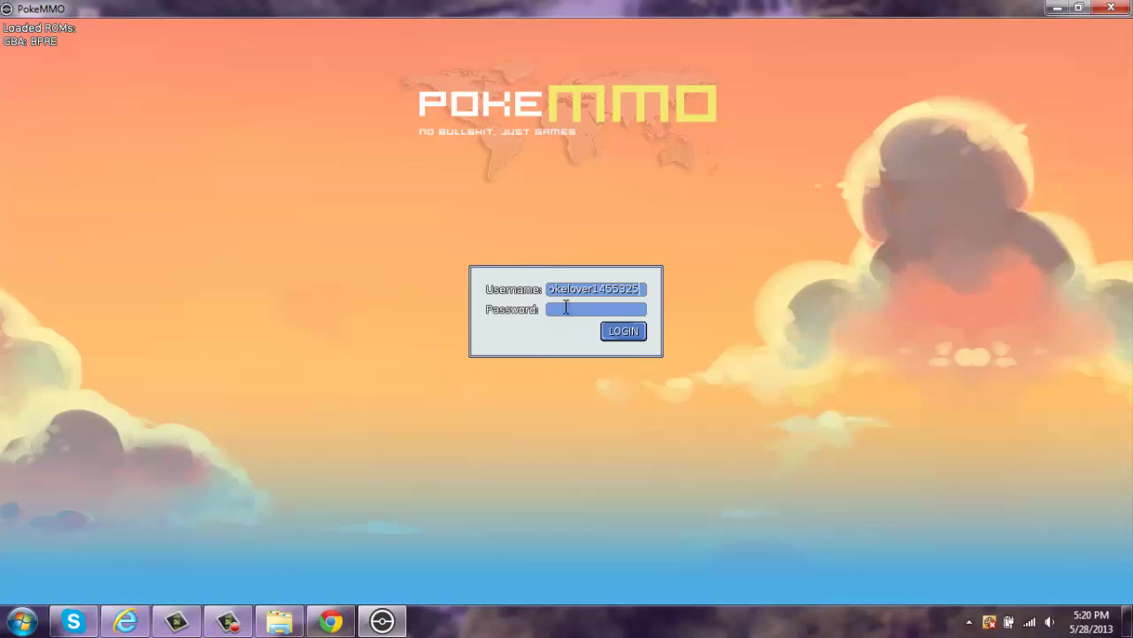
pyautogui.click(566, 308)
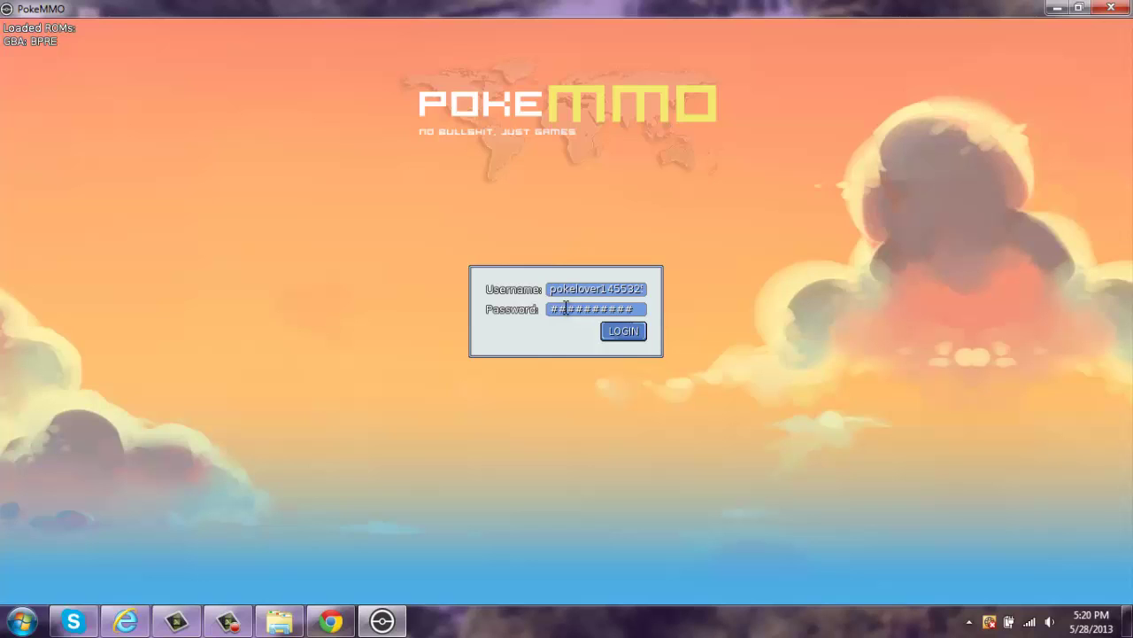
pyautogui.press('Return')
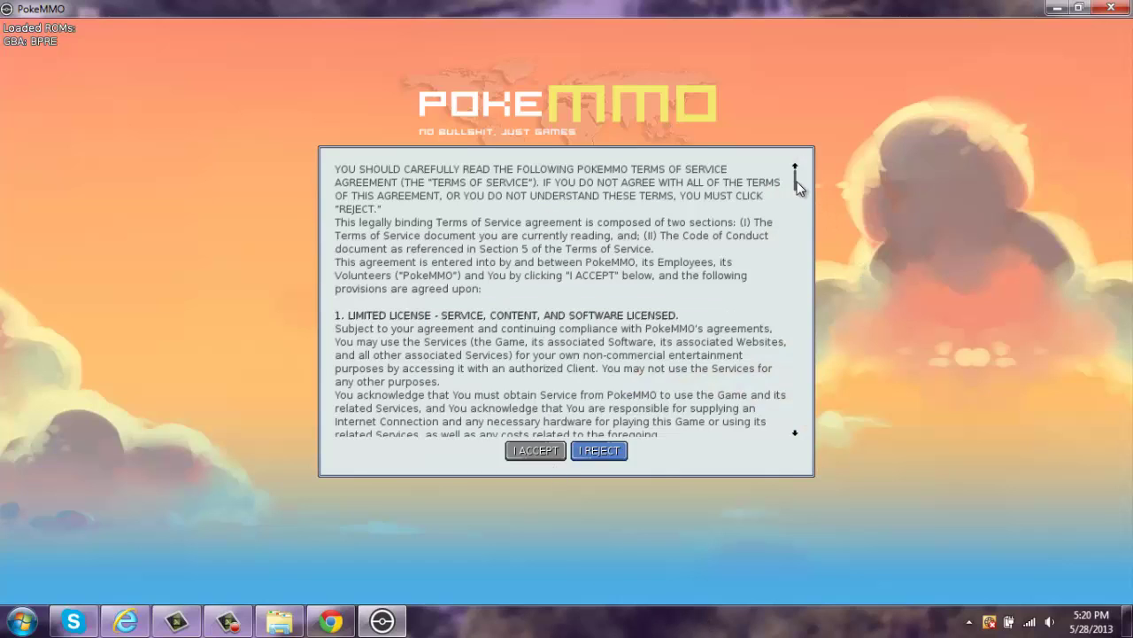
# - Accept the terms of service, log in to Server-0 and start a new character
pyautogui.moveTo(796, 188); pyautogui.dragTo(792, 447)
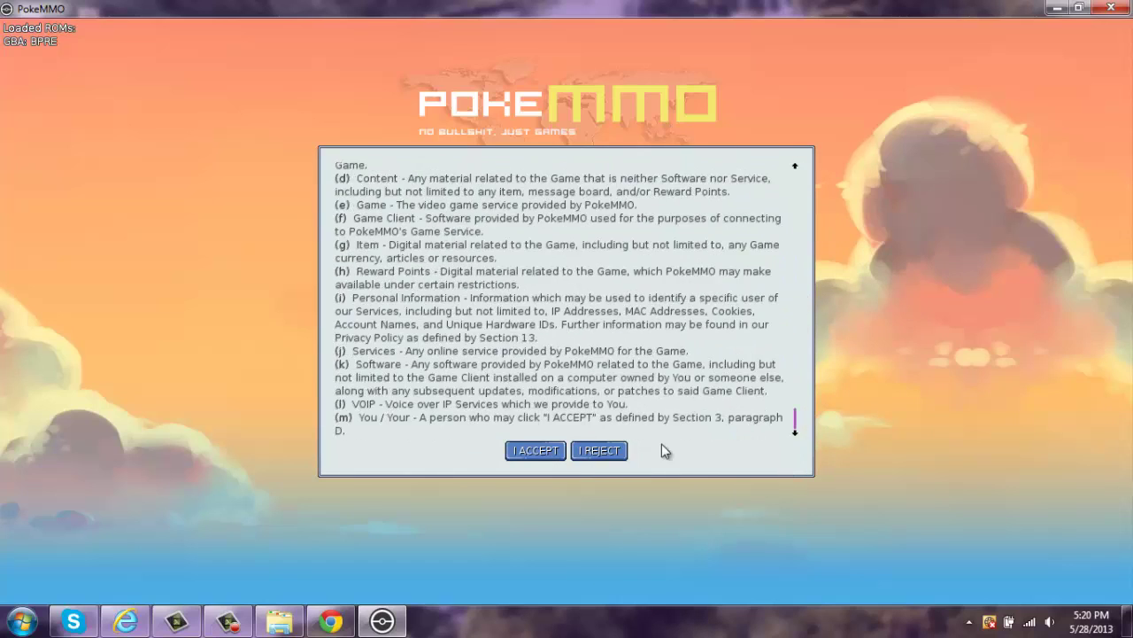
pyautogui.click(537, 451)
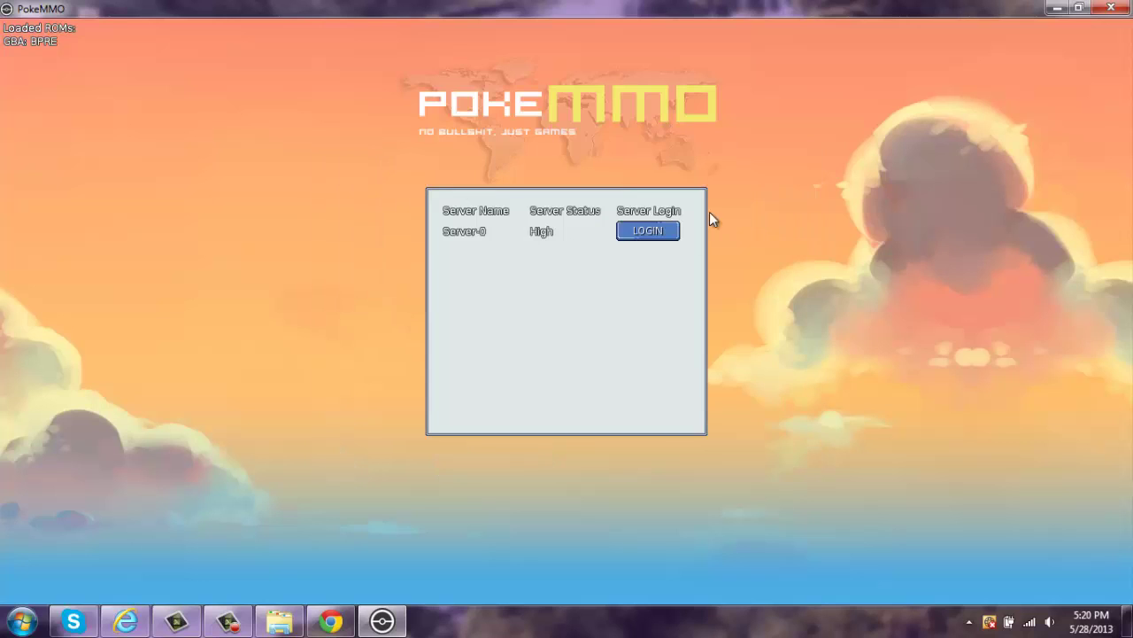
pyautogui.click(644, 232)
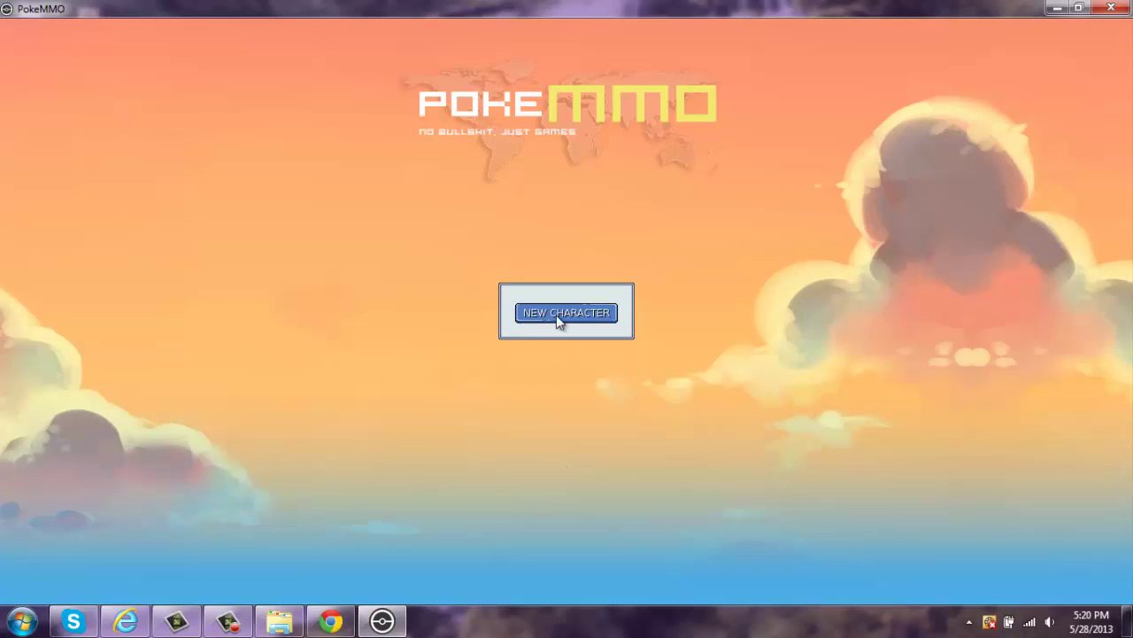
pyautogui.click(560, 317)
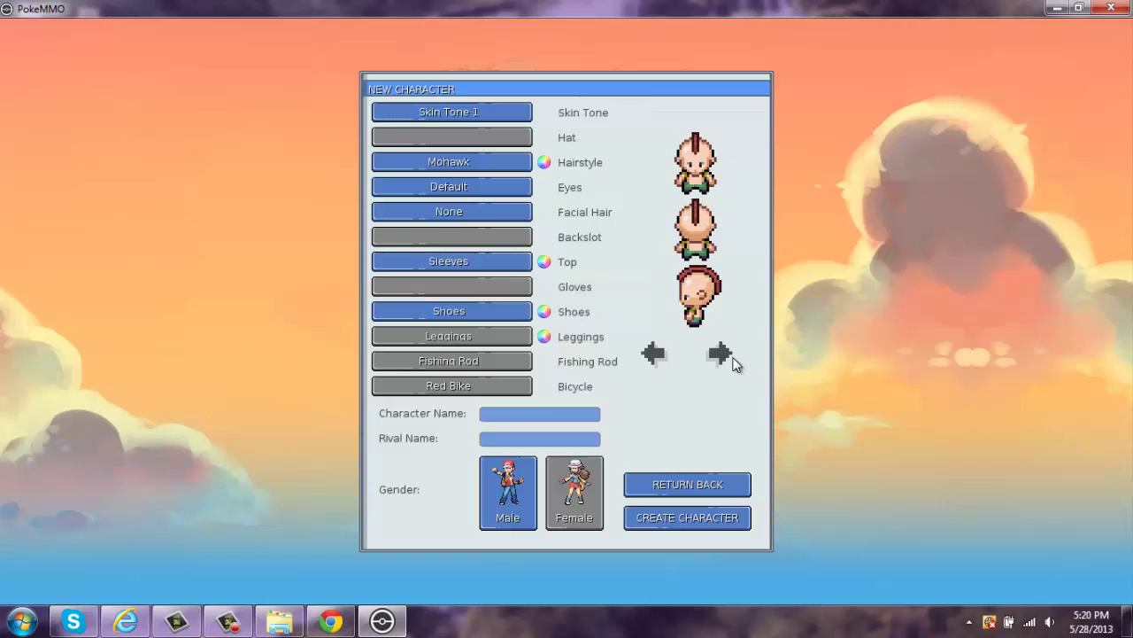
# - Rotate the character preview, enter a character name, and try creating the character
pyautogui.click(655, 354)
pyautogui.click(669, 518)
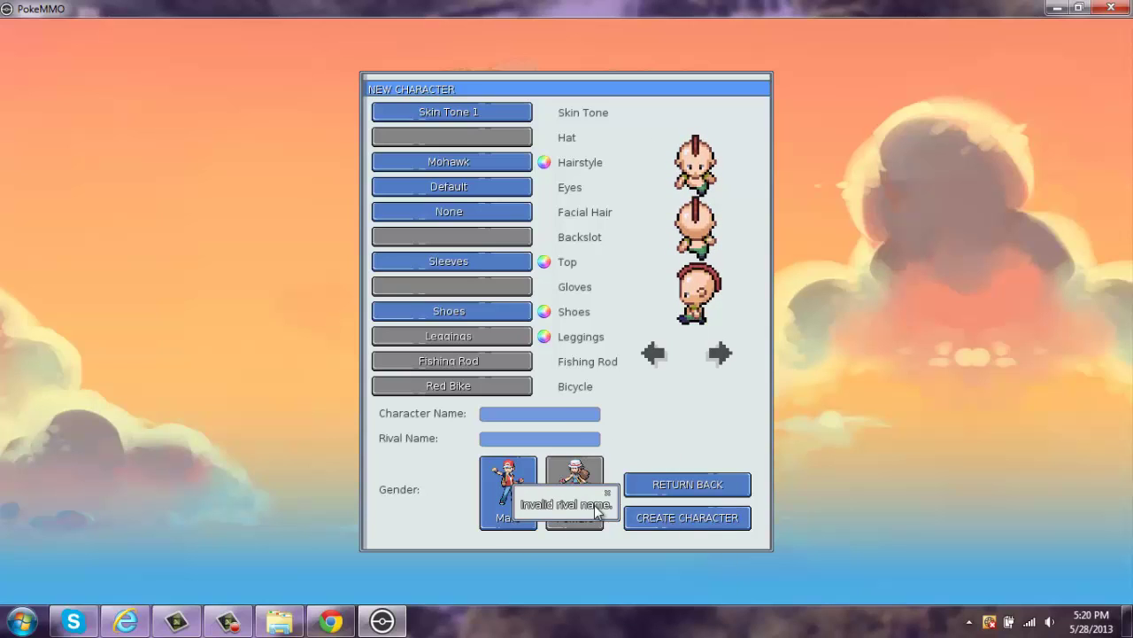
pyautogui.click(547, 411)
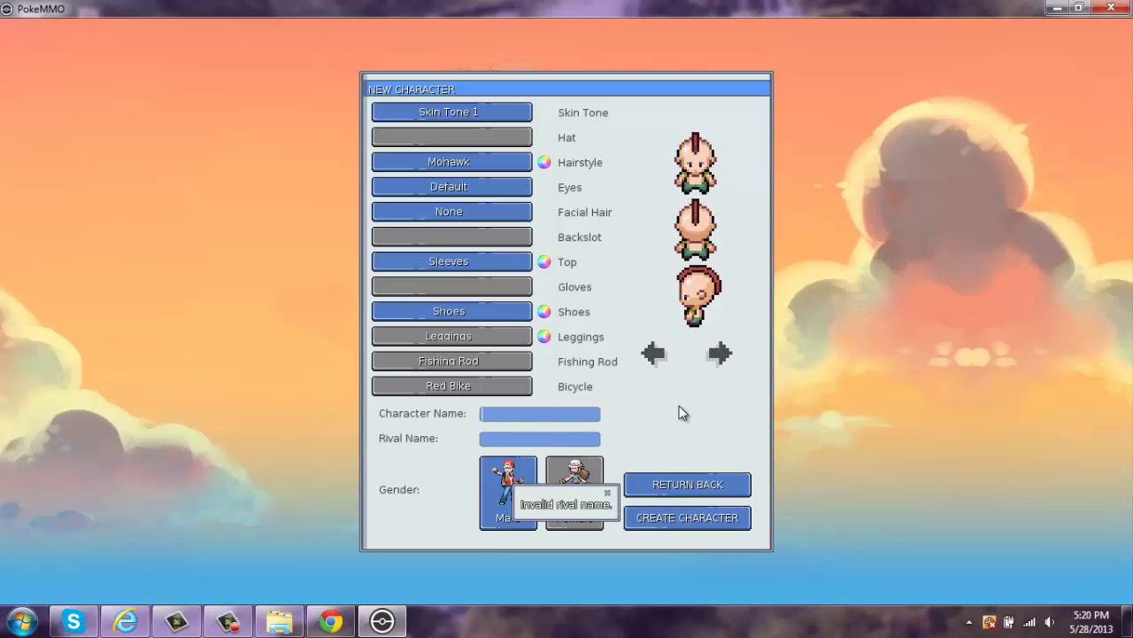
pyautogui.write('pokelover1455325')
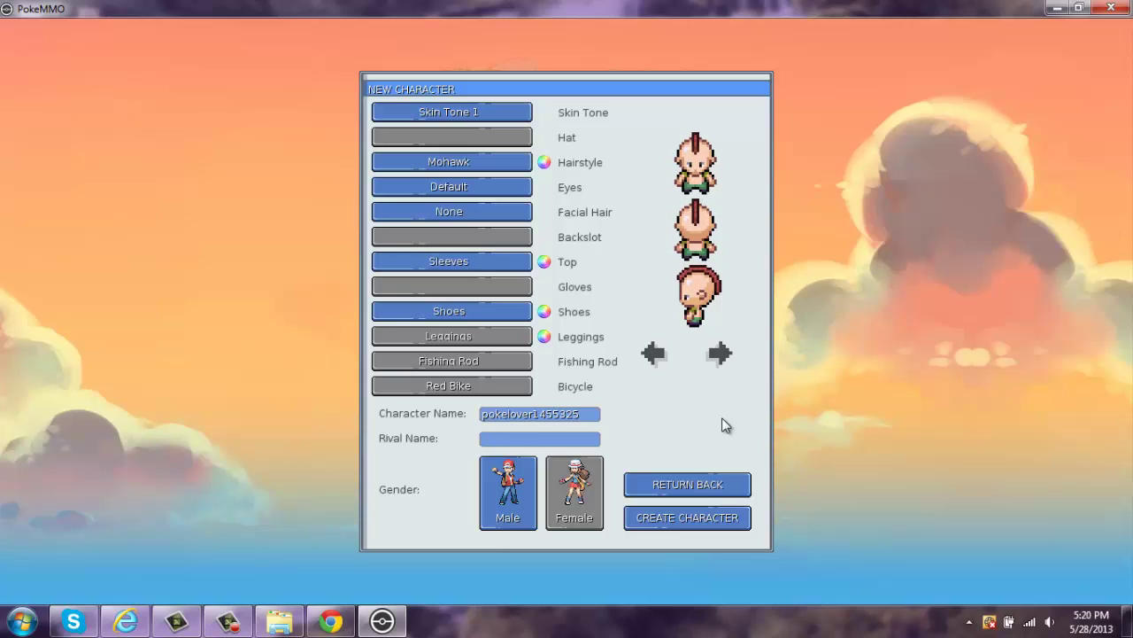
pyautogui.write('joshua')
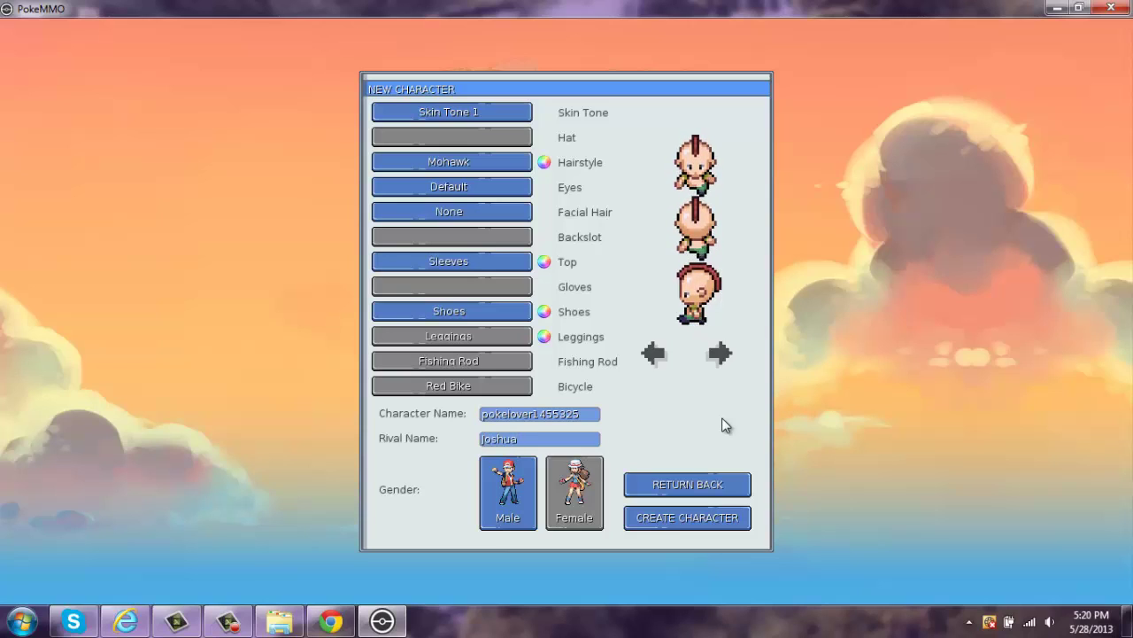
pyautogui.click(685, 521)
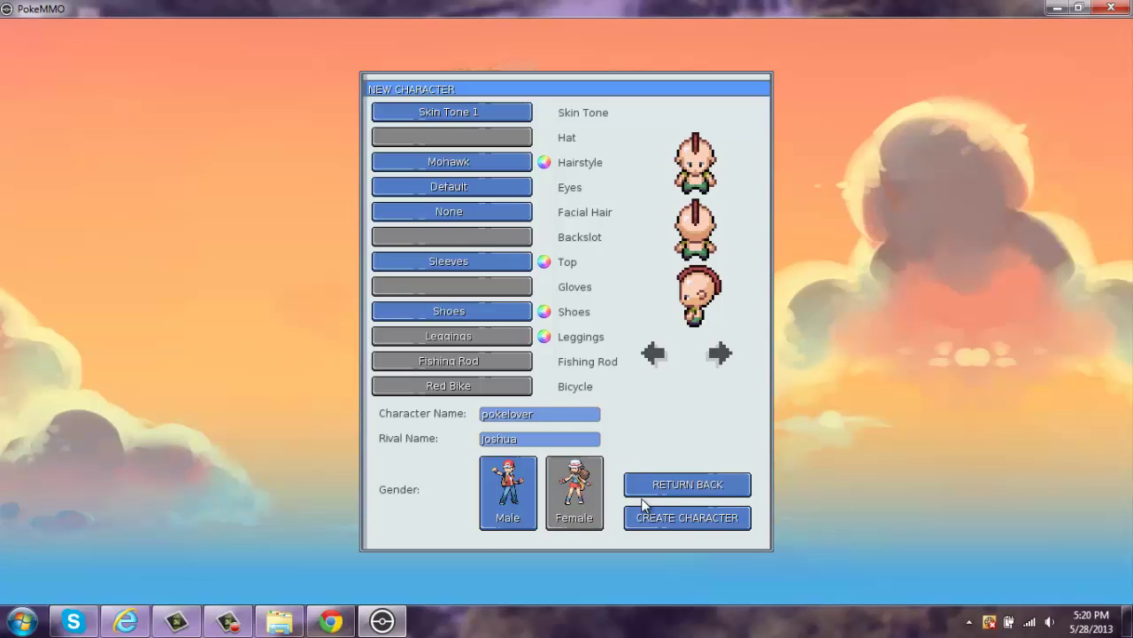
# - Retry with longer names, then replace the name and append 'st' until creation succeeds
pyautogui.write('tothemax')
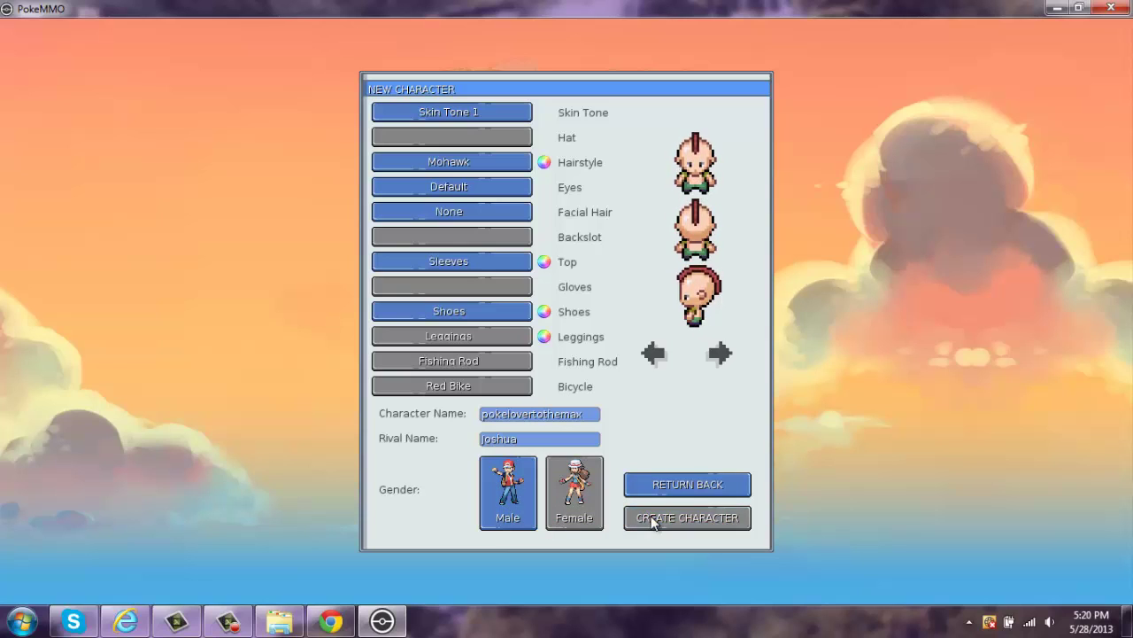
pyautogui.click(653, 521)
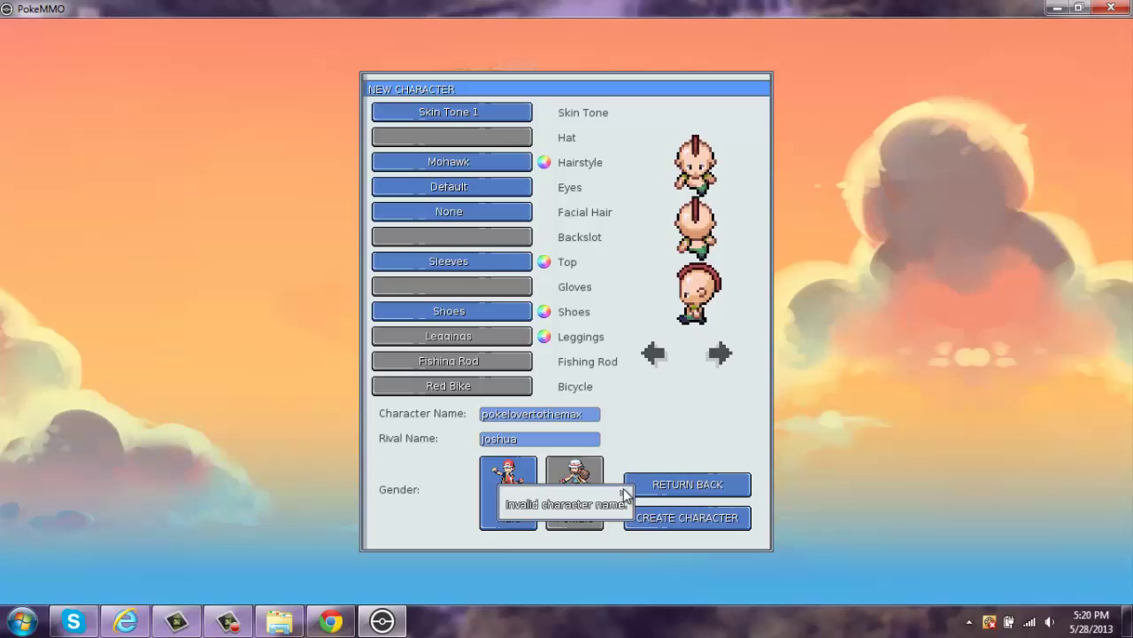
pyautogui.doubleClick(585, 414)
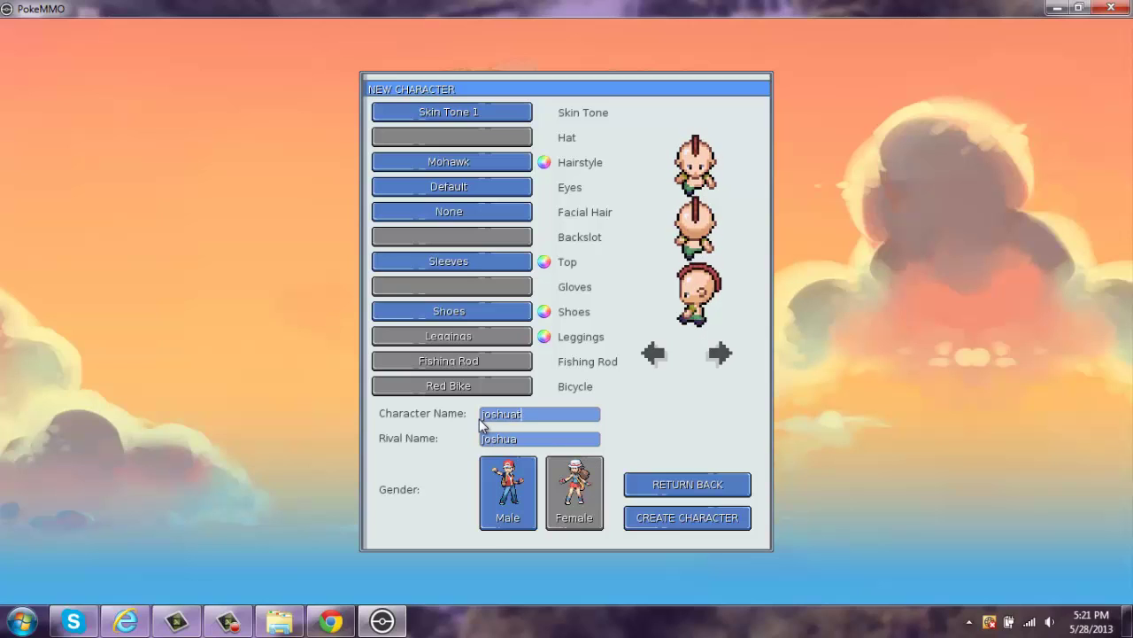
pyautogui.write('jakethea')
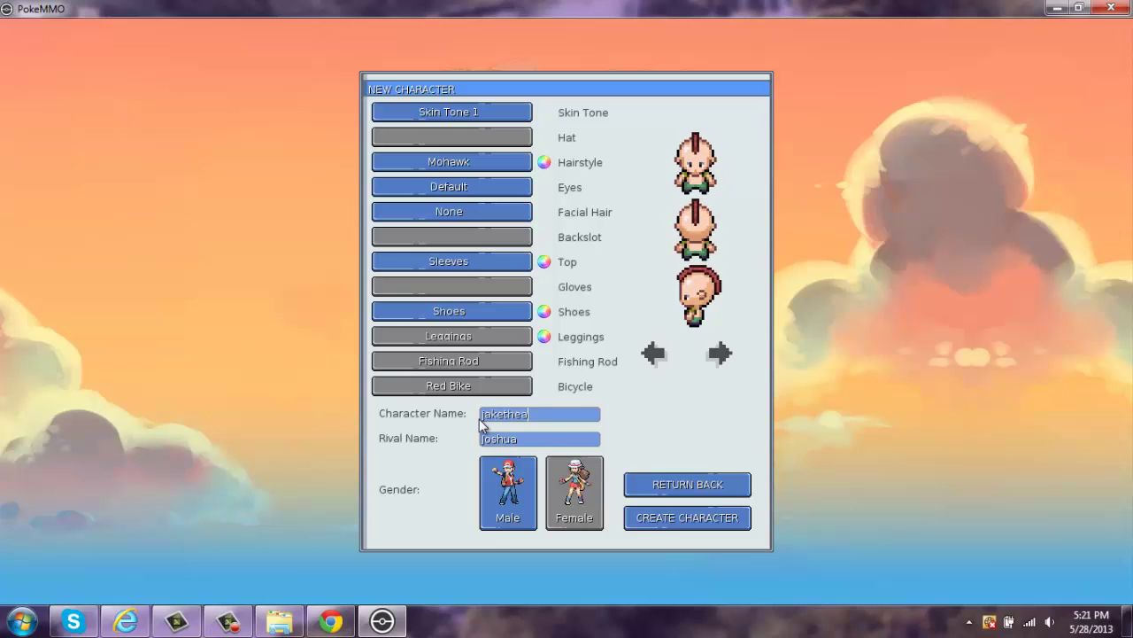
pyautogui.write('wesome')
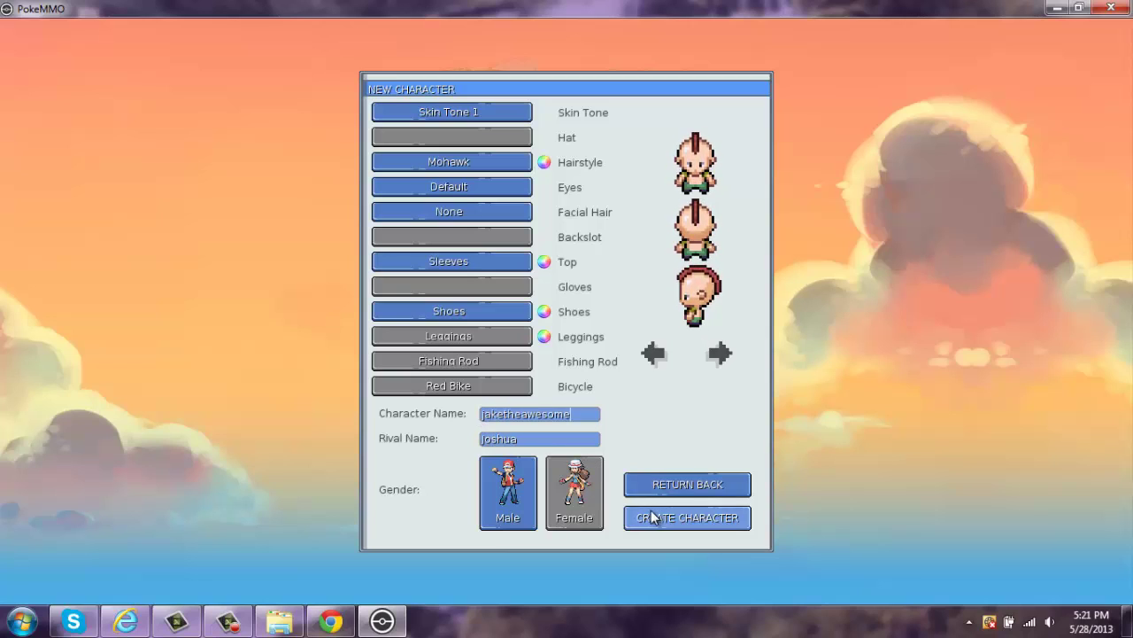
pyautogui.click(653, 517)
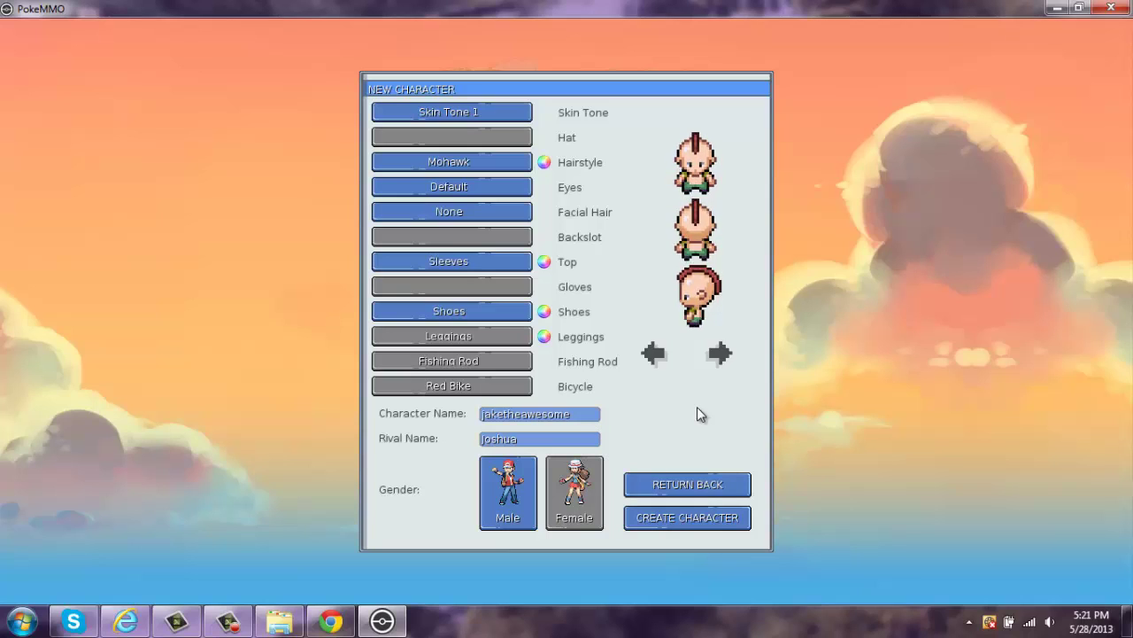
pyautogui.write('st')
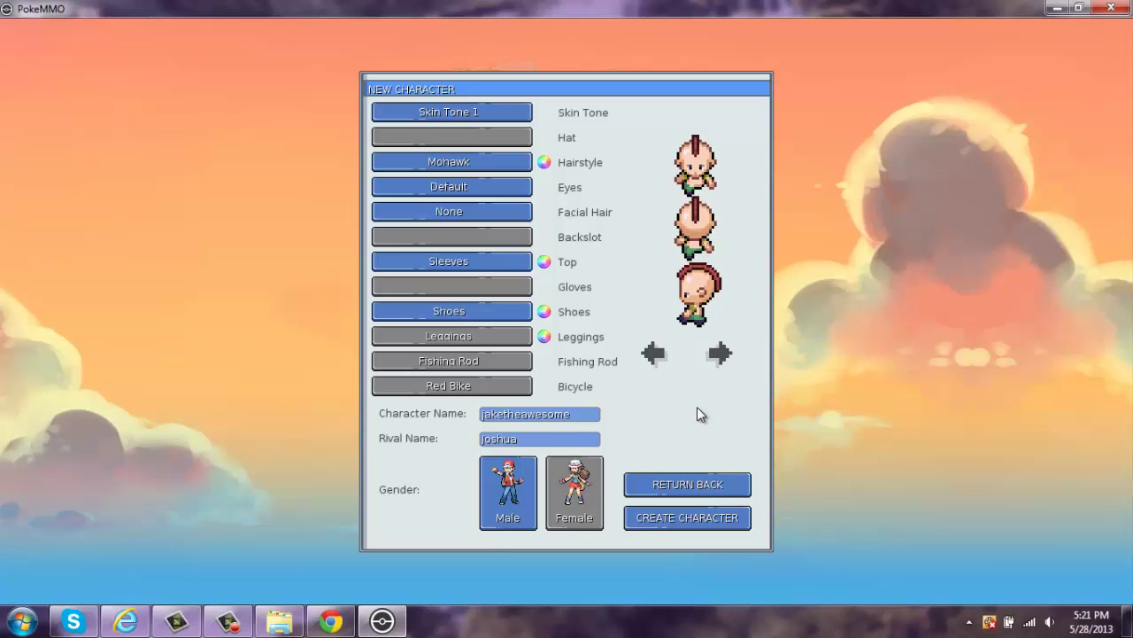
pyautogui.click(687, 518)
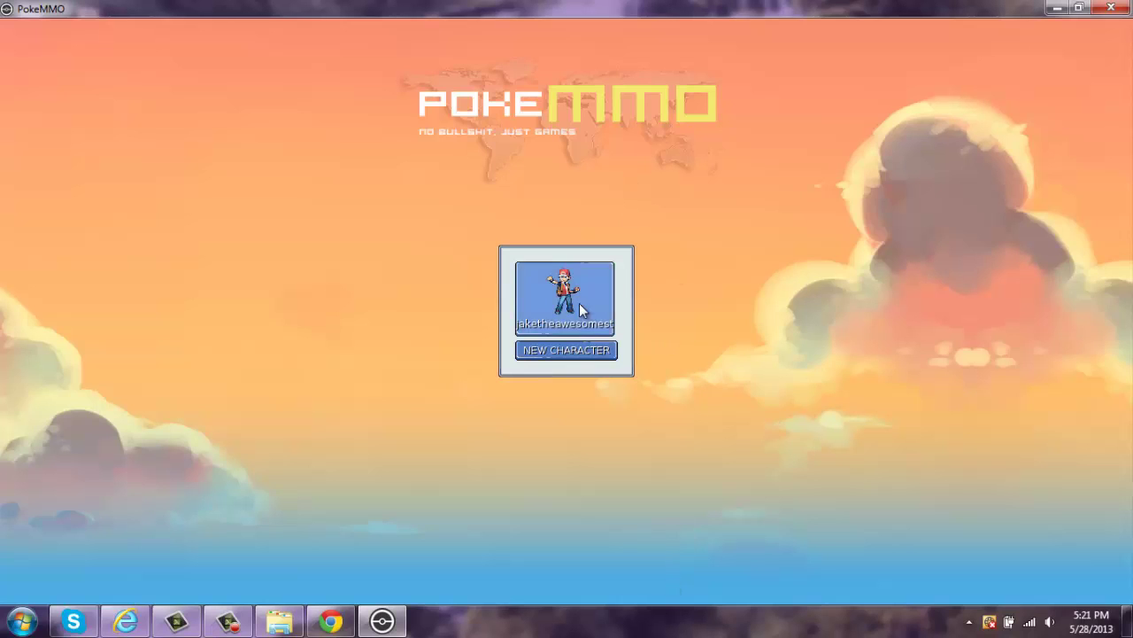
# - Enter the game as the new character and walk across the room down the stairs
pyautogui.click(567, 298)
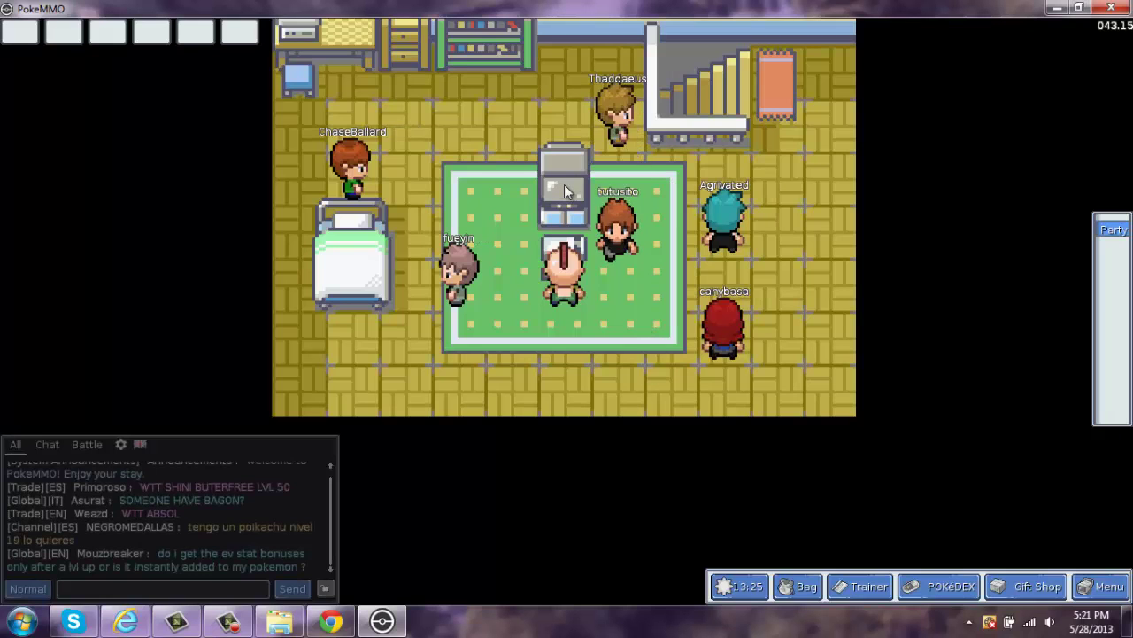
pyautogui.press('Right')
pyautogui.press('Left')
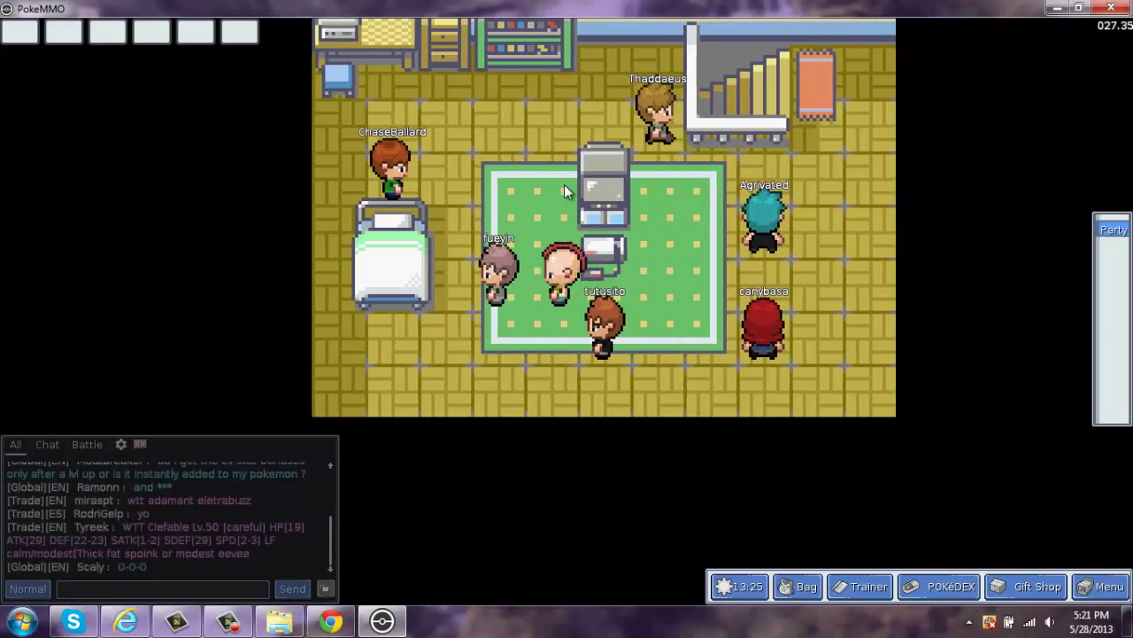
pyautogui.press('Up')
pyautogui.press('Left')
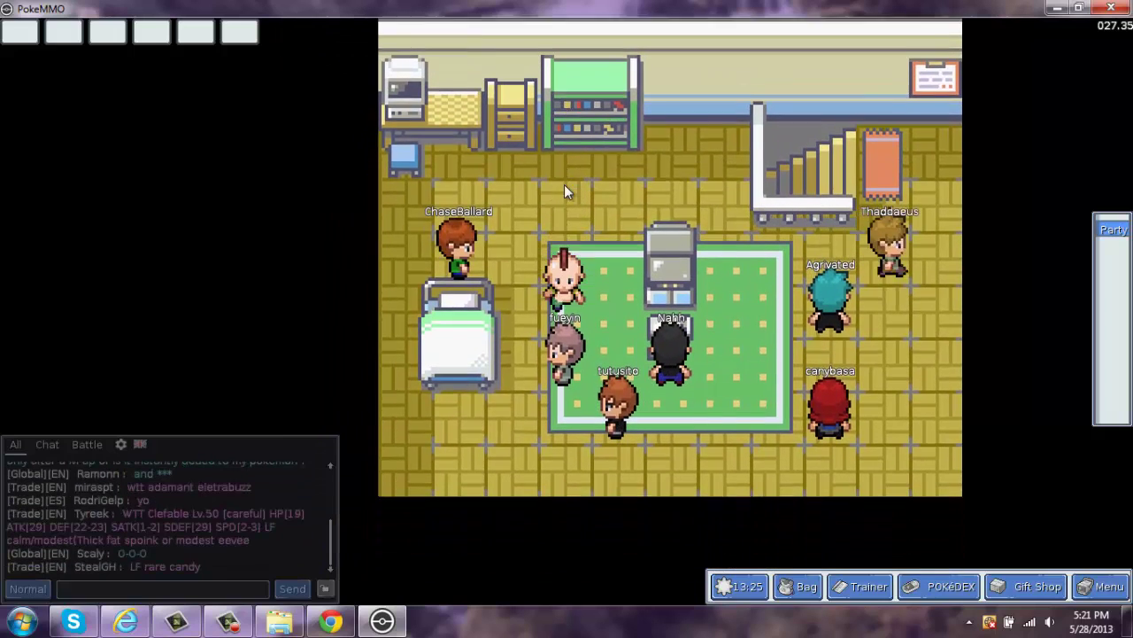
pyautogui.press('Down')
pyautogui.press('Right')
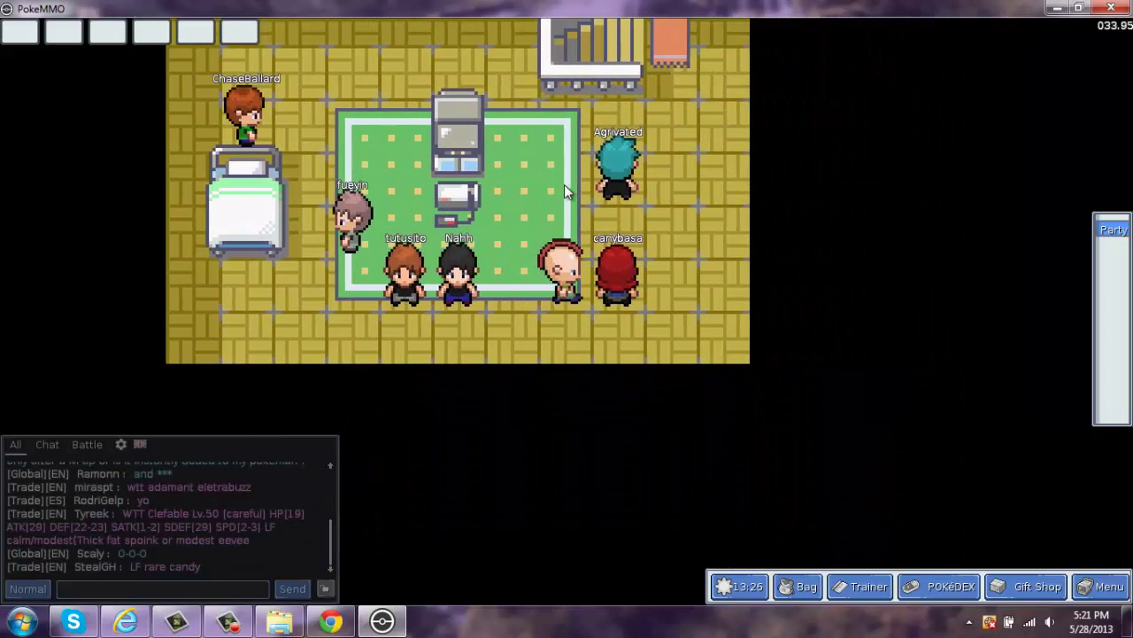
pyautogui.press('Right')
pyautogui.press('Up')
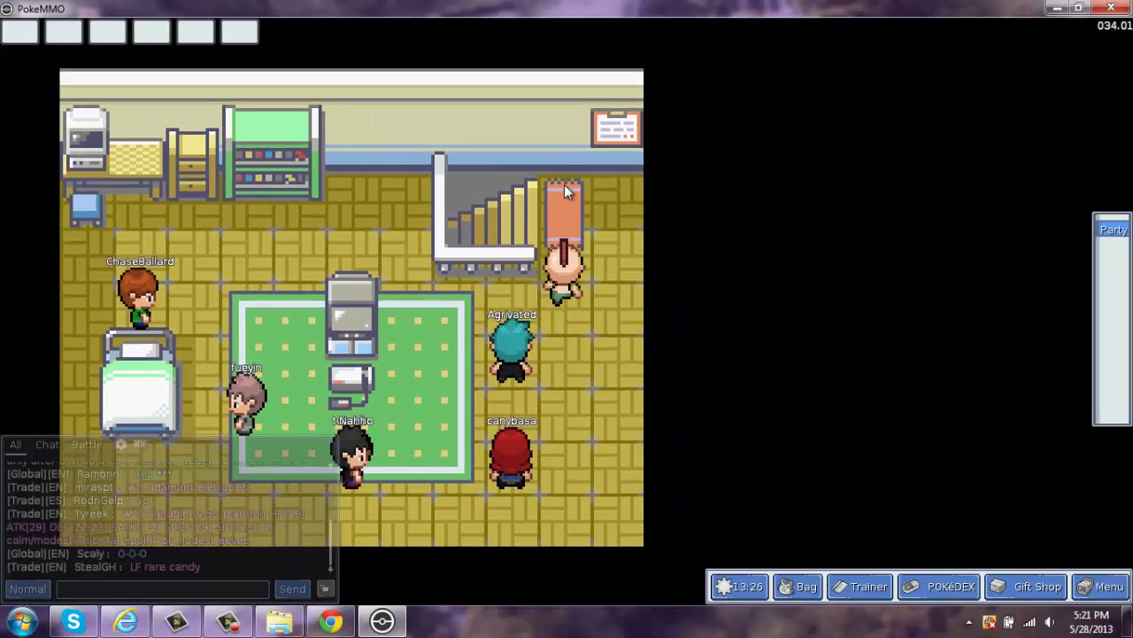
pyautogui.press('Up')
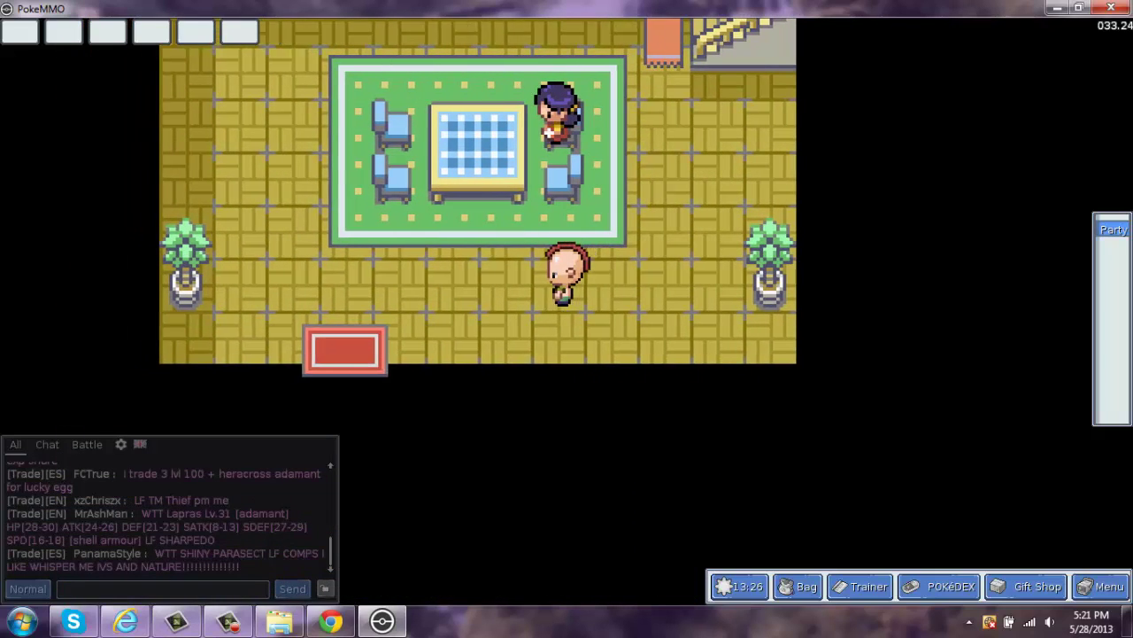
# - Walk onto the red exit mat, leave the house, and head past the flower bed into town
pyautogui.press('Left')
pyautogui.press('Left')
pyautogui.press('Left')
pyautogui.press('Left')
pyautogui.press('Down')
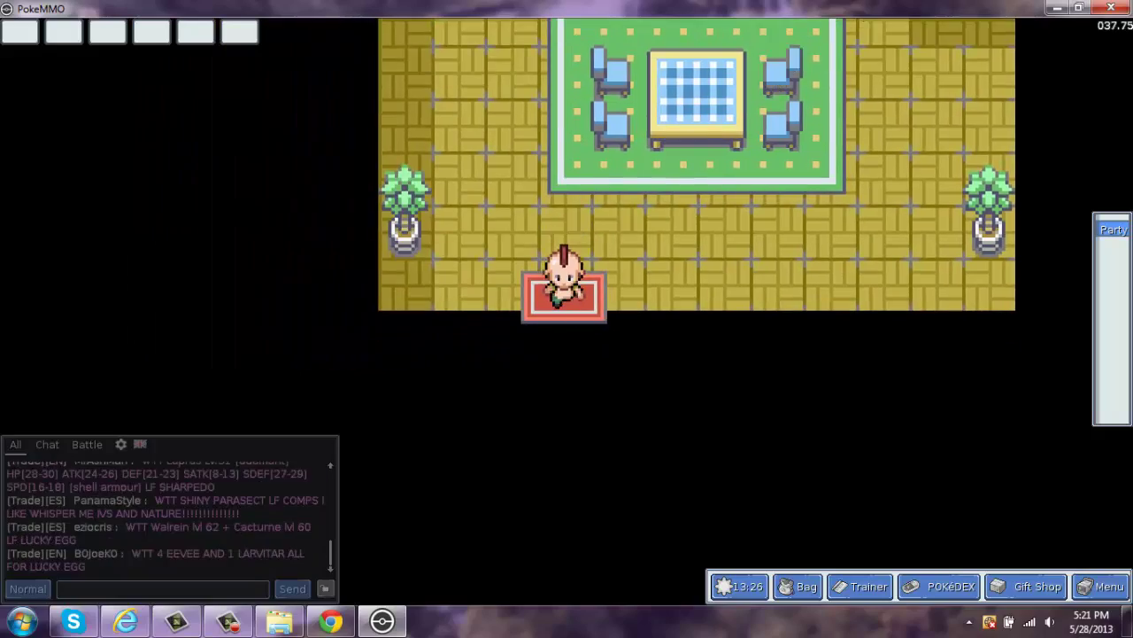
pyautogui.press('Down')
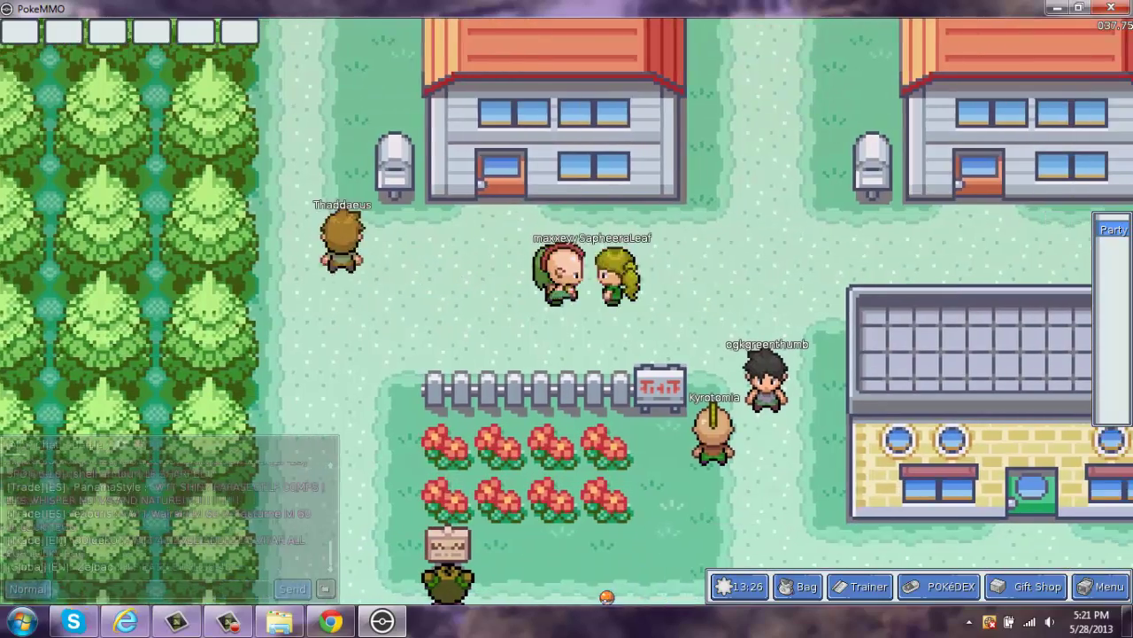
pyautogui.press('Right')
pyautogui.press('Right')
pyautogui.press('Right')
pyautogui.press('Right')
pyautogui.press('Right')
pyautogui.press('Right')
pyautogui.press('Down')
pyautogui.press('Down')
pyautogui.press('Down')
pyautogui.press('Down')
pyautogui.press('Down')
pyautogui.press('Down')
pyautogui.press('Down')
pyautogui.press('Down')
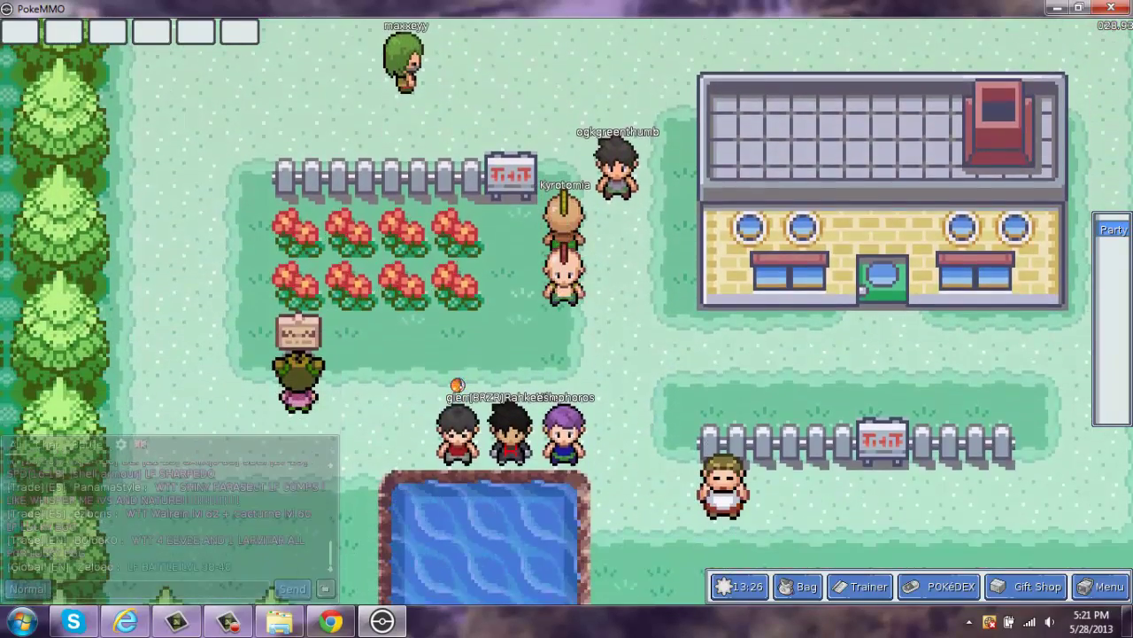
pyautogui.press('Right')
pyautogui.press('Right')
pyautogui.press('Down')
pyautogui.press('Down')
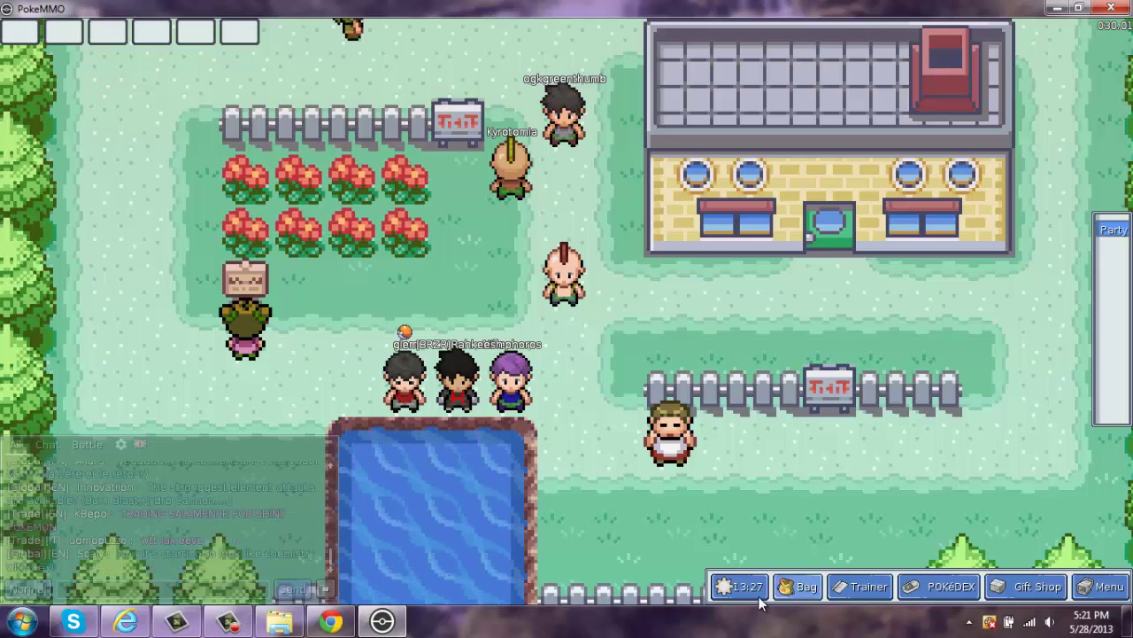
# - Open and close the Bag, the Trainer card (flipping it over) and the POKéDEX
pyautogui.click(801, 589)
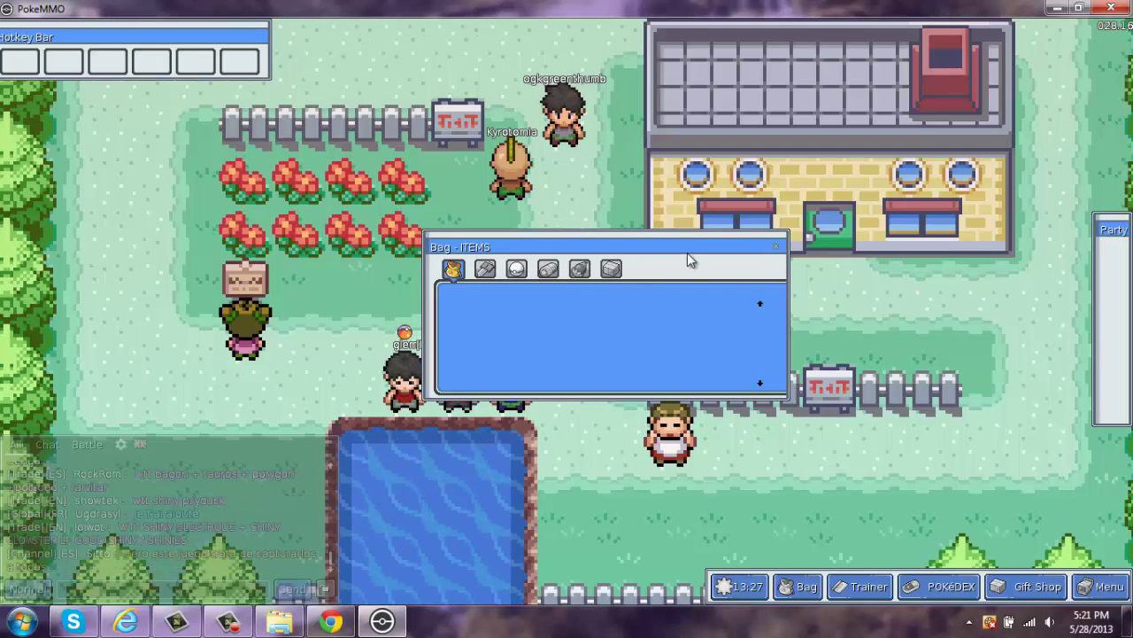
pyautogui.click(776, 246)
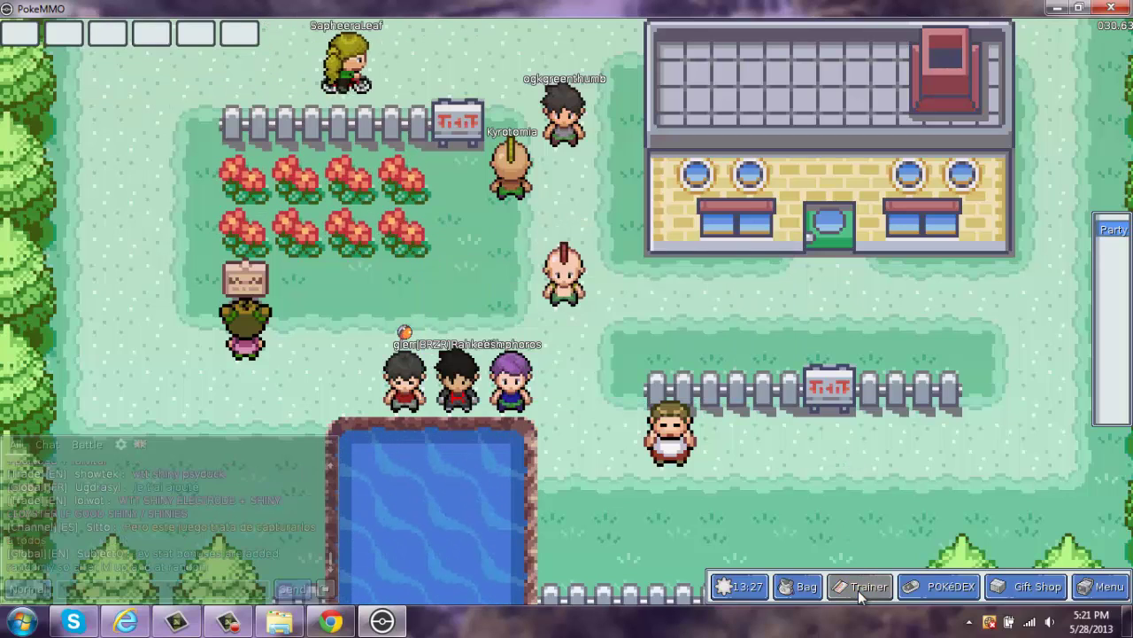
pyautogui.click(859, 588)
pyautogui.click(699, 365)
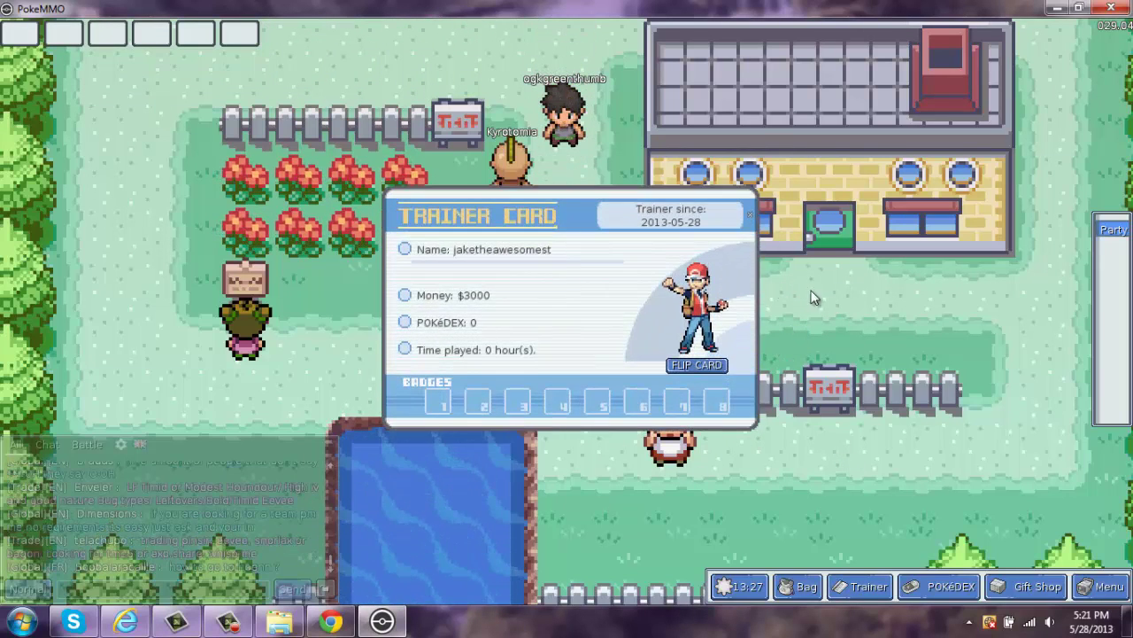
pyautogui.click(750, 221)
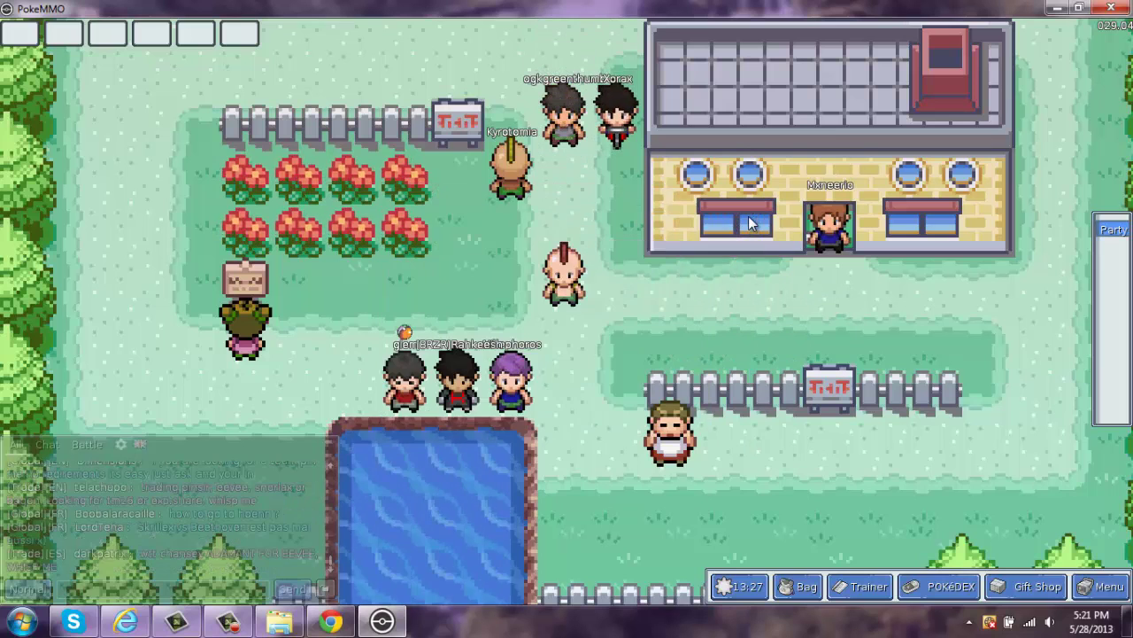
pyautogui.click(939, 588)
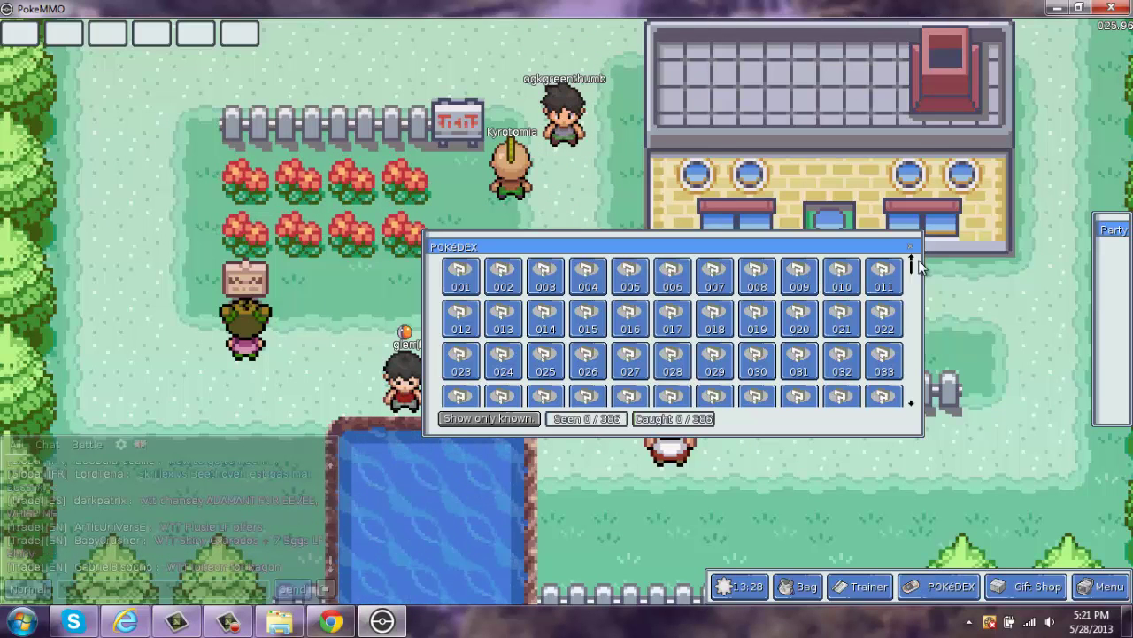
pyautogui.moveTo(912, 270); pyautogui.dragTo(917, 412)
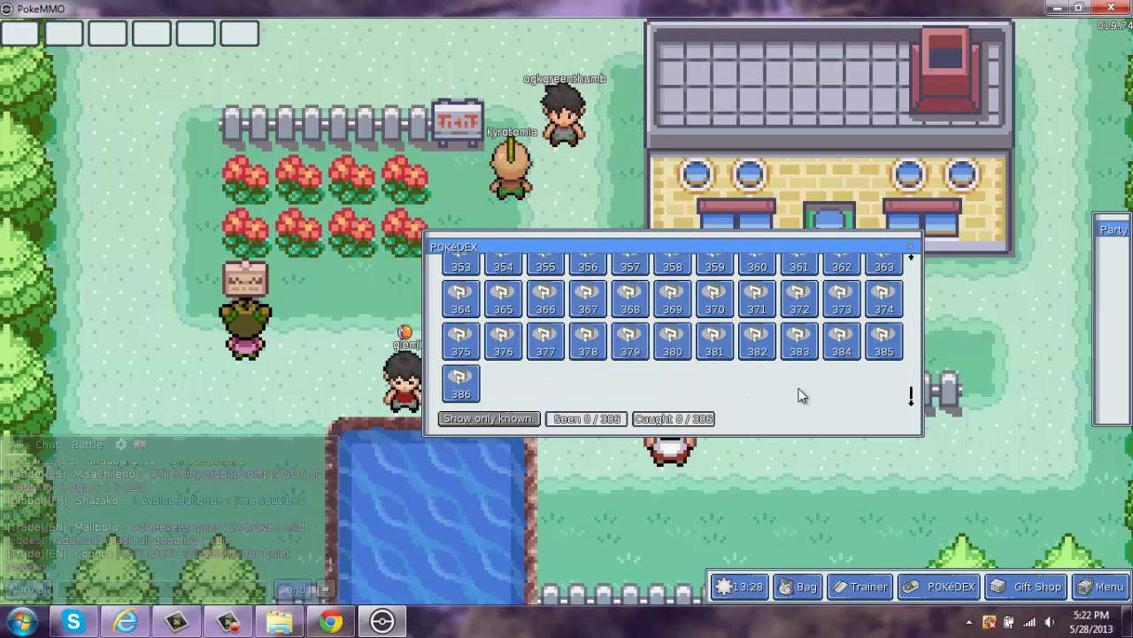
pyautogui.moveTo(912, 398); pyautogui.dragTo(914, 244)
pyautogui.click(912, 247)
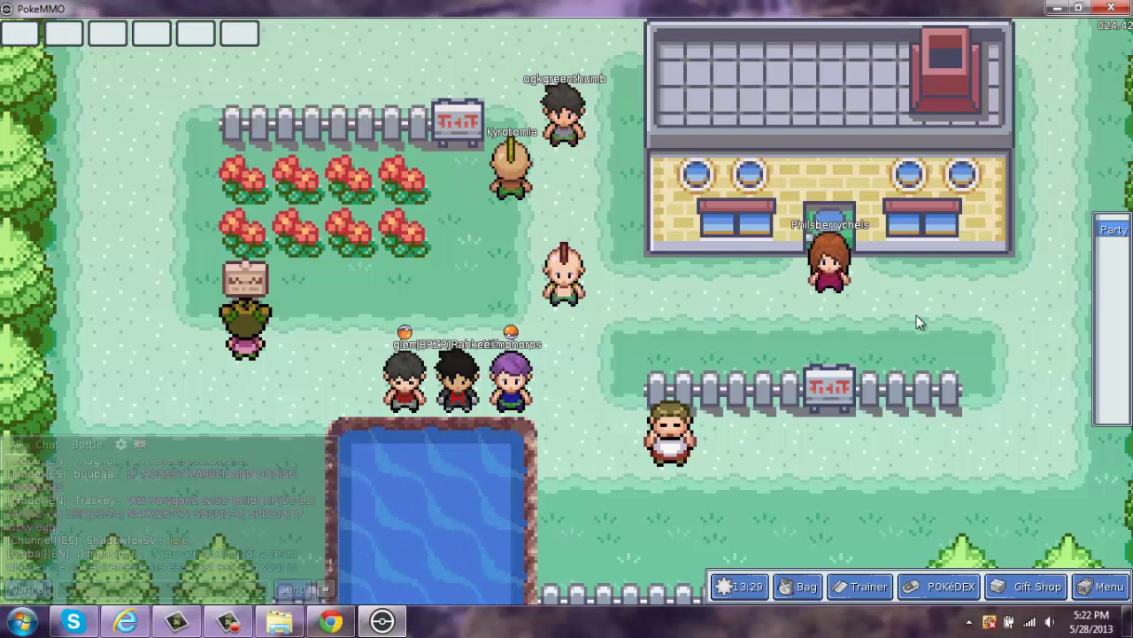
# - Open the Gift Shop, browse Vanity Items and Miscellaneous, then switch to Donator Status
pyautogui.click(1027, 587)
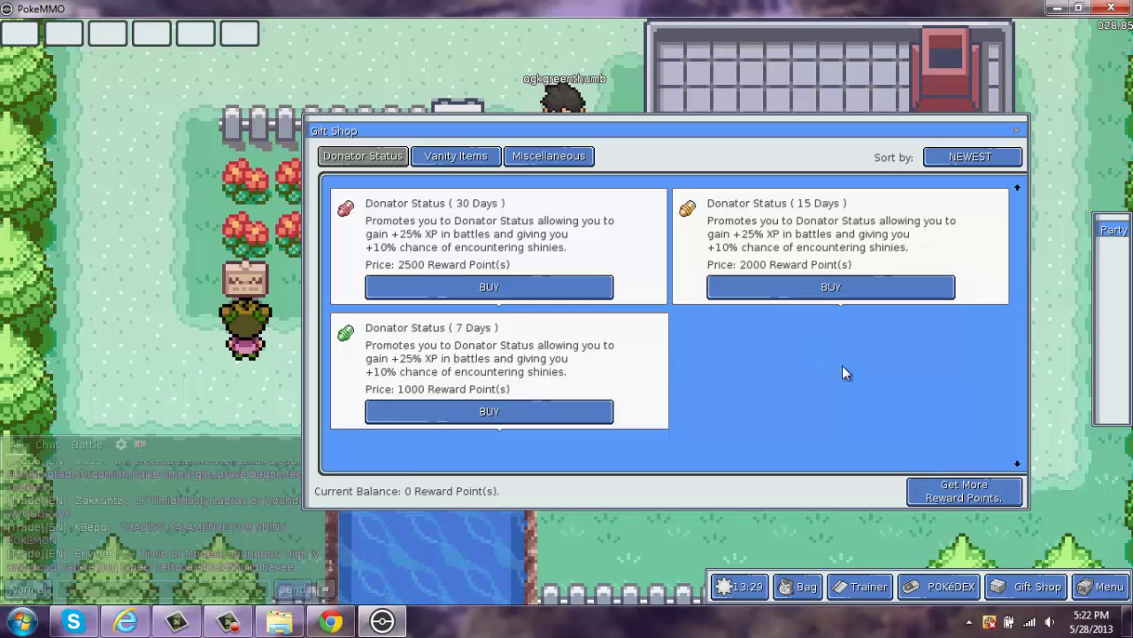
pyautogui.click(435, 156)
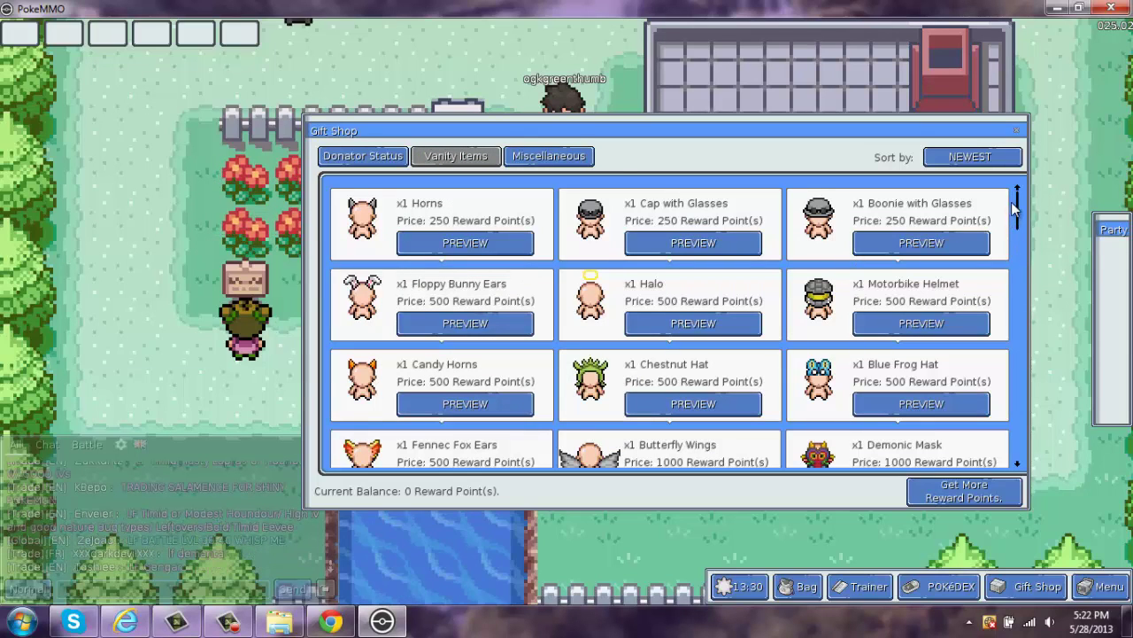
pyautogui.moveTo(1018, 208)
pyautogui.mouseDown()
pyautogui.moveTo(1017, 252)
pyautogui.moveTo(1023, 195)
pyautogui.mouseUp()
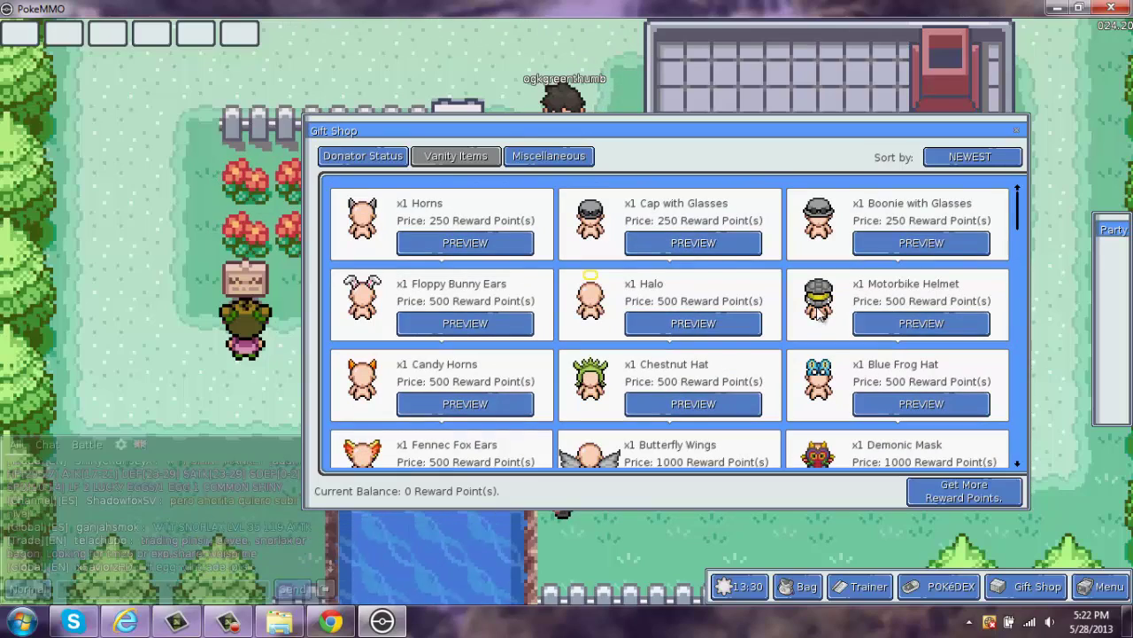
pyautogui.moveTo(1019, 212); pyautogui.dragTo(1012, 141)
pyautogui.click(566, 157)
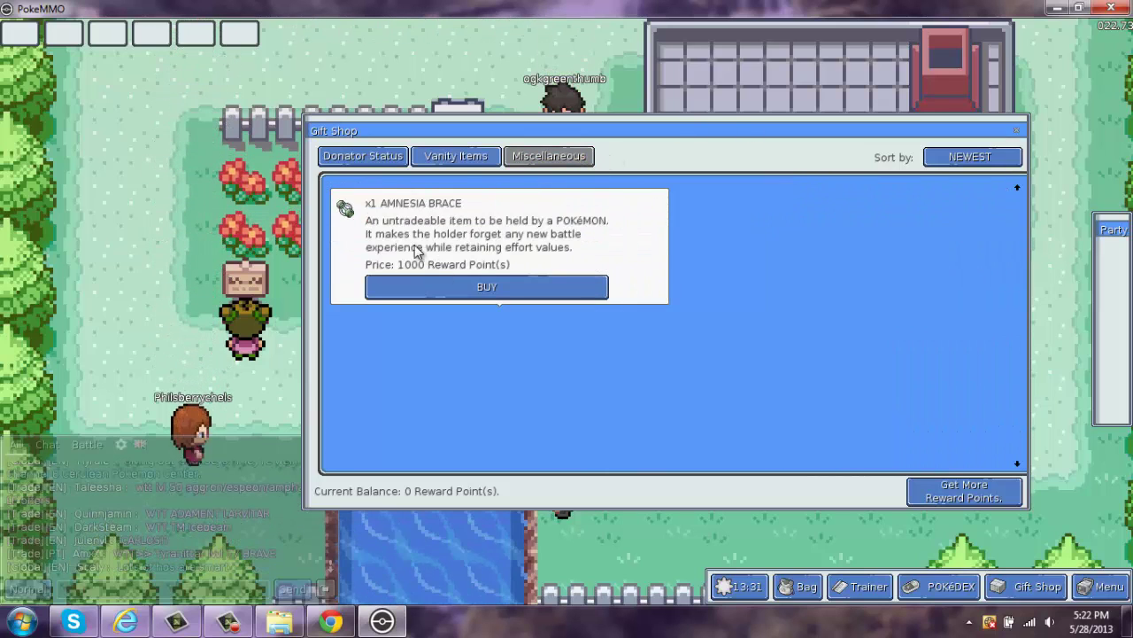
pyautogui.click(383, 159)
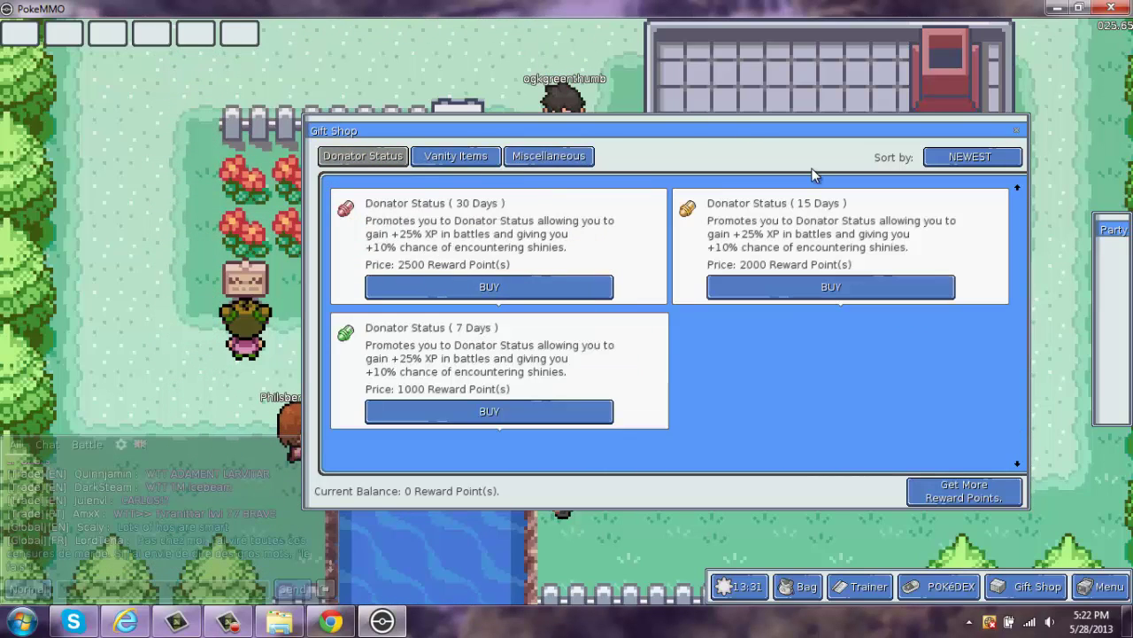
# - Close the Gift Shop, open Settings, check Sound, then save the Language tab (en, English)
pyautogui.click(1017, 133)
pyautogui.click(1102, 586)
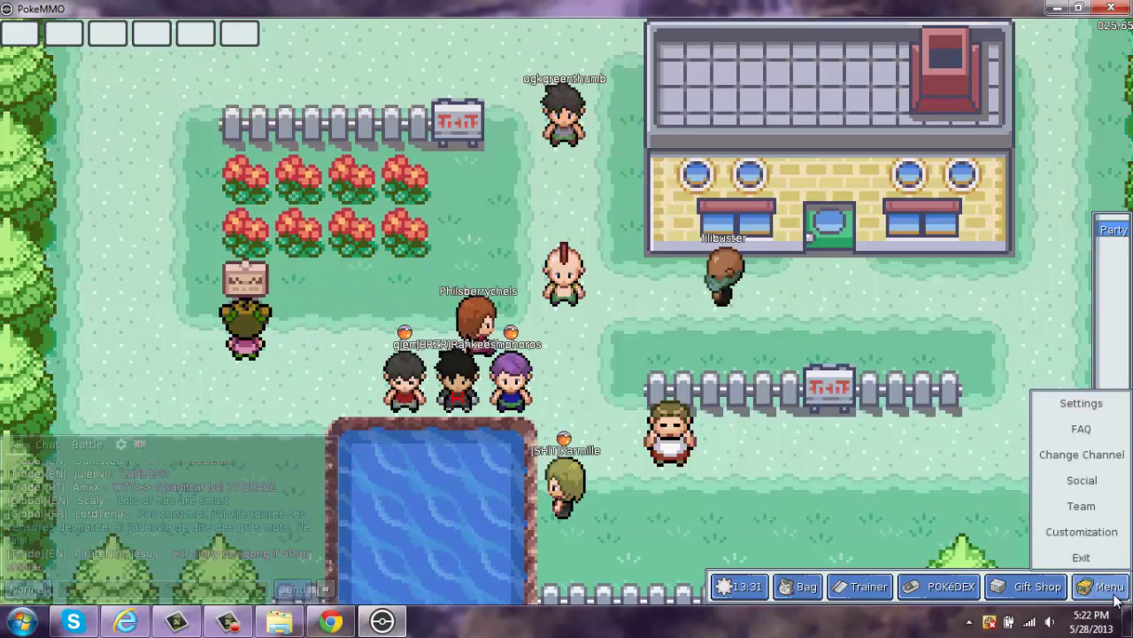
pyautogui.click(1094, 403)
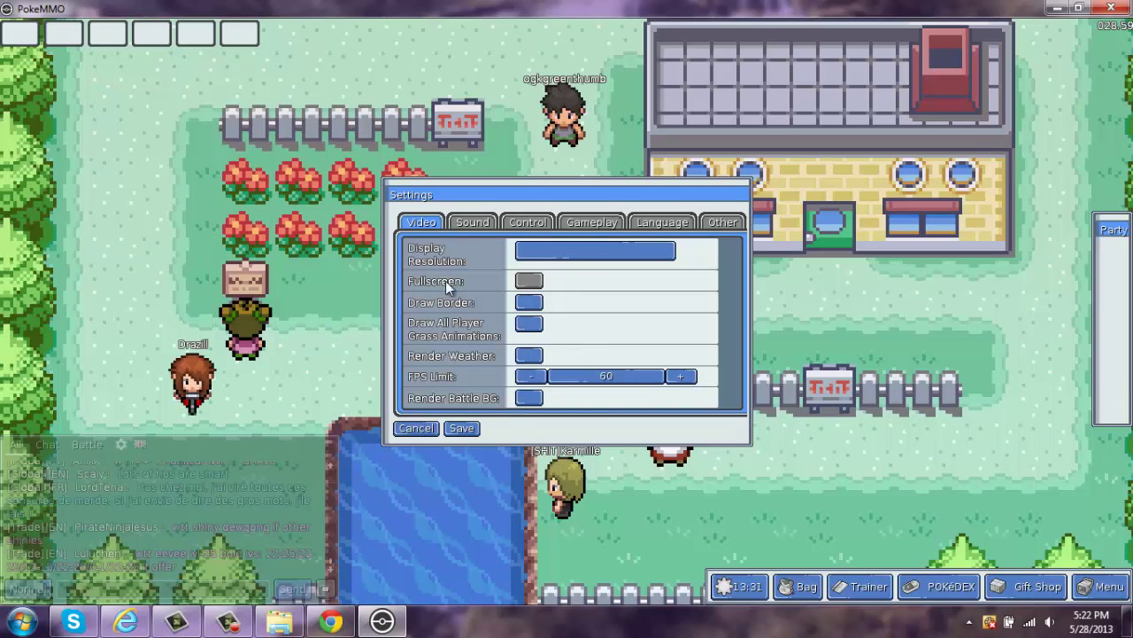
pyautogui.click(472, 221)
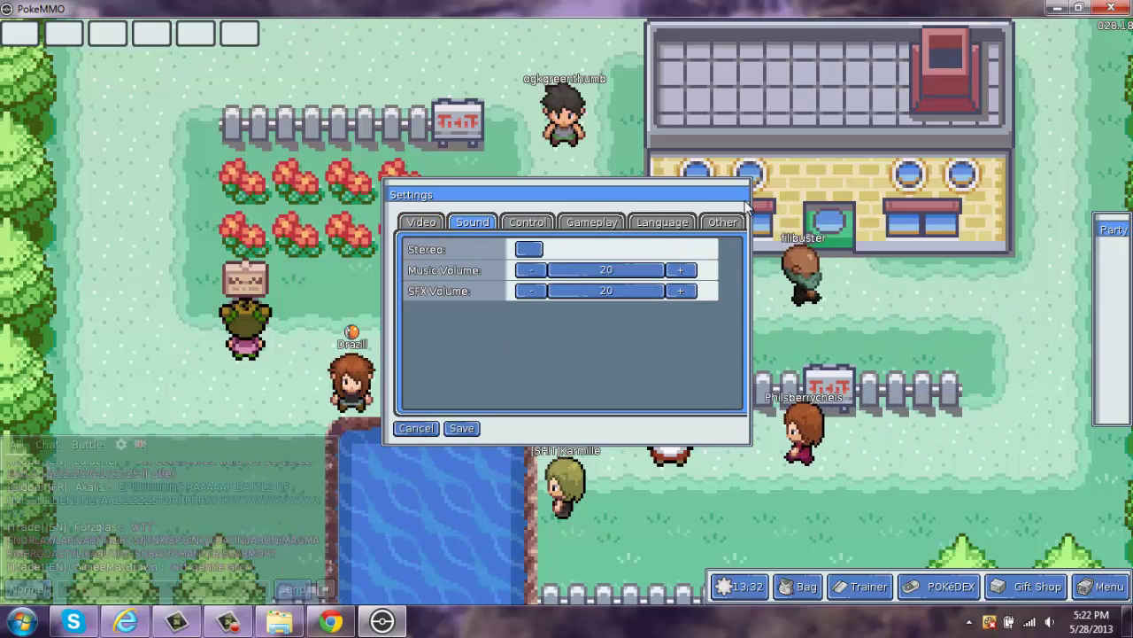
pyautogui.click(634, 222)
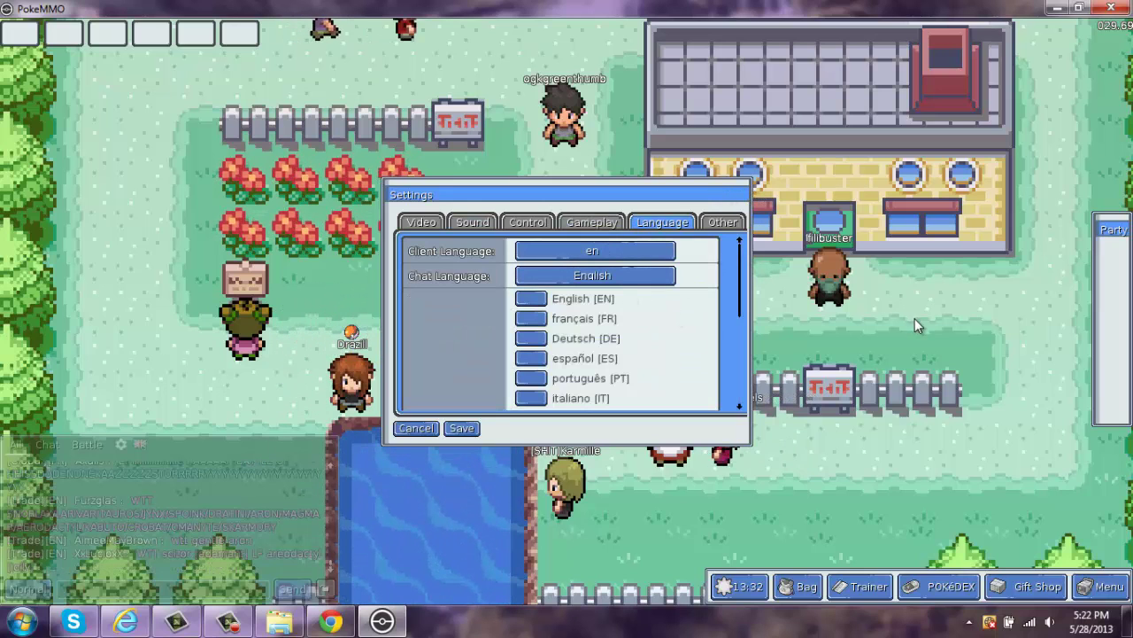
pyautogui.click(421, 224)
pyautogui.click(457, 429)
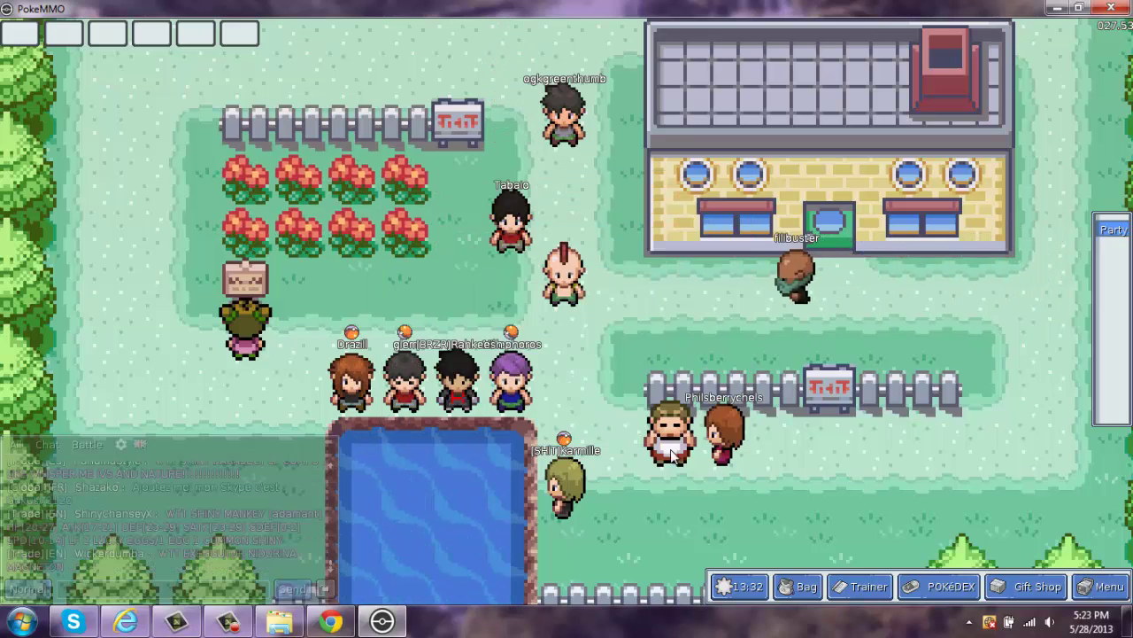
# - Open the FAQ from the main game menu and scroll through it
pyautogui.click(1102, 586)
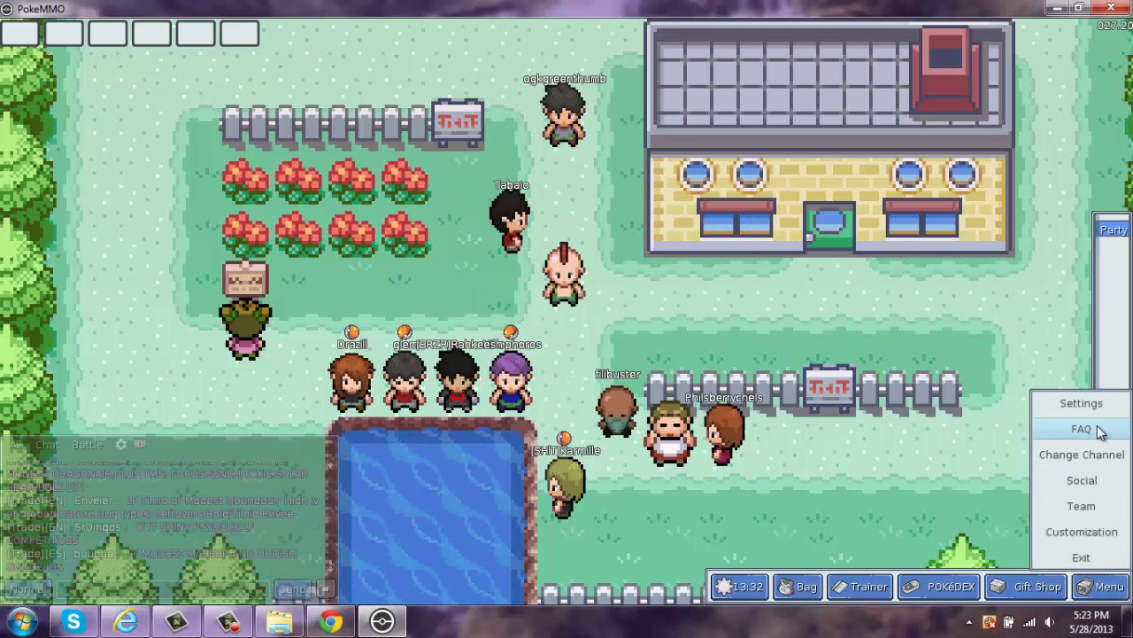
pyautogui.click(1098, 430)
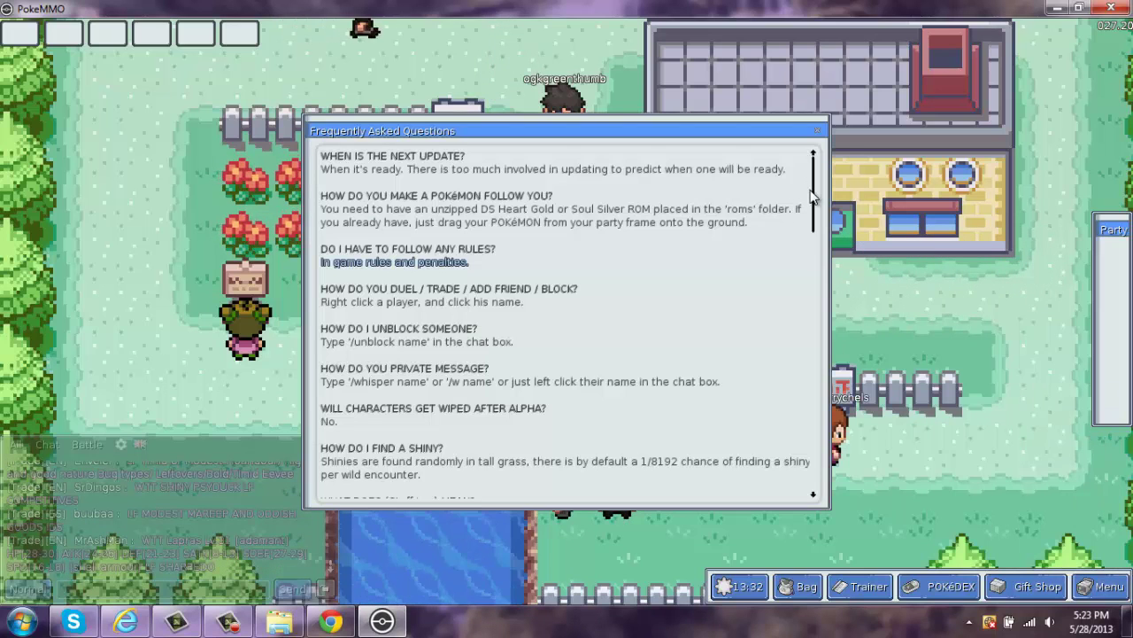
pyautogui.moveTo(813, 201)
pyautogui.mouseDown()
pyautogui.moveTo(813, 222)
pyautogui.moveTo(813, 197)
pyautogui.mouseUp()
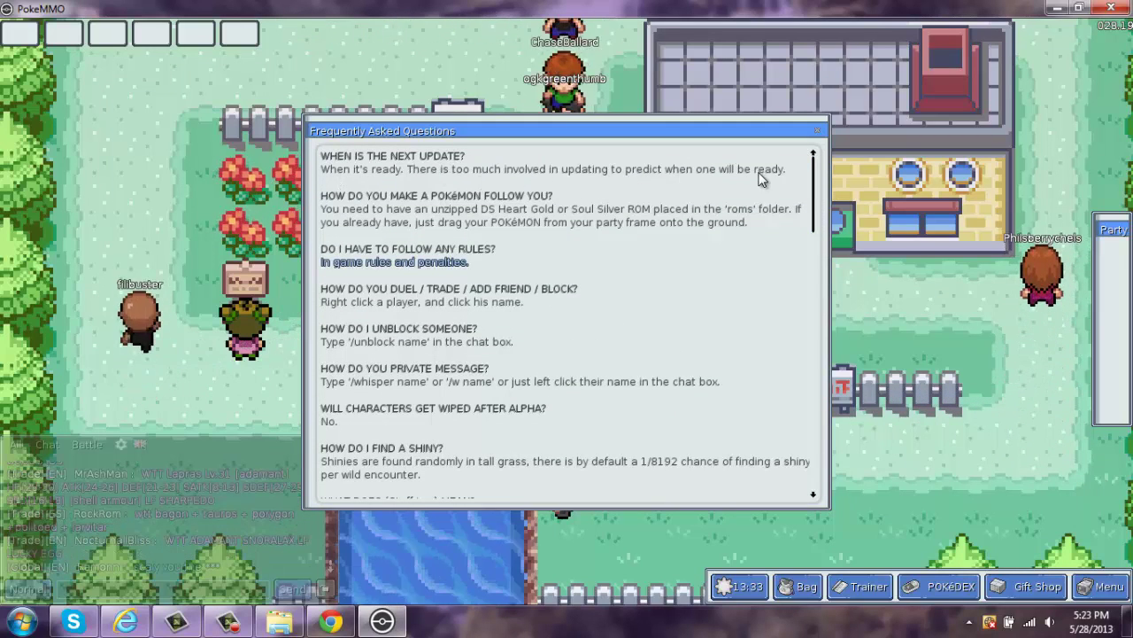
# - Close the FAQ, view a nearby player's interaction options, and reopen the main menu
pyautogui.press('Escape')
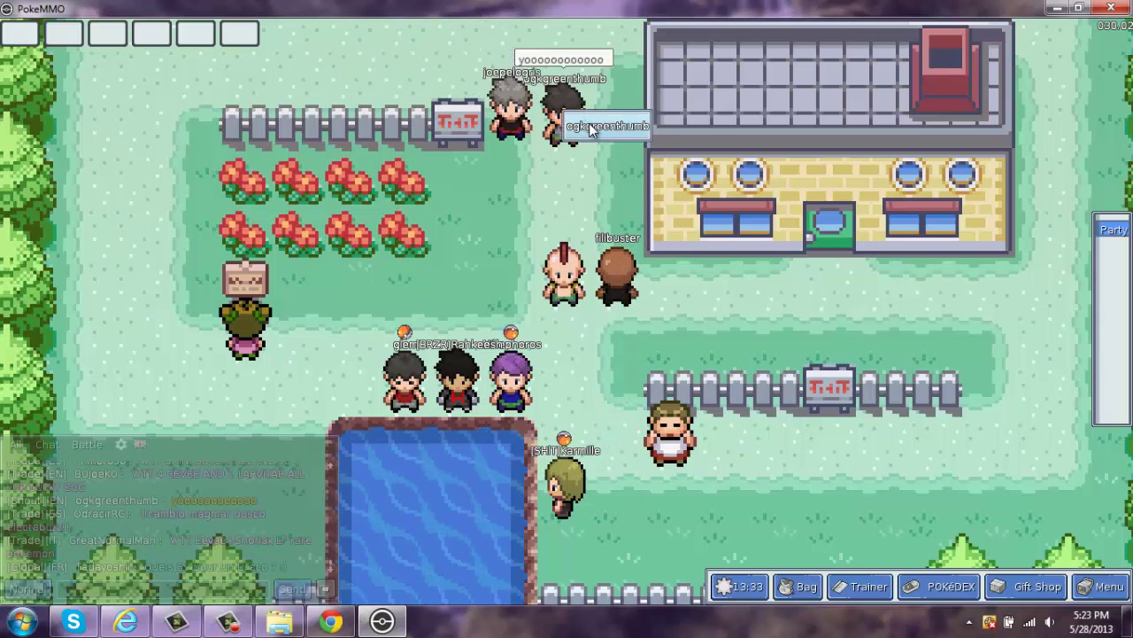
pyautogui.click(591, 128)
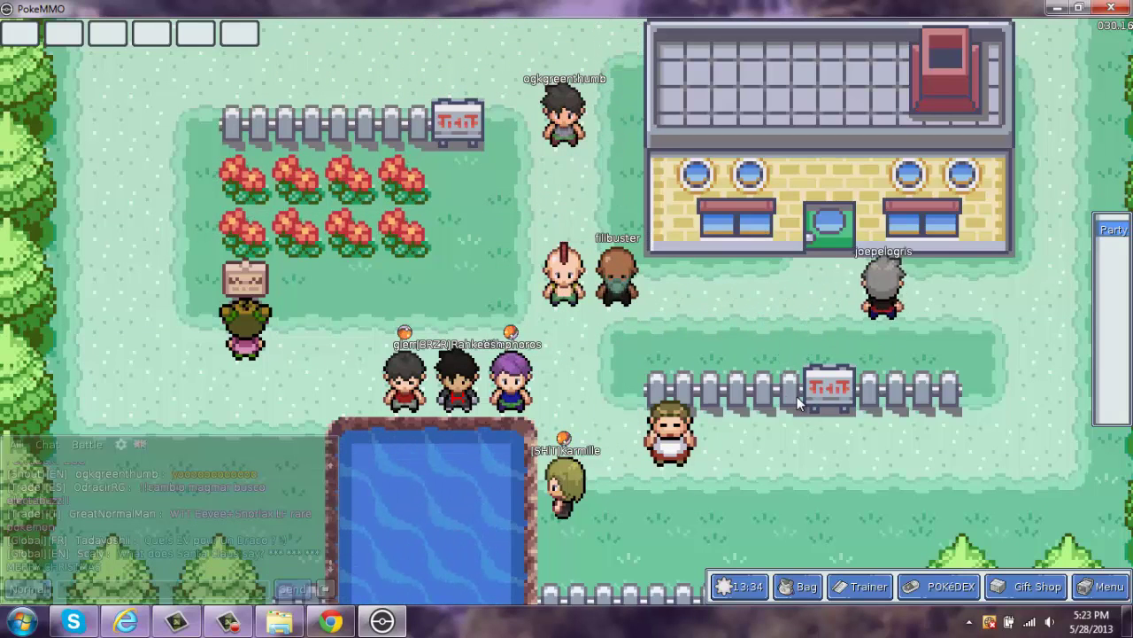
pyautogui.click(1094, 589)
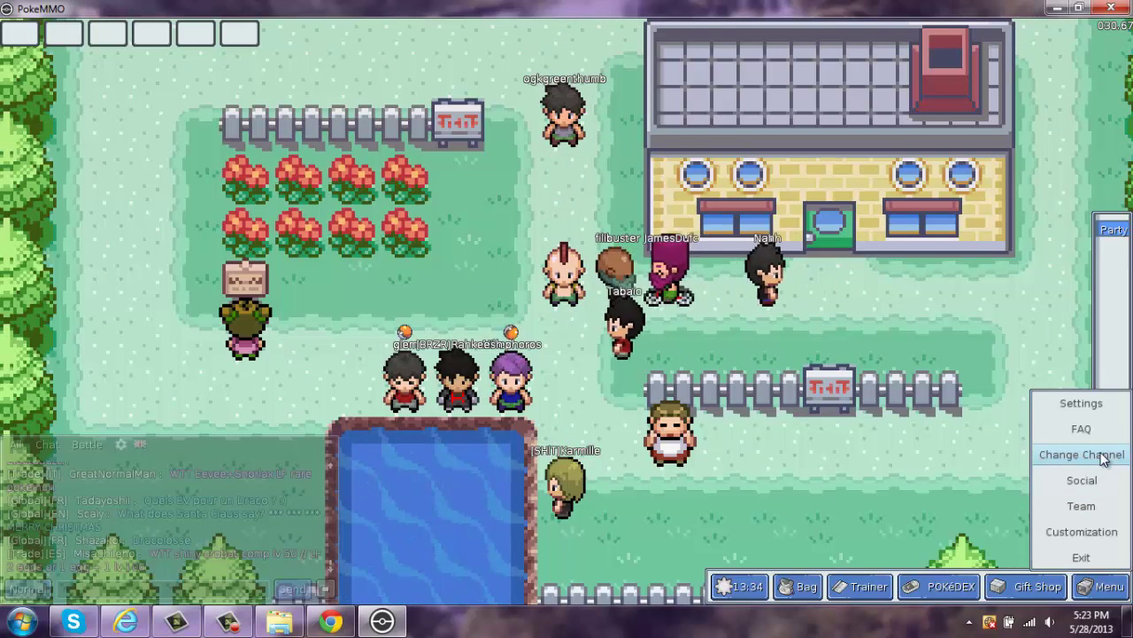
# - Check the empty friends list under Social and close it
pyautogui.click(1100, 483)
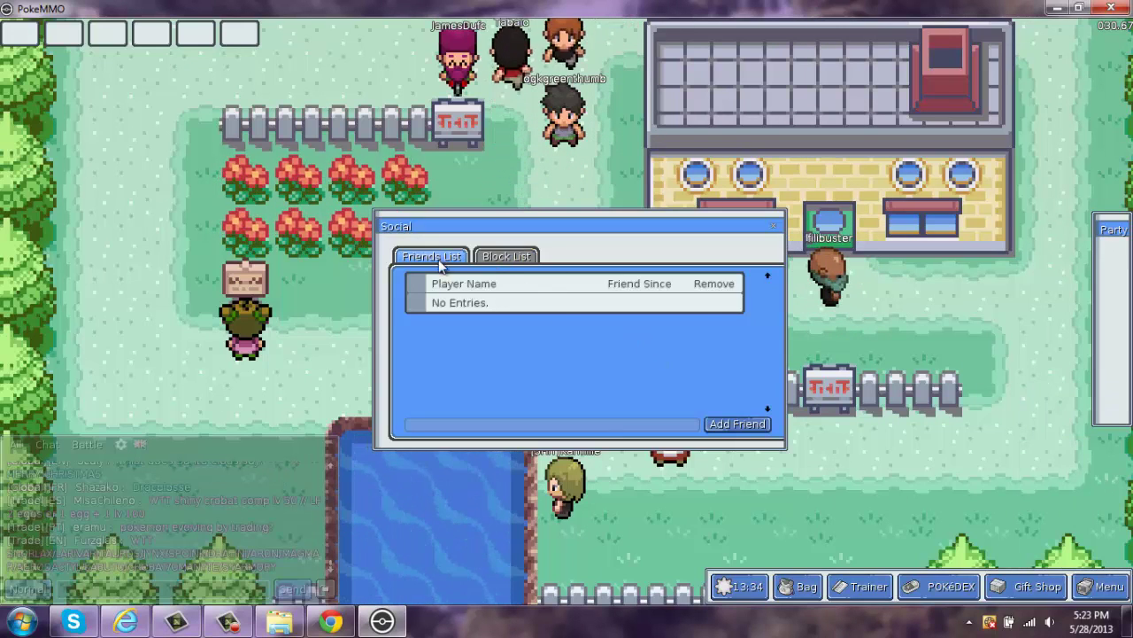
pyautogui.click(777, 229)
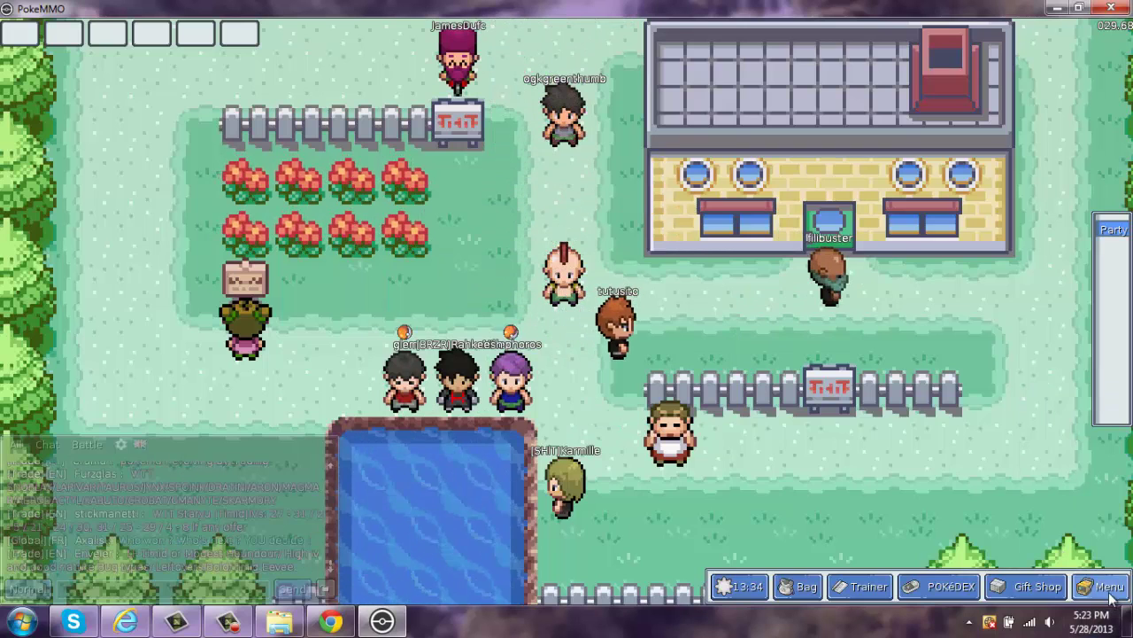
pyautogui.click(1102, 586)
# - Start creating a team, then cancel team creation
pyautogui.click(1097, 507)
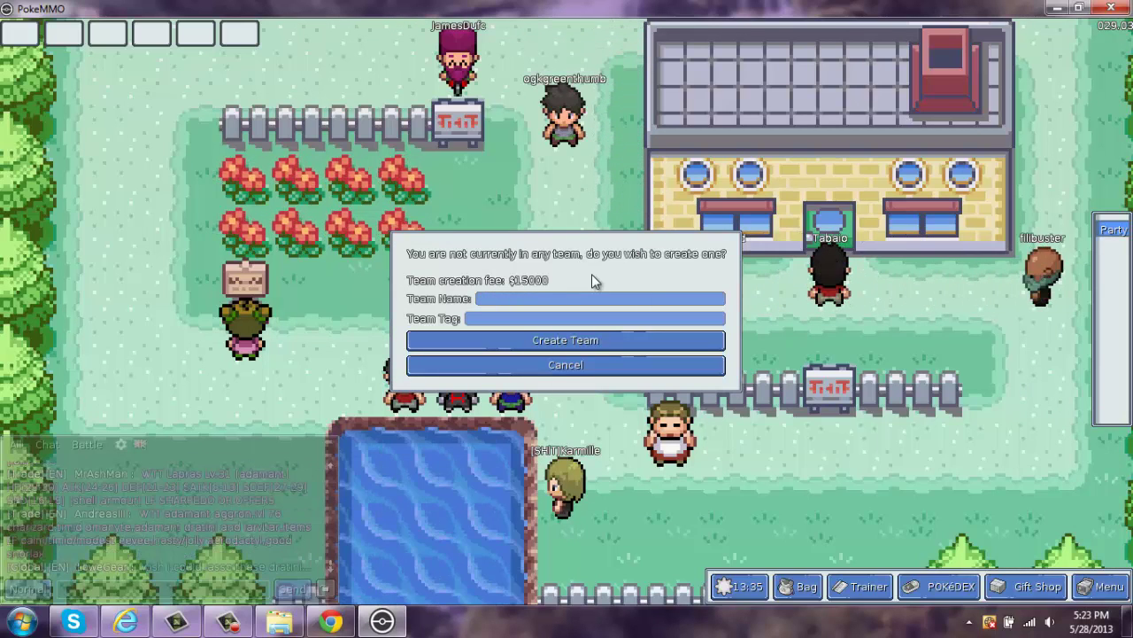
pyautogui.click(549, 366)
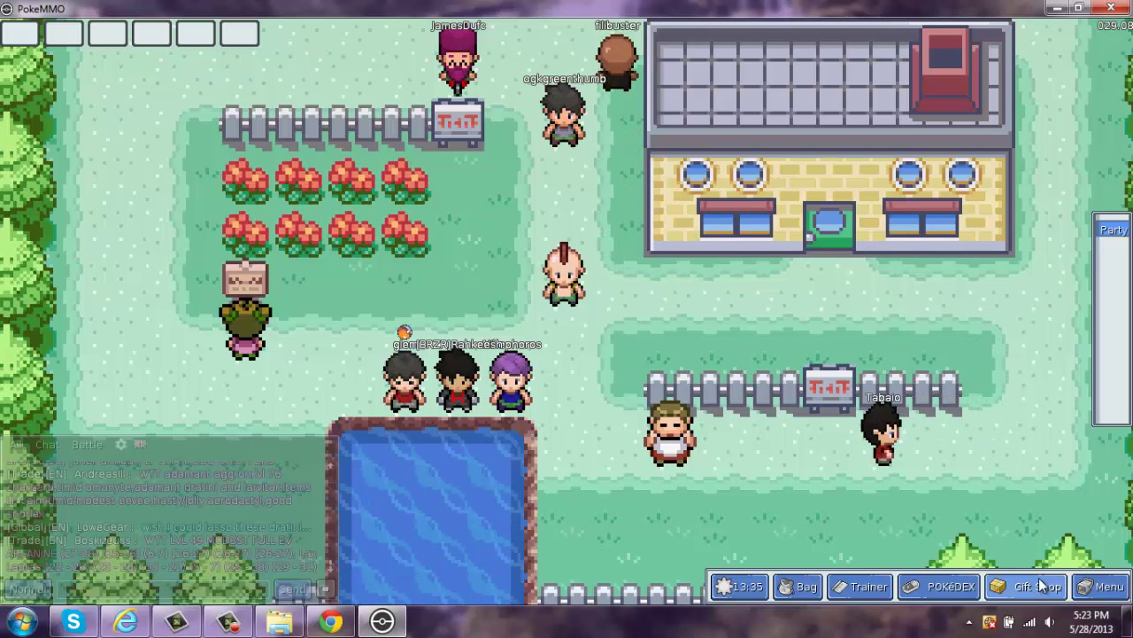
pyautogui.click(1091, 592)
# - Keep the current outfit in Customization with Set Outfit, then reopen the main menu
pyautogui.click(1091, 534)
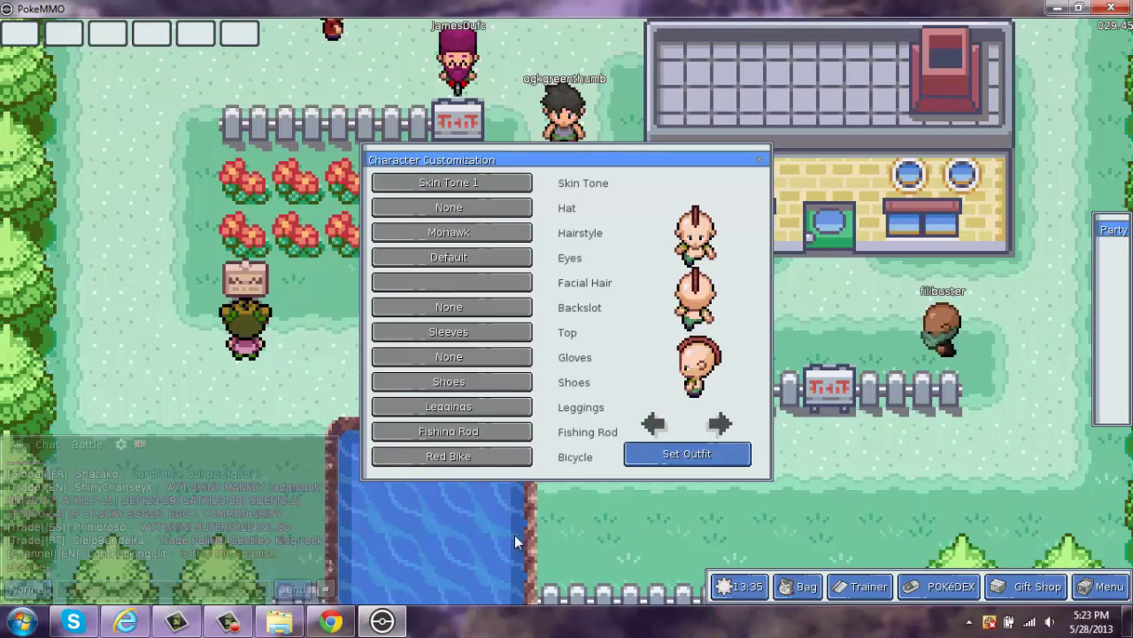
pyautogui.click(705, 462)
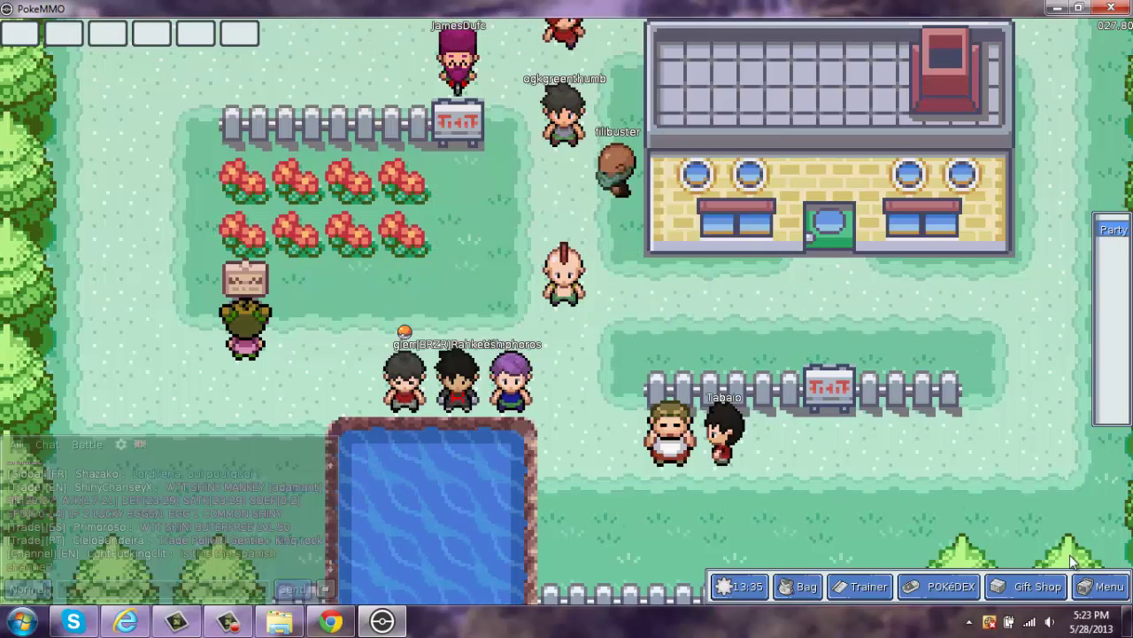
pyautogui.click(1119, 591)
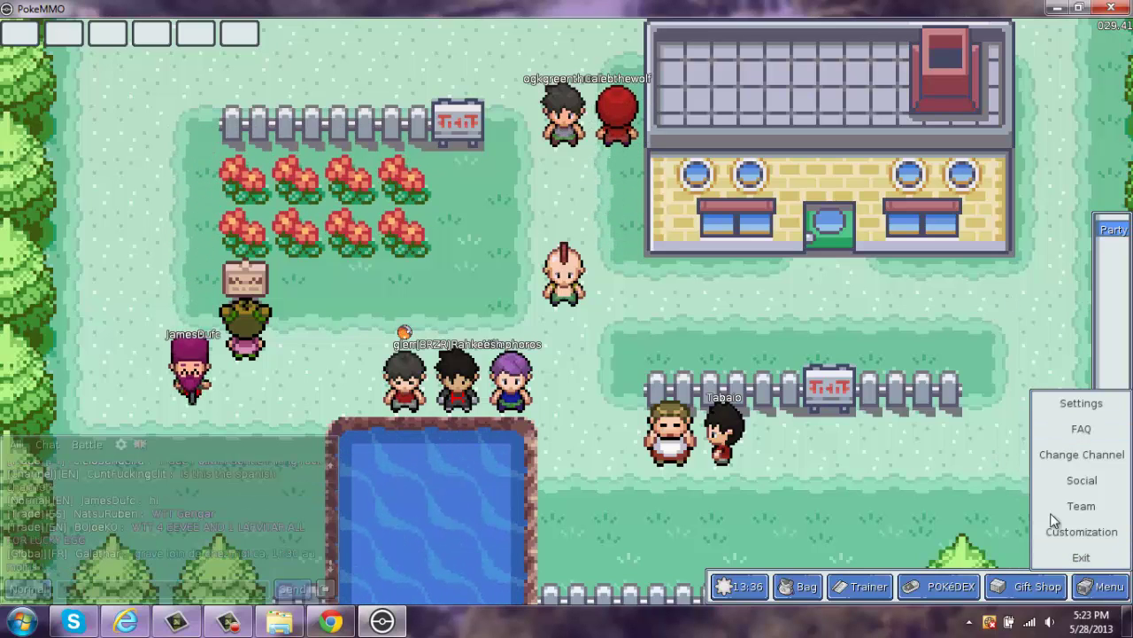
# - Close the menu and post 'Hey what's up' in the Normal chat
pyautogui.click(1104, 589)
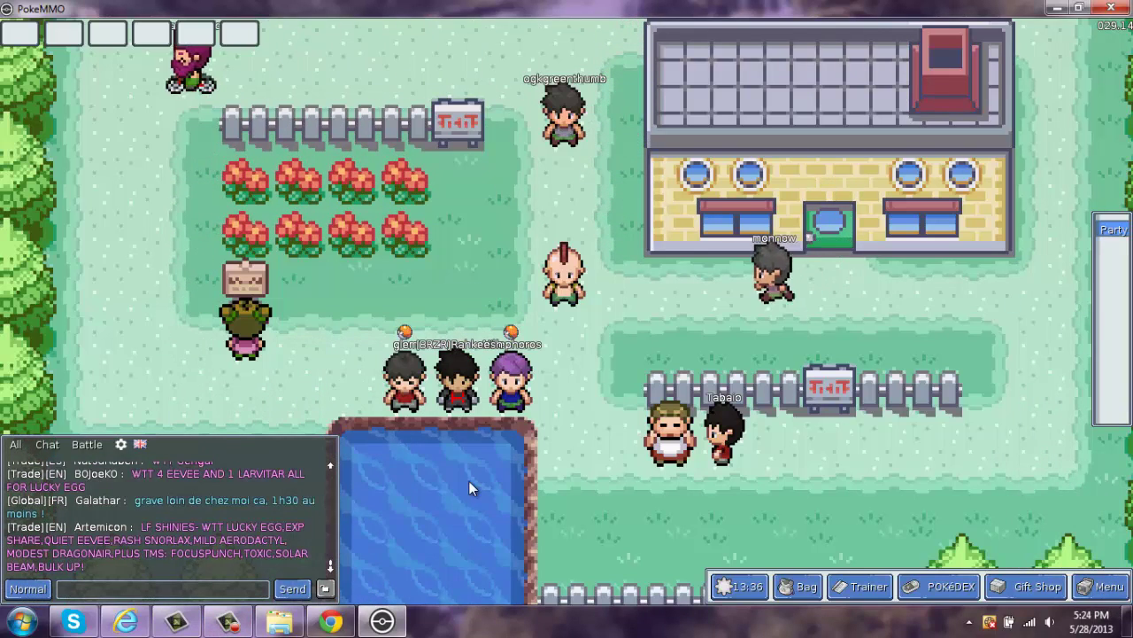
pyautogui.write('Hey')
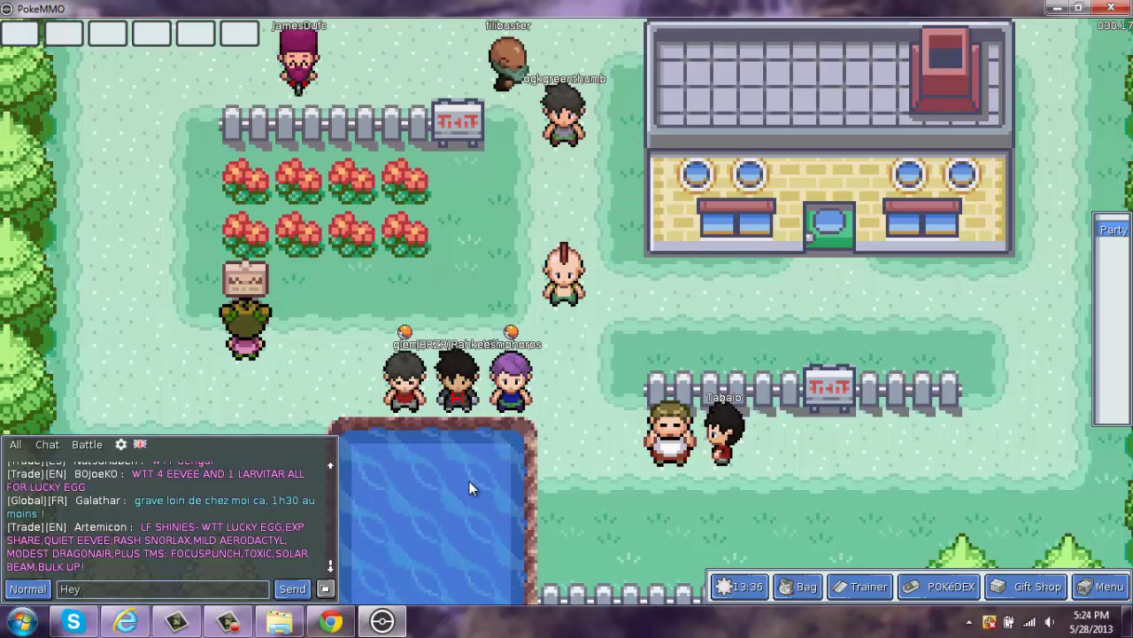
pyautogui.write(" what's up")
pyautogui.press('Return')
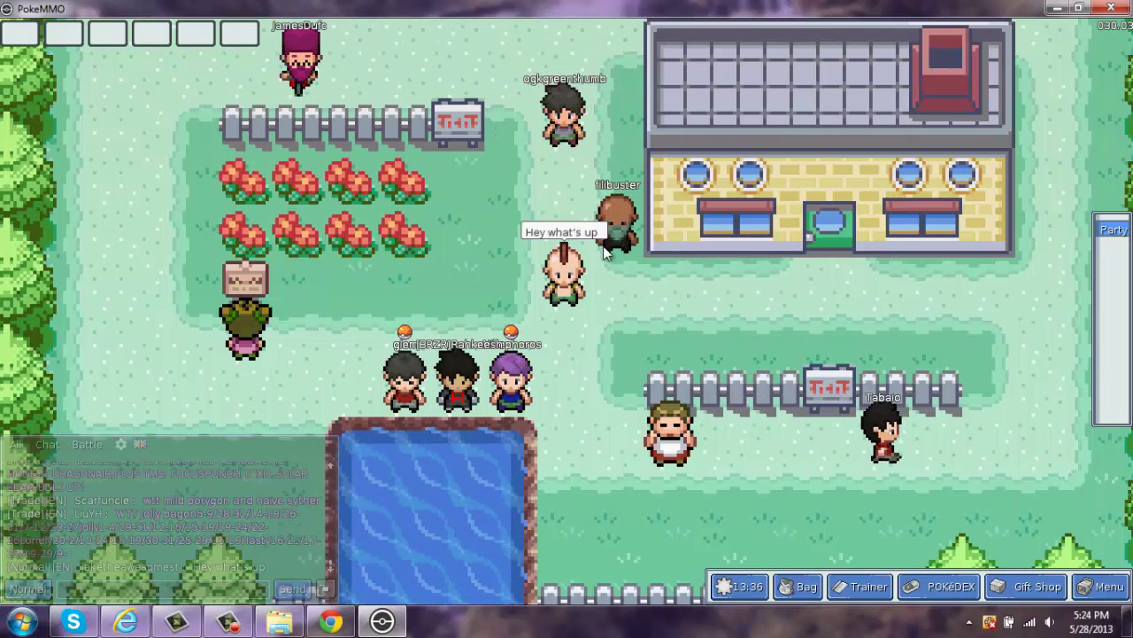
# - Cycle the chat channel through Global and Battle back to Normal, then undock and redock the Party panel
pyautogui.click(28, 588)
pyautogui.click(35, 590)
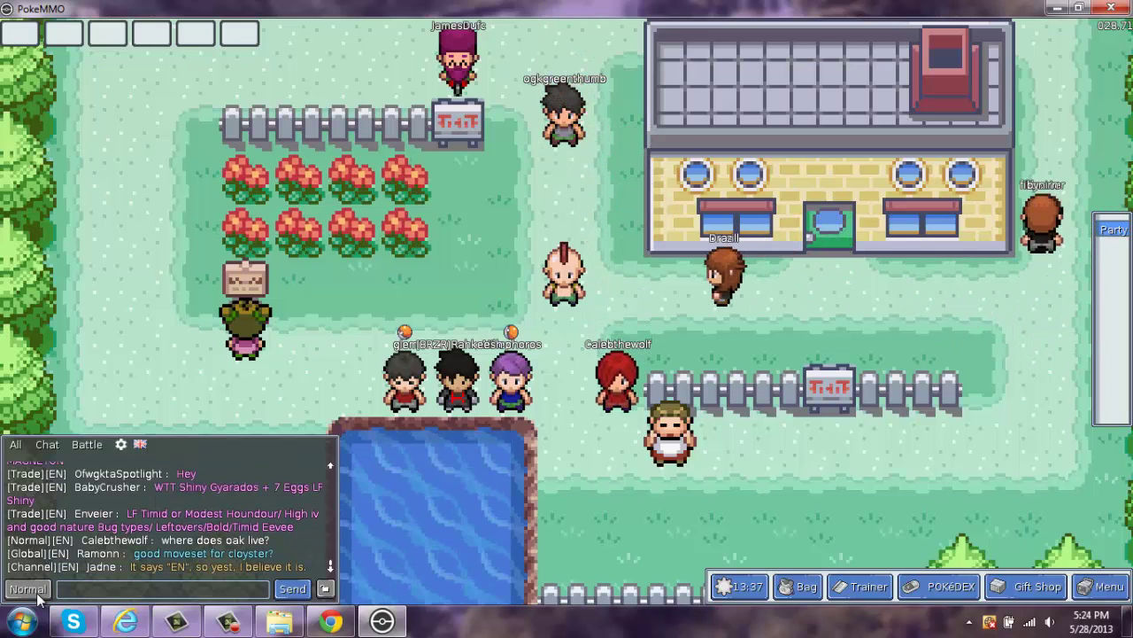
pyautogui.click(36, 590)
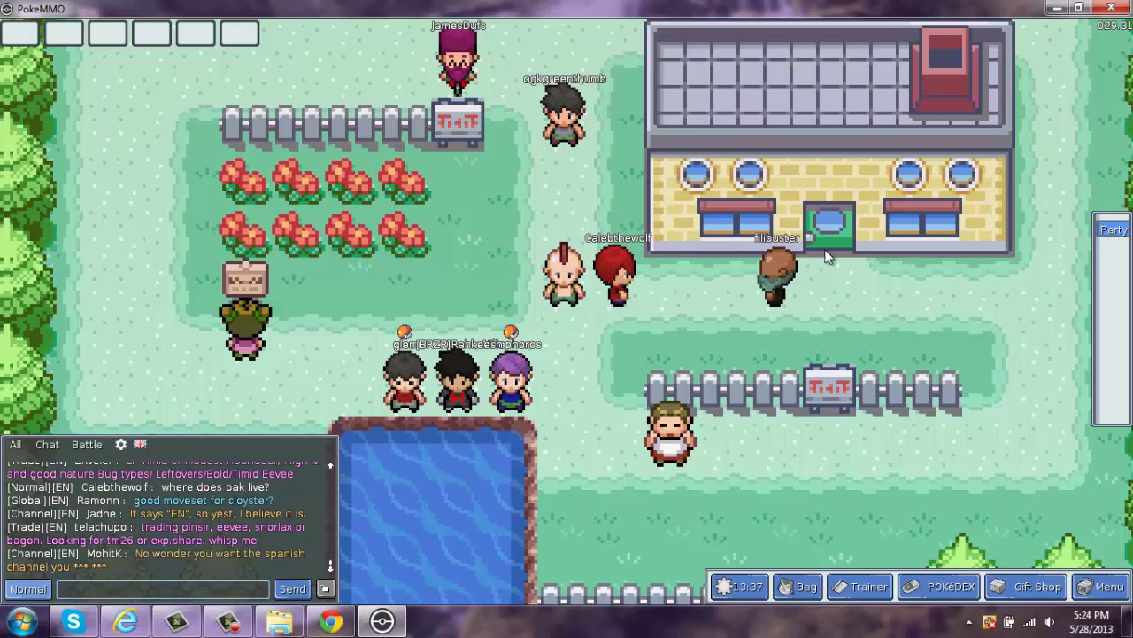
pyautogui.moveTo(1109, 228); pyautogui.dragTo(542, 229)
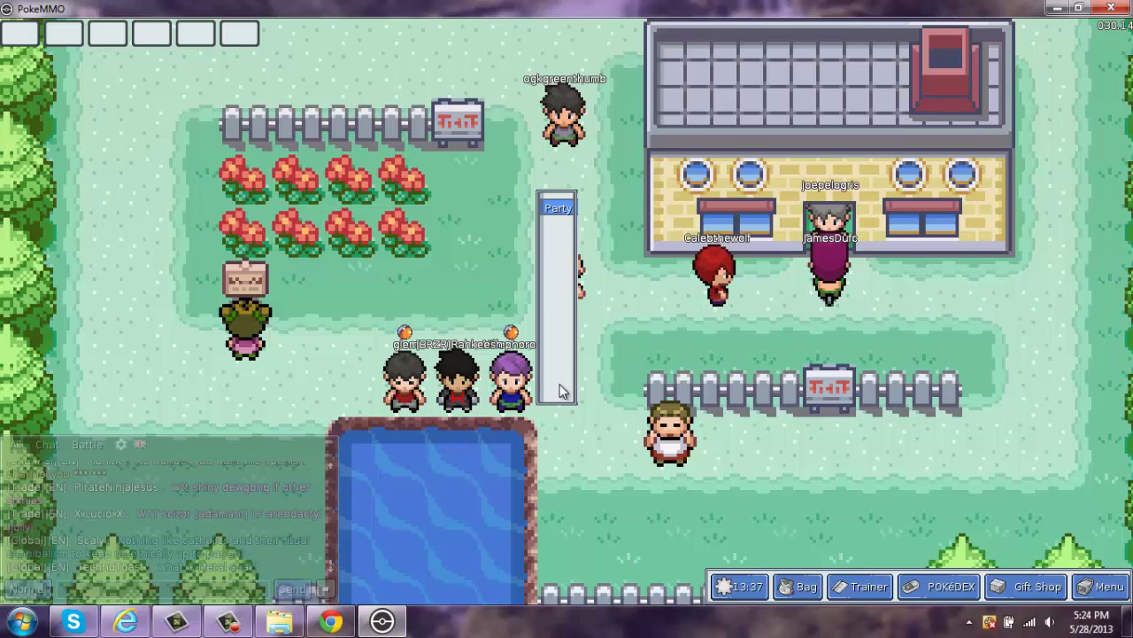
pyautogui.moveTo(571, 233); pyautogui.dragTo(1129, 282)
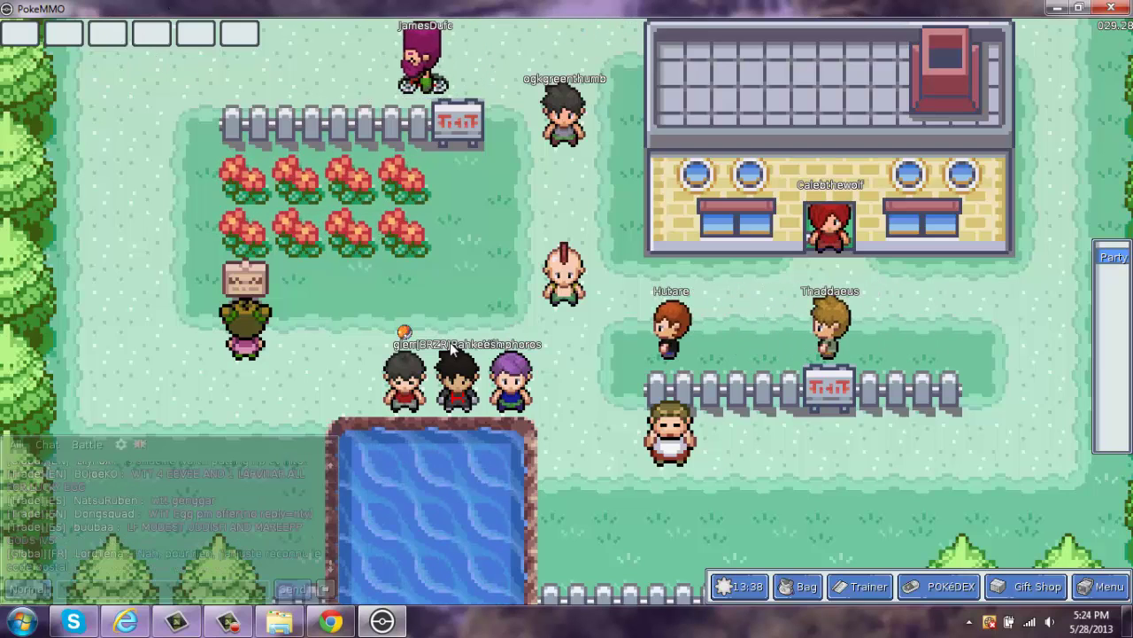
# - Exit PokeMMO through Menu > Exit and confirm leaving with Yes
pyautogui.click(1102, 586)
pyautogui.click(1081, 557)
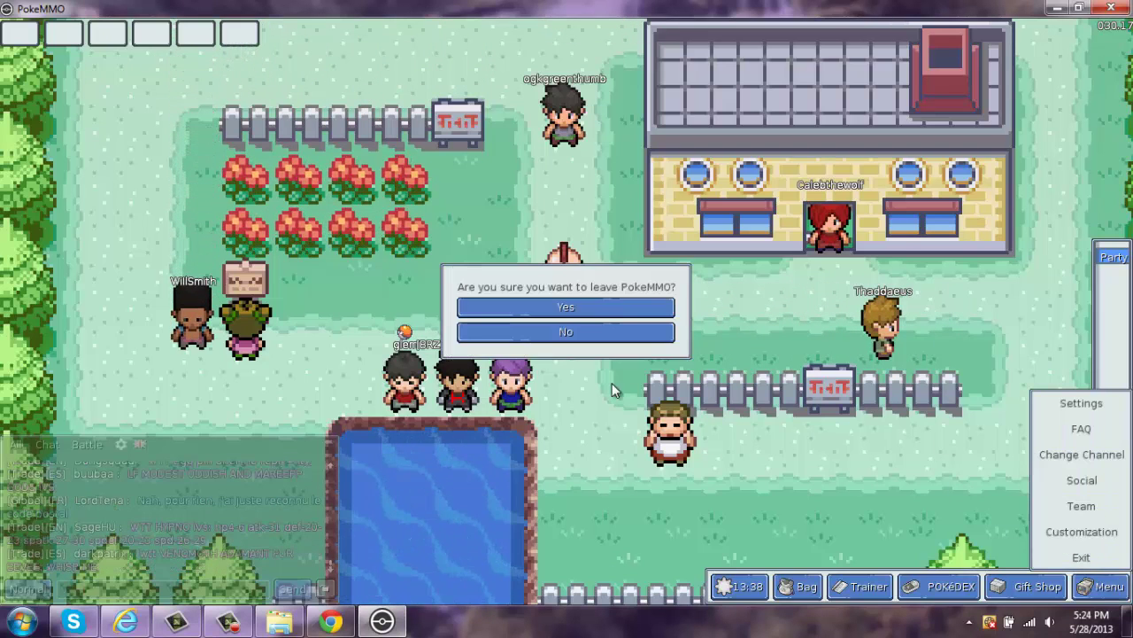
pyautogui.click(589, 315)
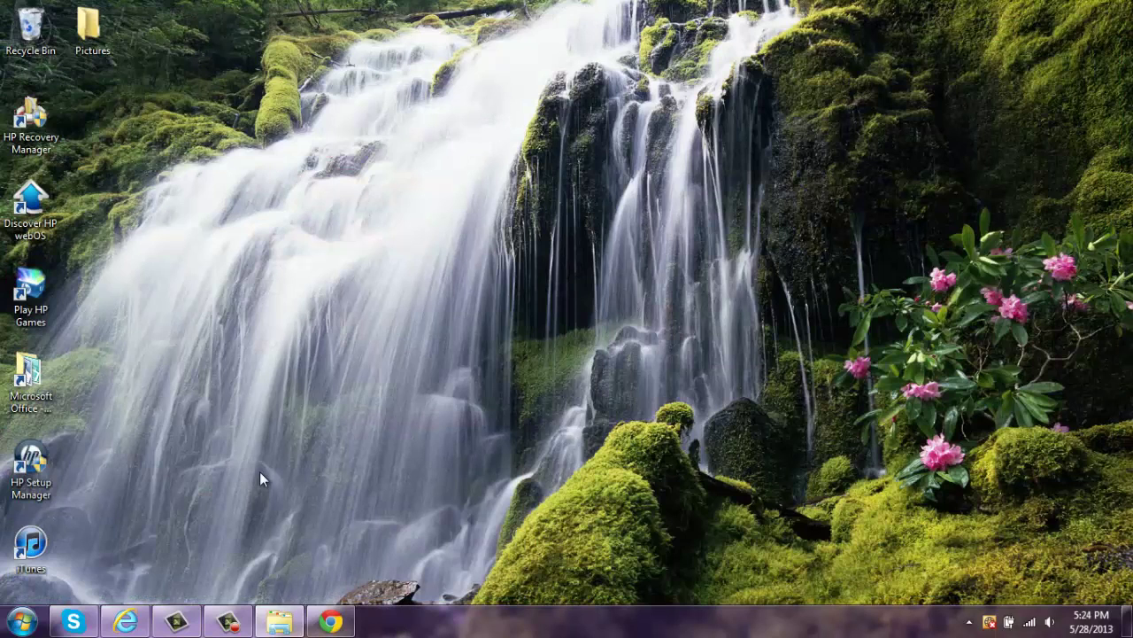
# - Delete the PokeMMO-Client Tutorial folder from Downloads, leaving 9 items, then stop the screen recording
pyautogui.click(279, 622)
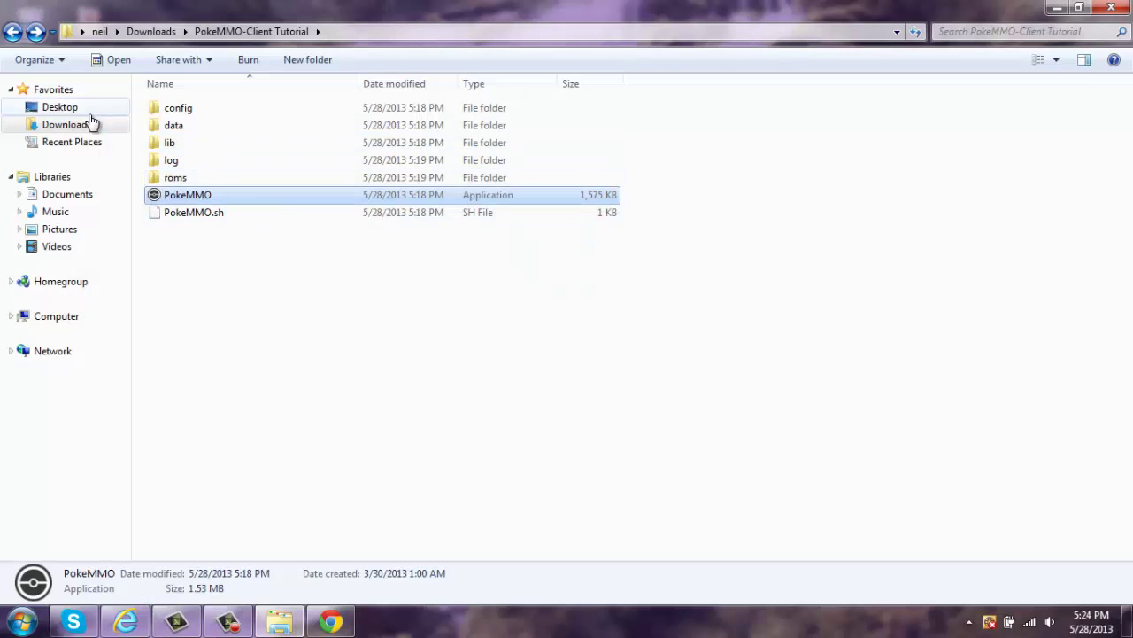
pyautogui.click(14, 32)
pyautogui.rightClick(454, 139)
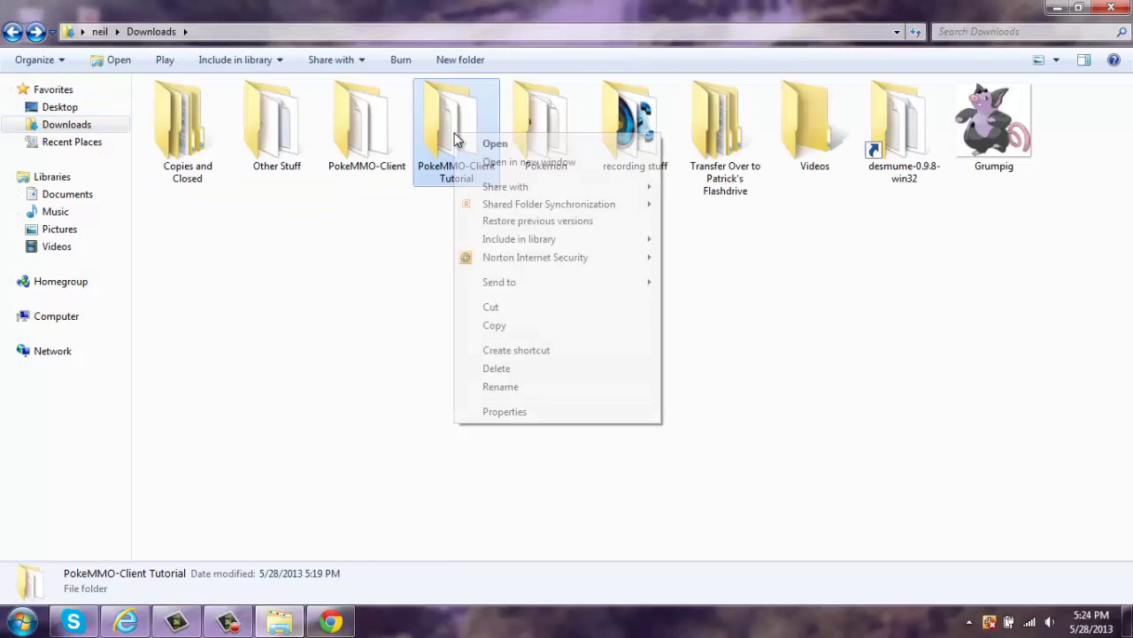
pyautogui.click(498, 368)
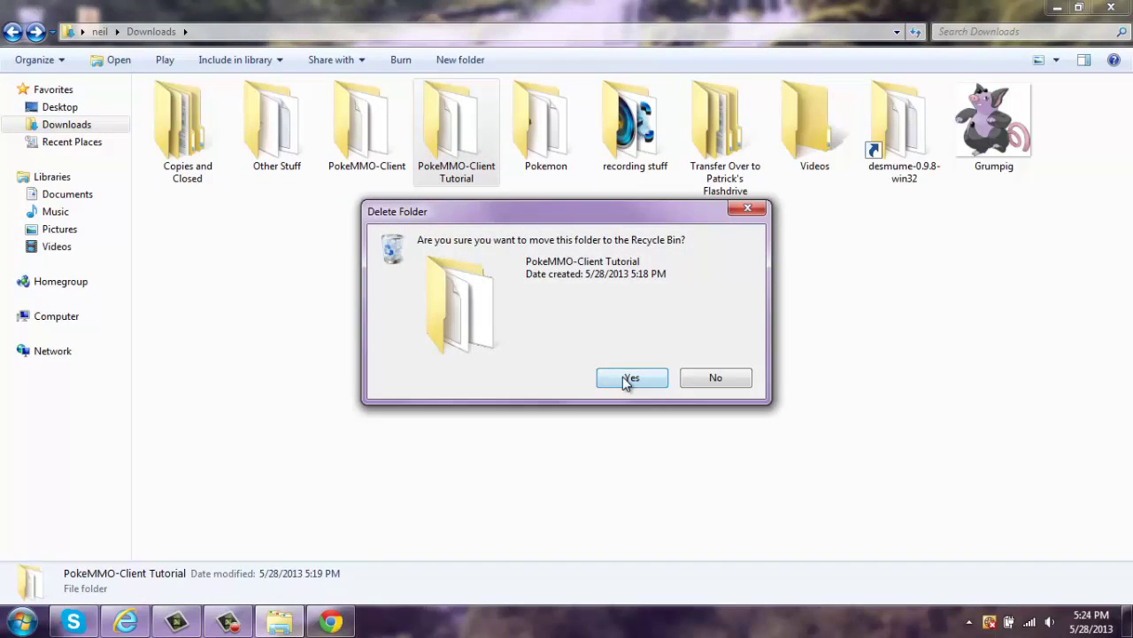
pyautogui.click(630, 378)
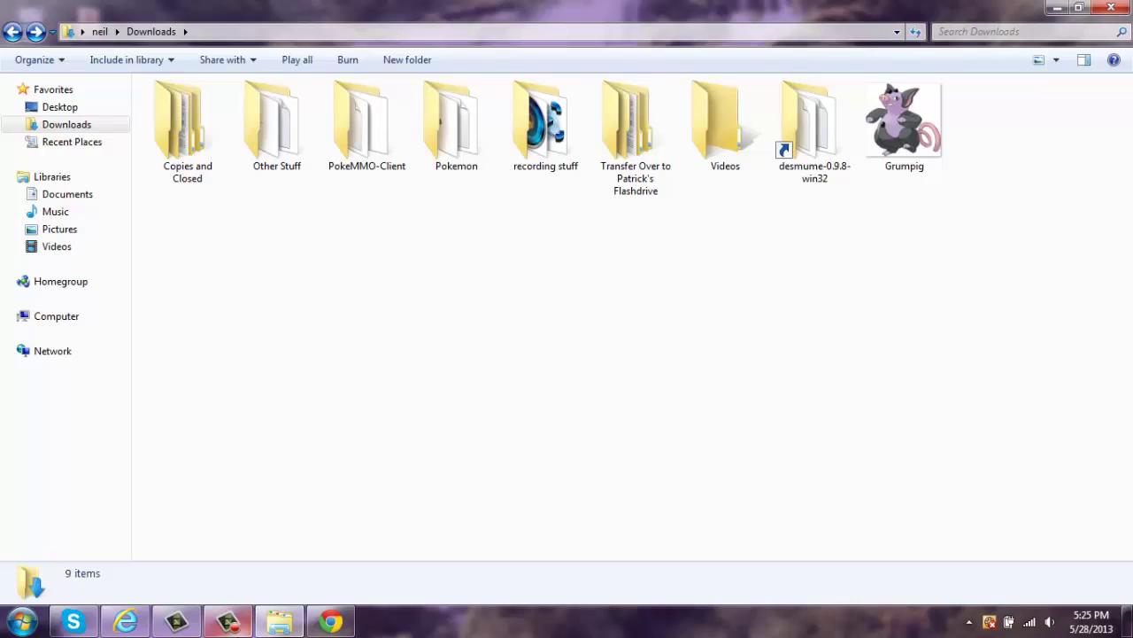
pyautogui.click(217, 623)
pyautogui.click(1097, 544)
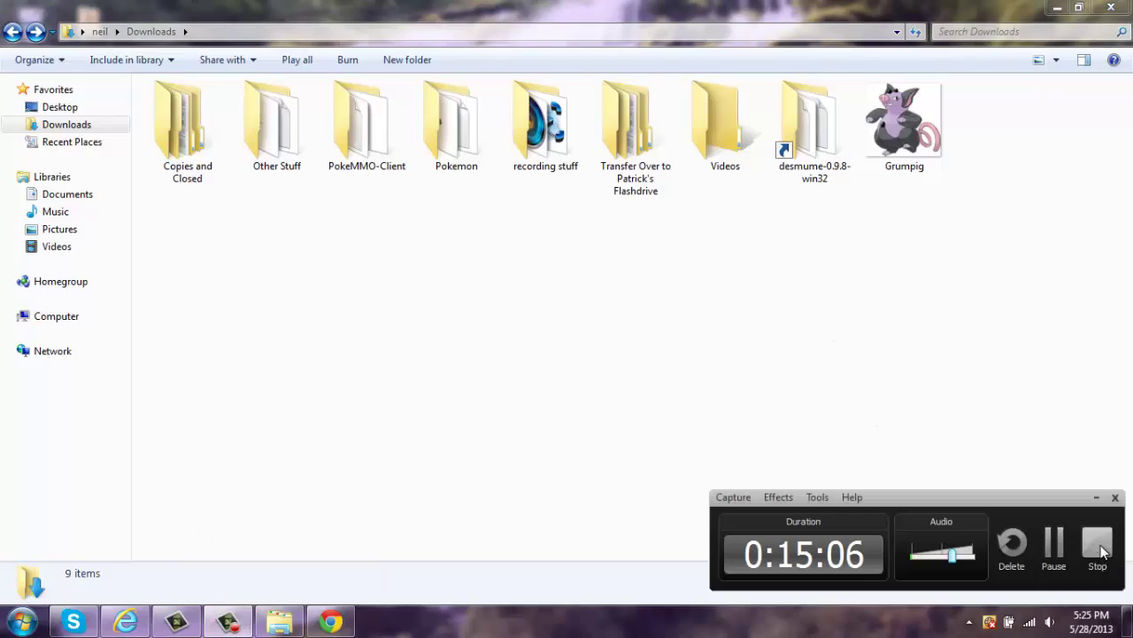